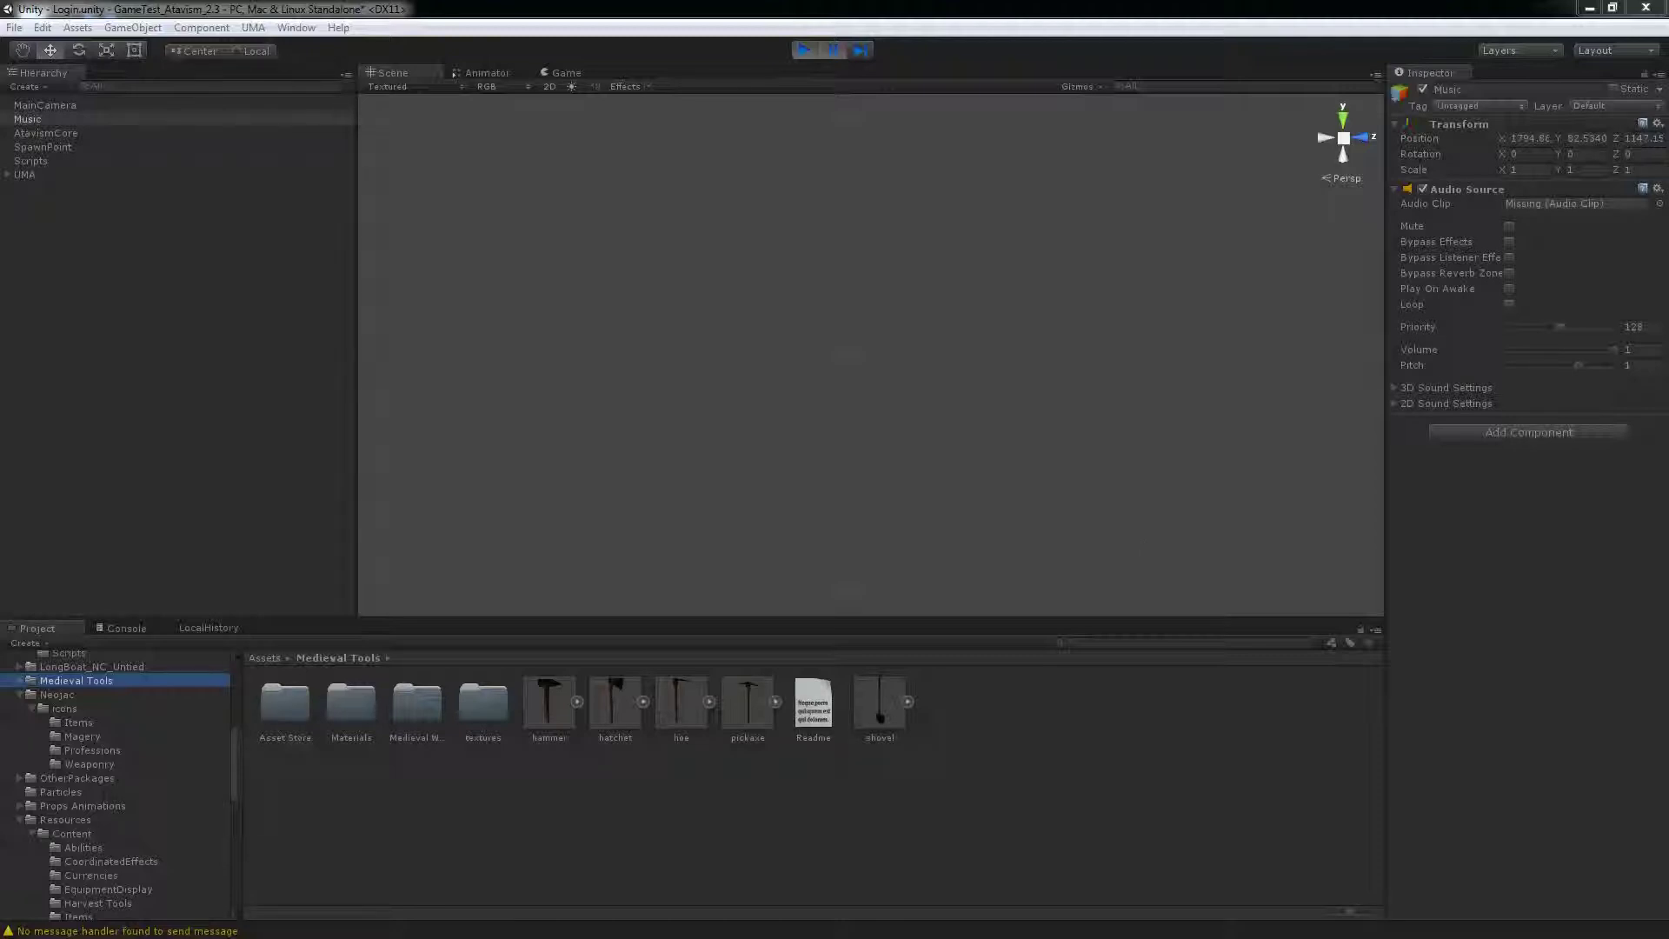
- Place the hatchet model from the Medieval Tools pack into the scene
{"action": "left_click_drag", "start_coordinate": [1530, 121], "coordinate": [685, 98]}
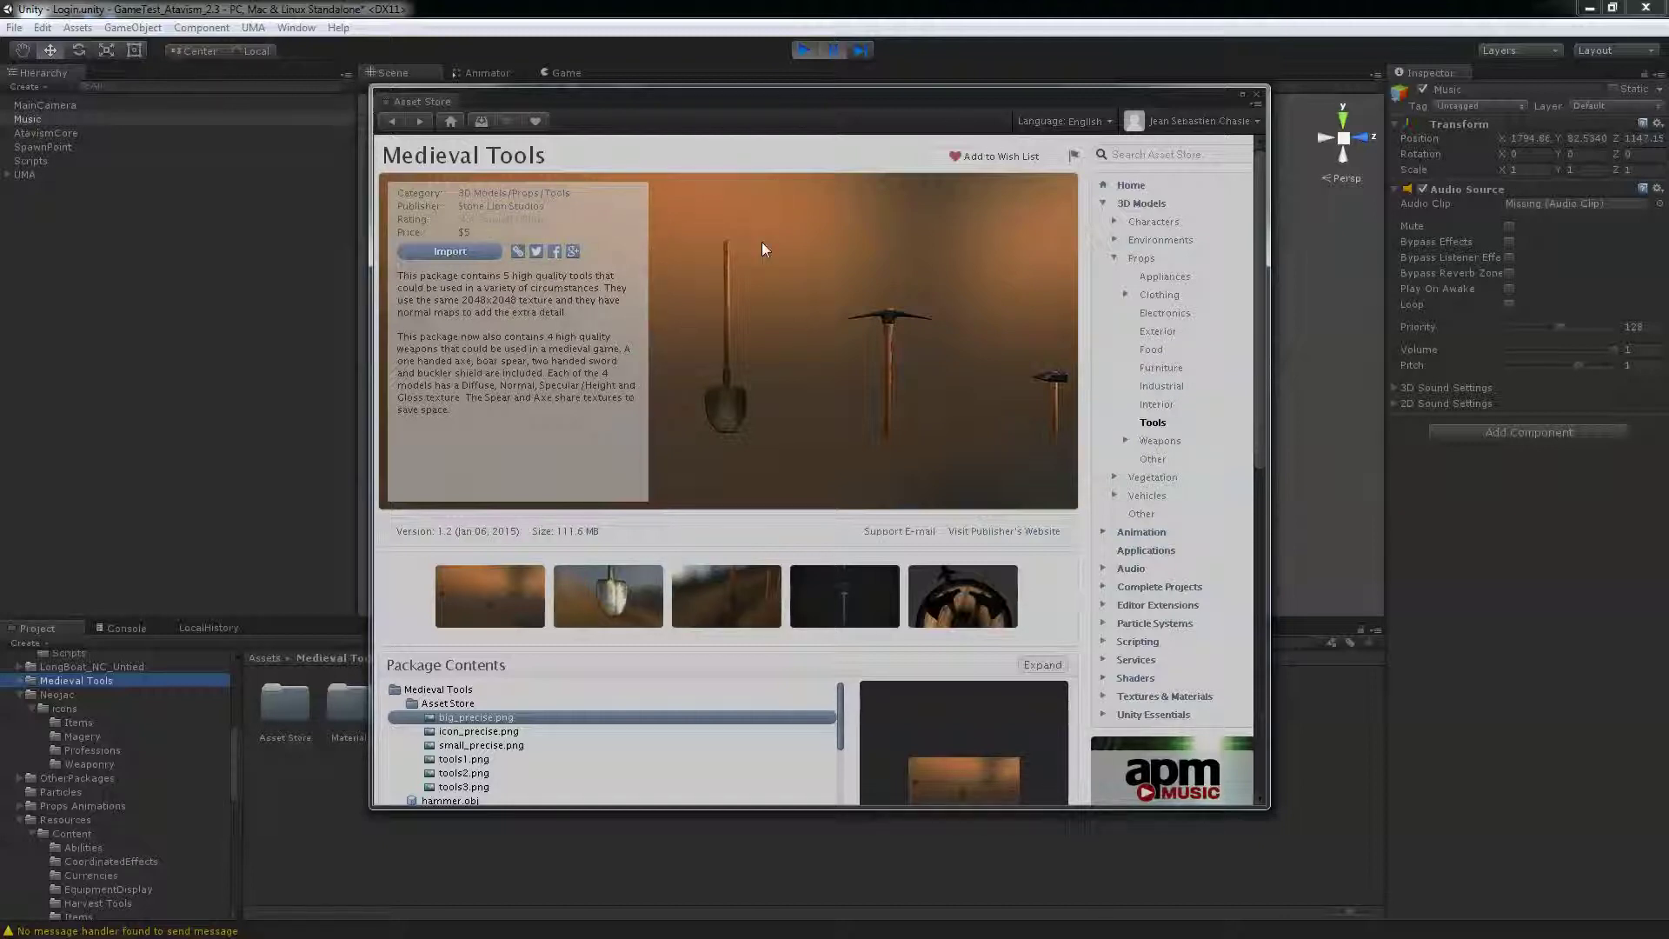
{"action": "left_click_drag", "start_coordinate": [645, 100], "coordinate": [1668, 152]}
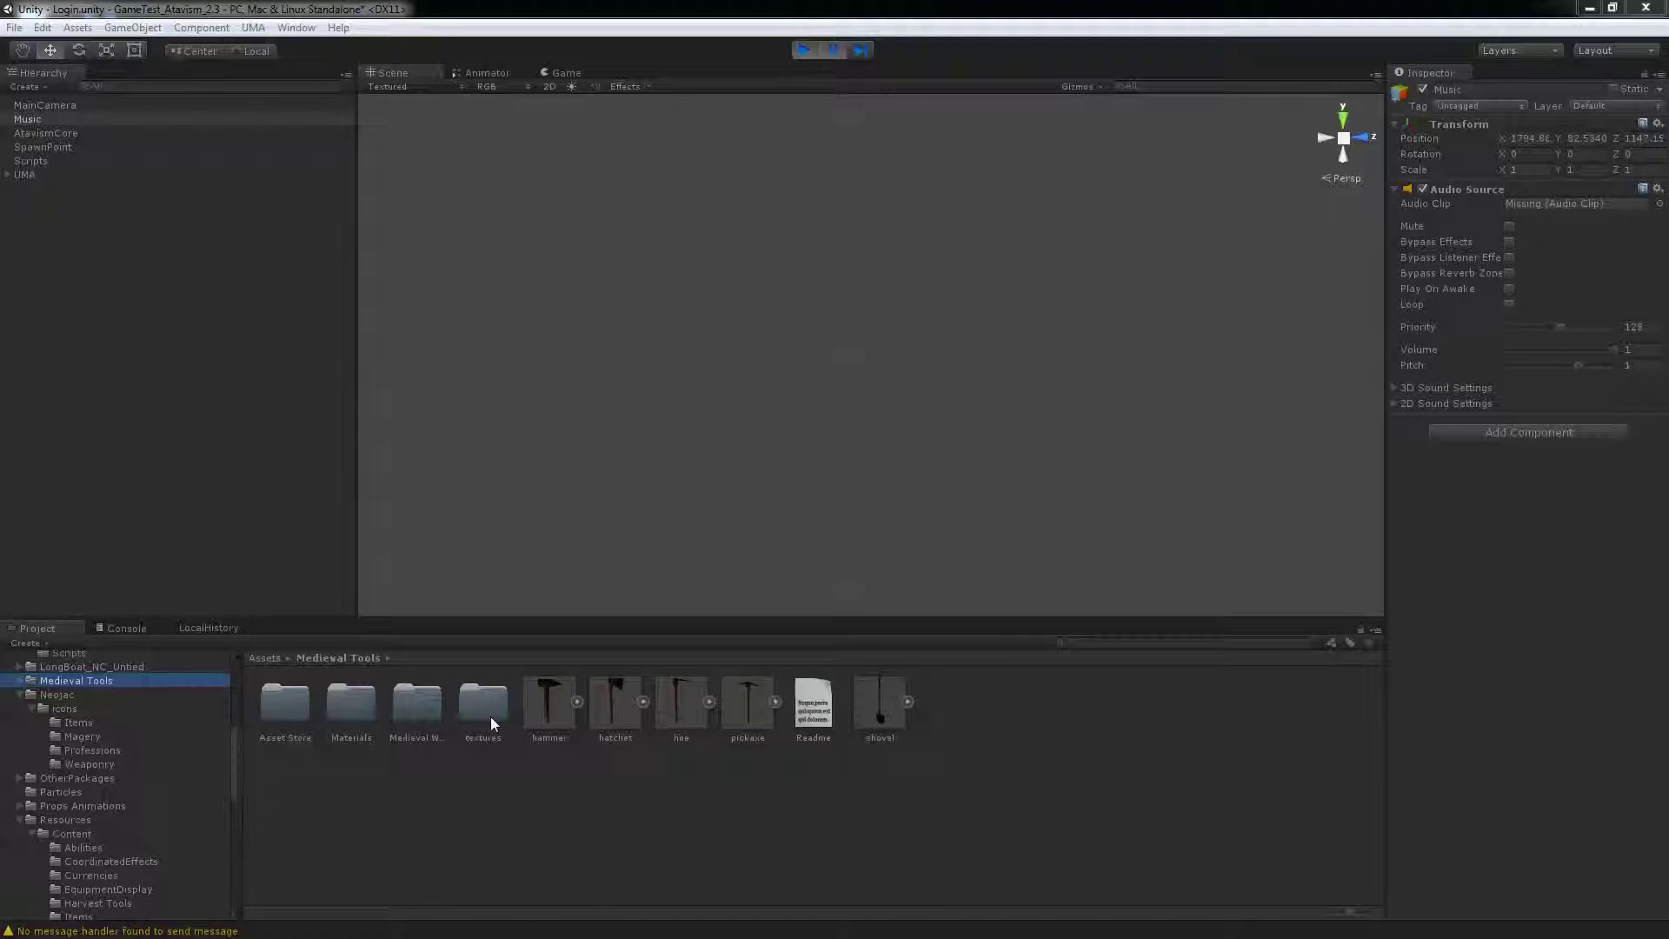
{"action": "left_click", "coordinate": [614, 704]}
{"action": "mouse_move", "coordinate": [612, 707]}
{"action": "left_mouse_down"}
{"action": "mouse_move", "coordinate": [616, 727]}
{"action": "mouse_move", "coordinate": [826, 386]}
{"action": "left_mouse_up"}
- Set the hatchet's position to 0, 0, 0
{"action": "left_click", "coordinate": [1525, 156]}
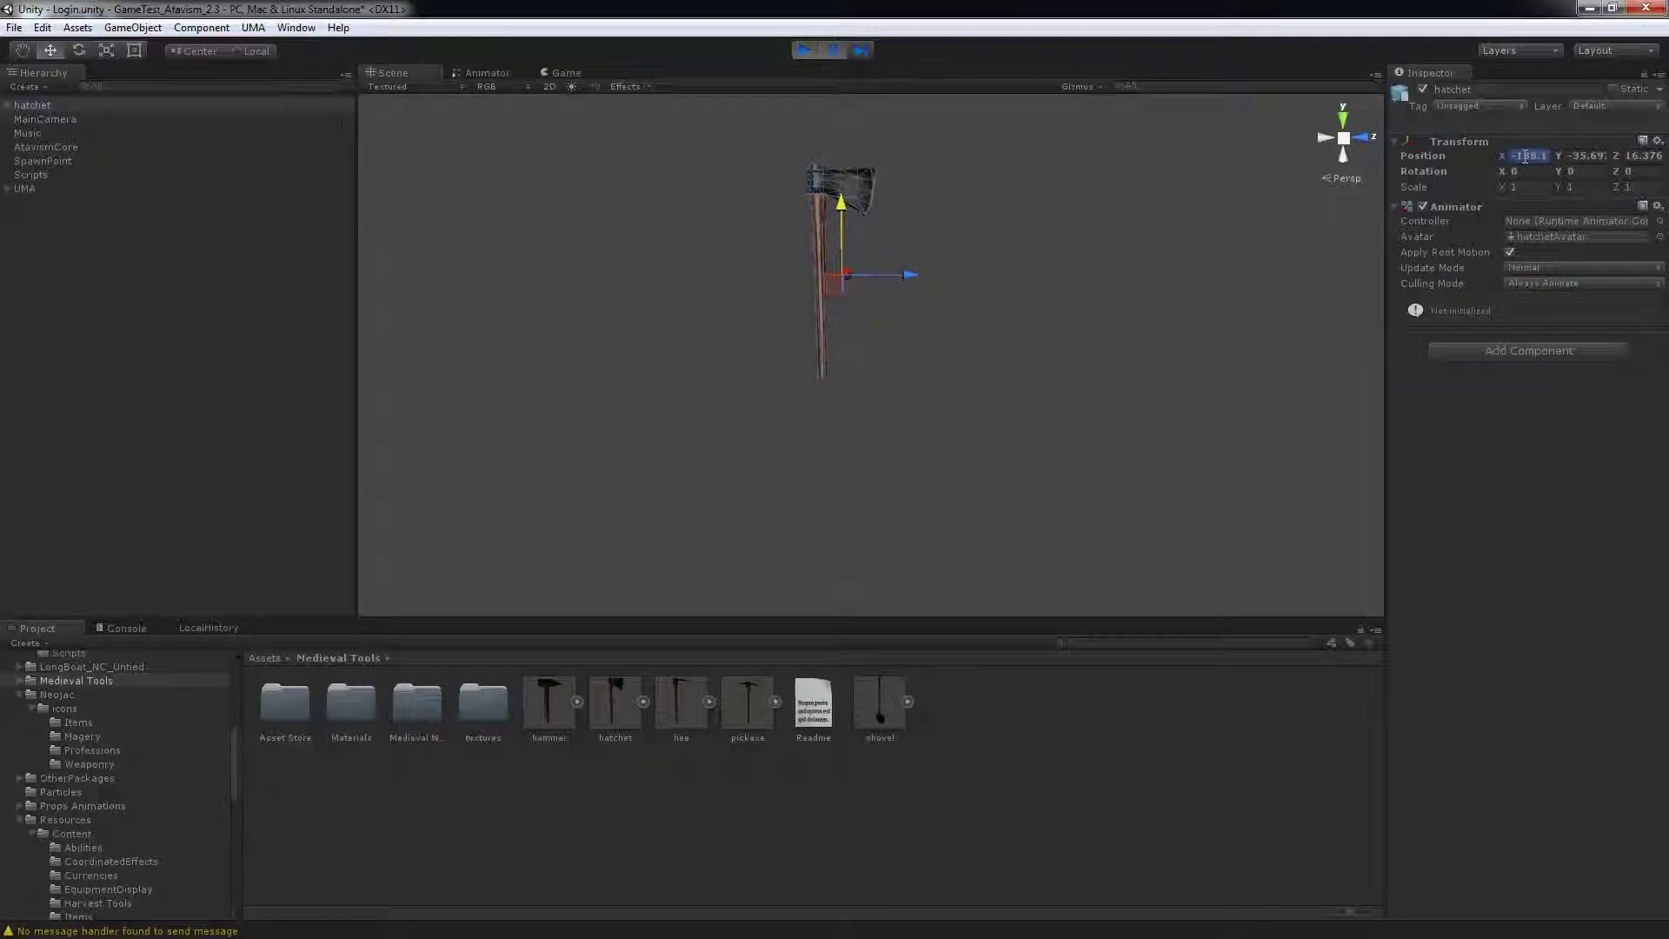
{"action": "type", "text": "0"}
{"action": "key", "text": "Tab"}
{"action": "type", "text": "0"}
{"action": "key", "text": "Tab"}
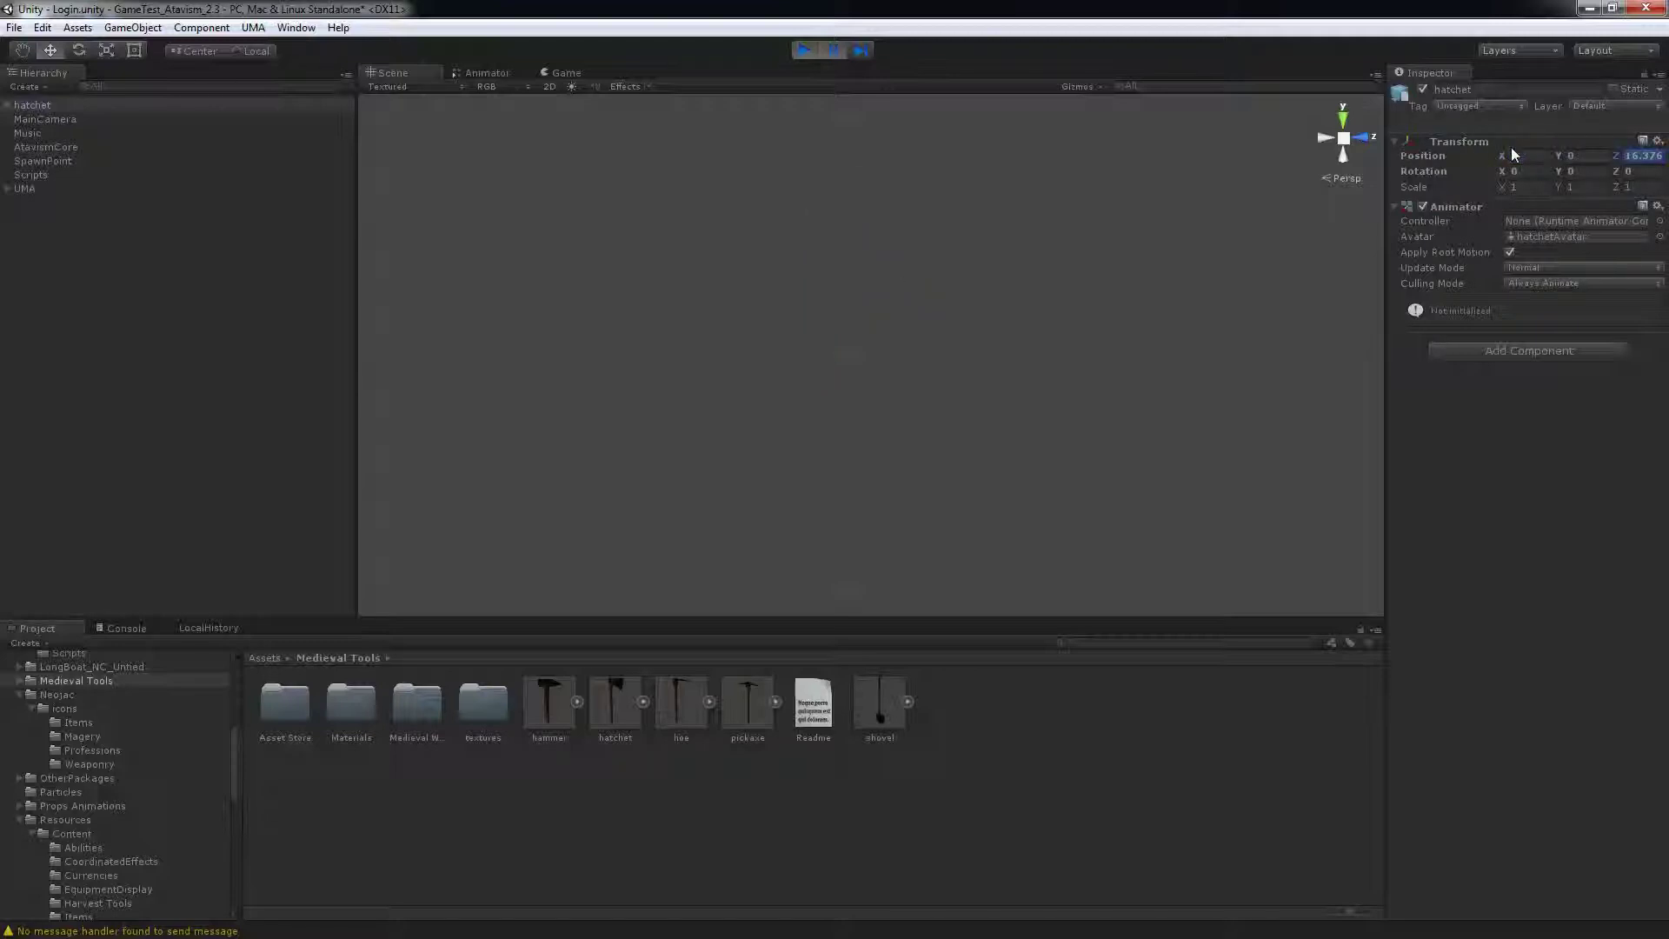
{"action": "type", "text": "0"}
- Frame the hatchet in the scene view and show the Resources folder's contents
{"action": "double_click", "coordinate": [48, 106]}
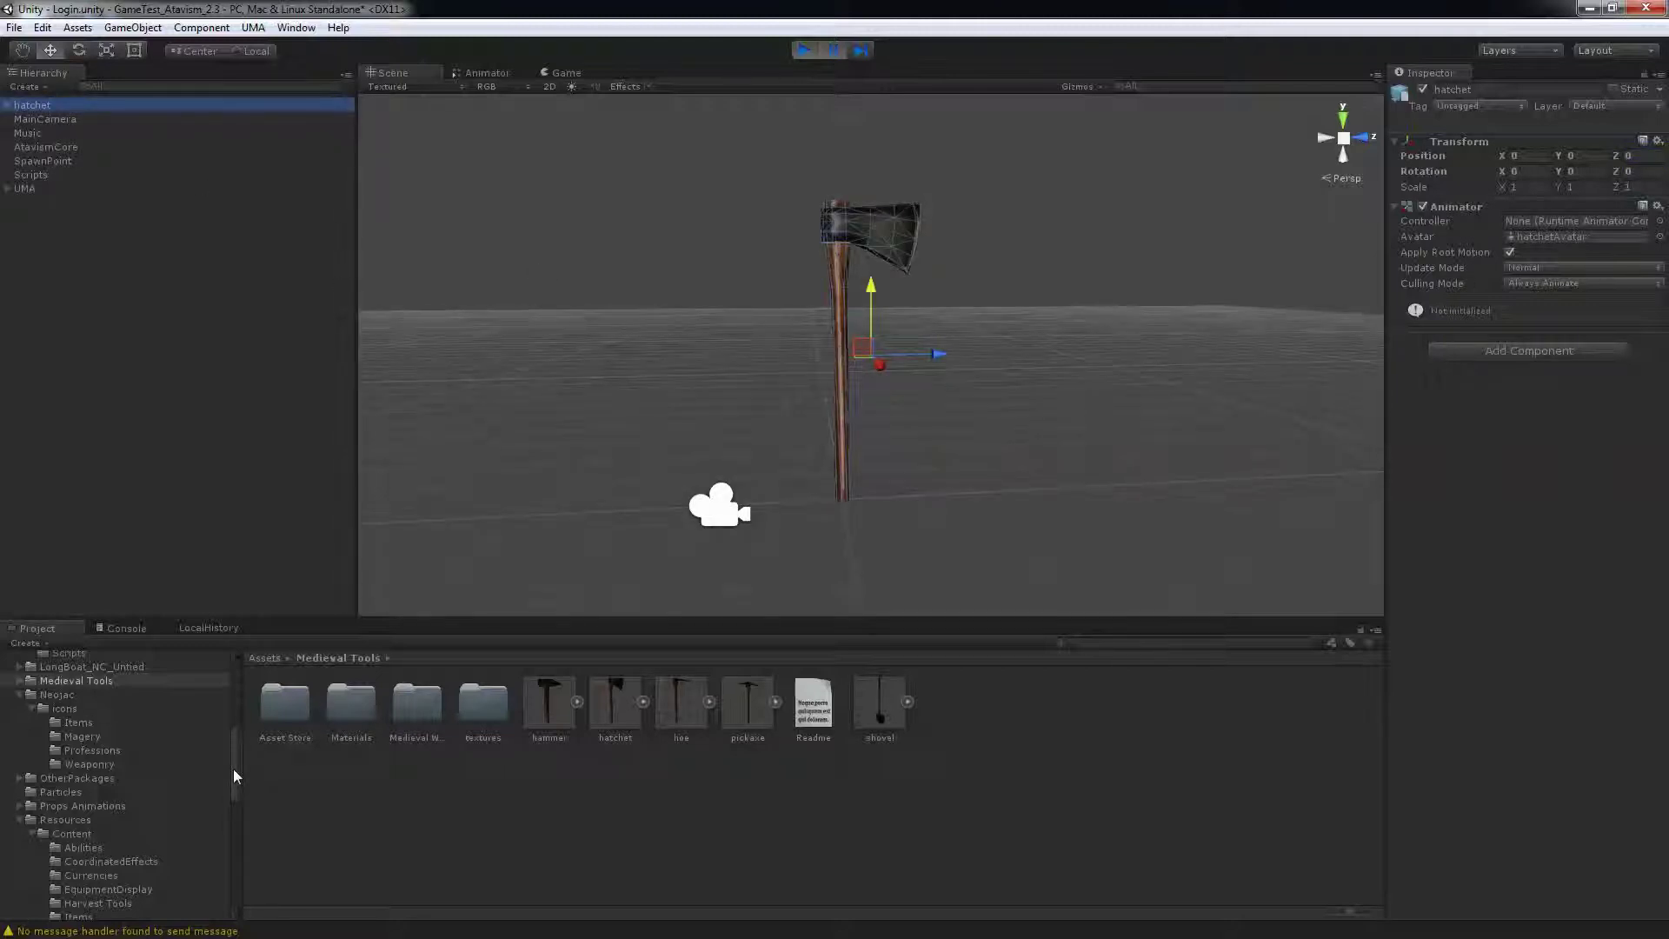
{"action": "mouse_move", "coordinate": [233, 769]}
{"action": "left_mouse_down"}
{"action": "mouse_move", "coordinate": [227, 852]}
{"action": "mouse_move", "coordinate": [233, 787]}
{"action": "left_mouse_up"}
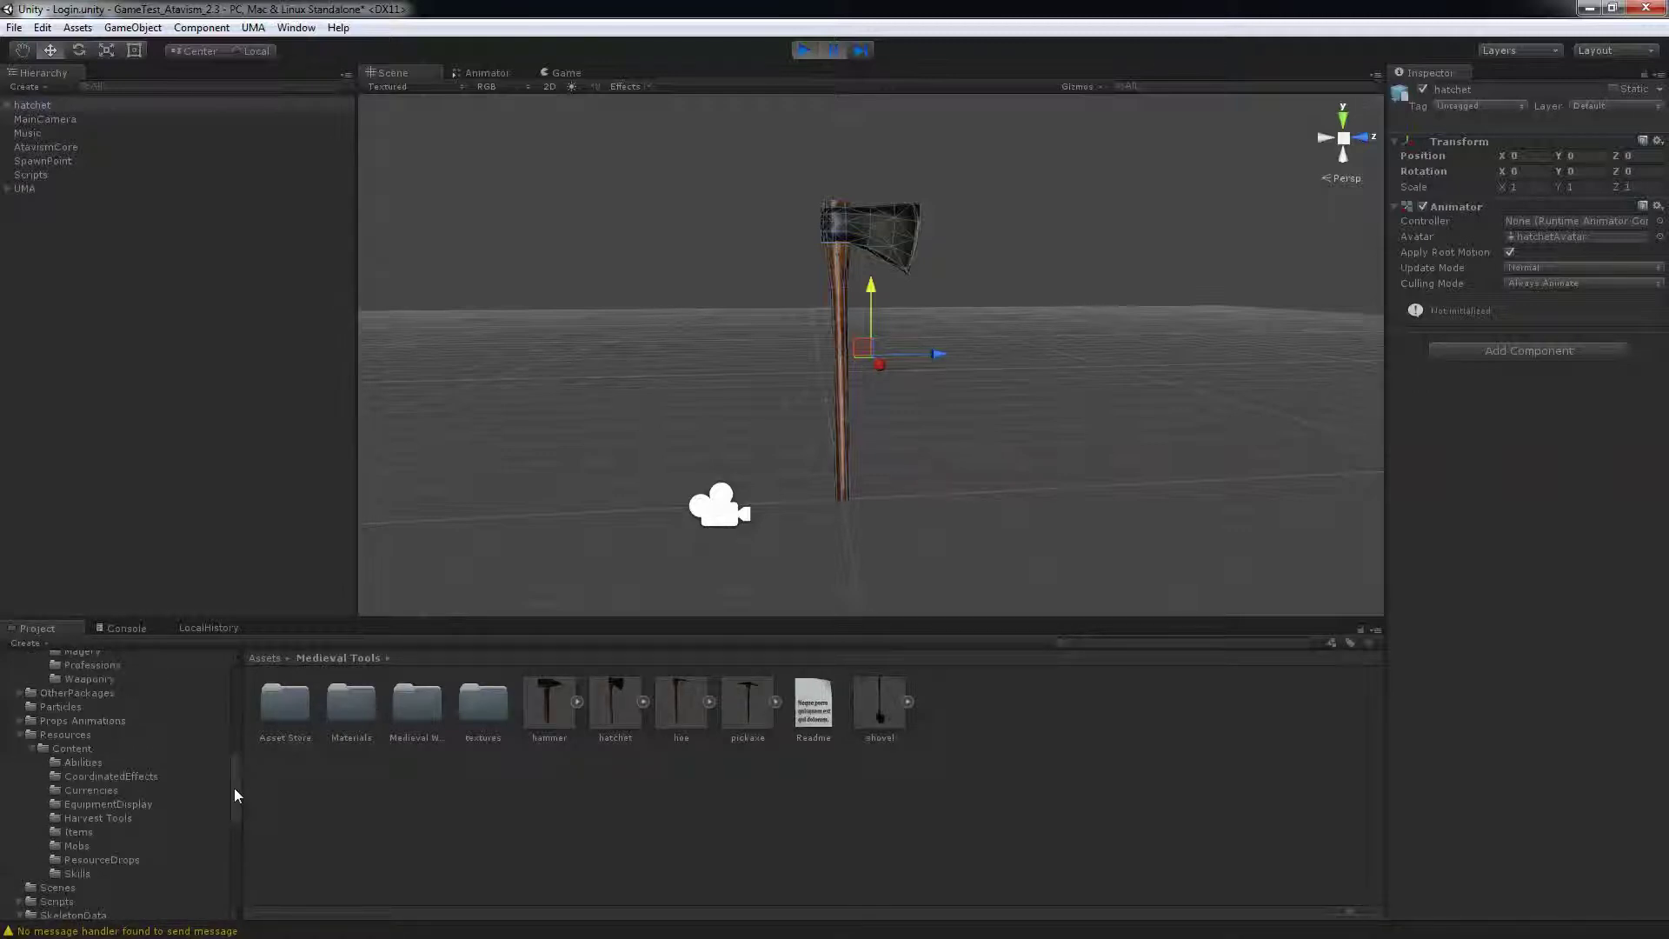
{"action": "left_click", "coordinate": [60, 737]}
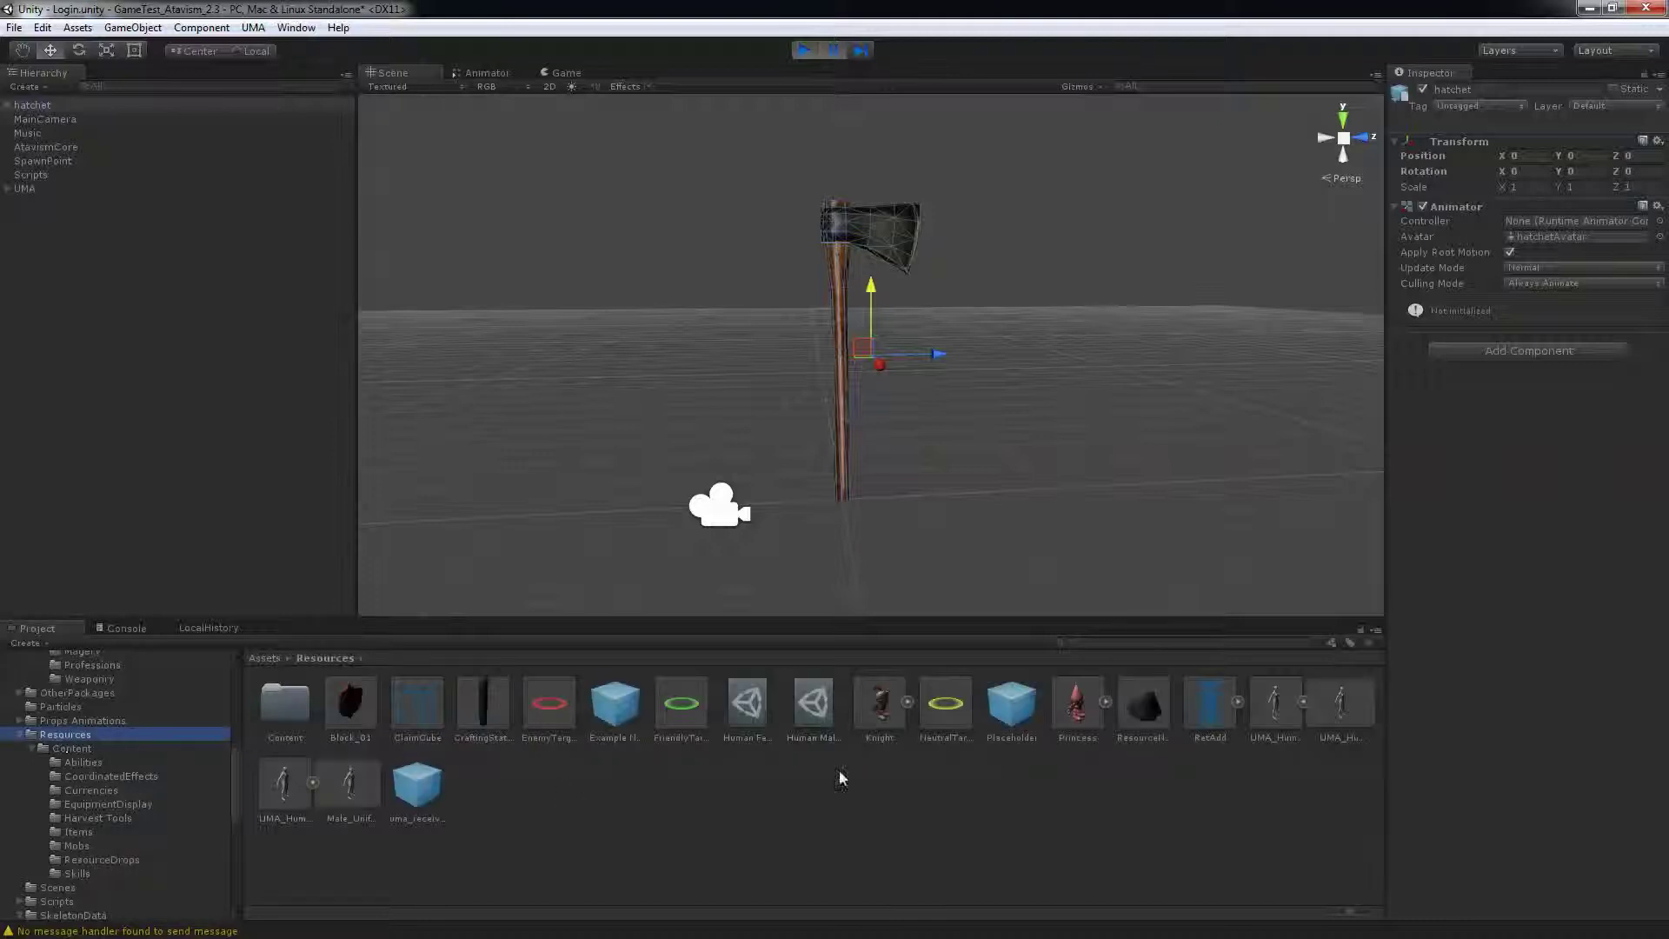
- Add the UMA_Human_Female character to the scene at position 0, 0, 0
{"action": "left_click_drag", "start_coordinate": [1276, 706], "coordinate": [808, 409]}
{"action": "left_click", "coordinate": [1525, 154]}
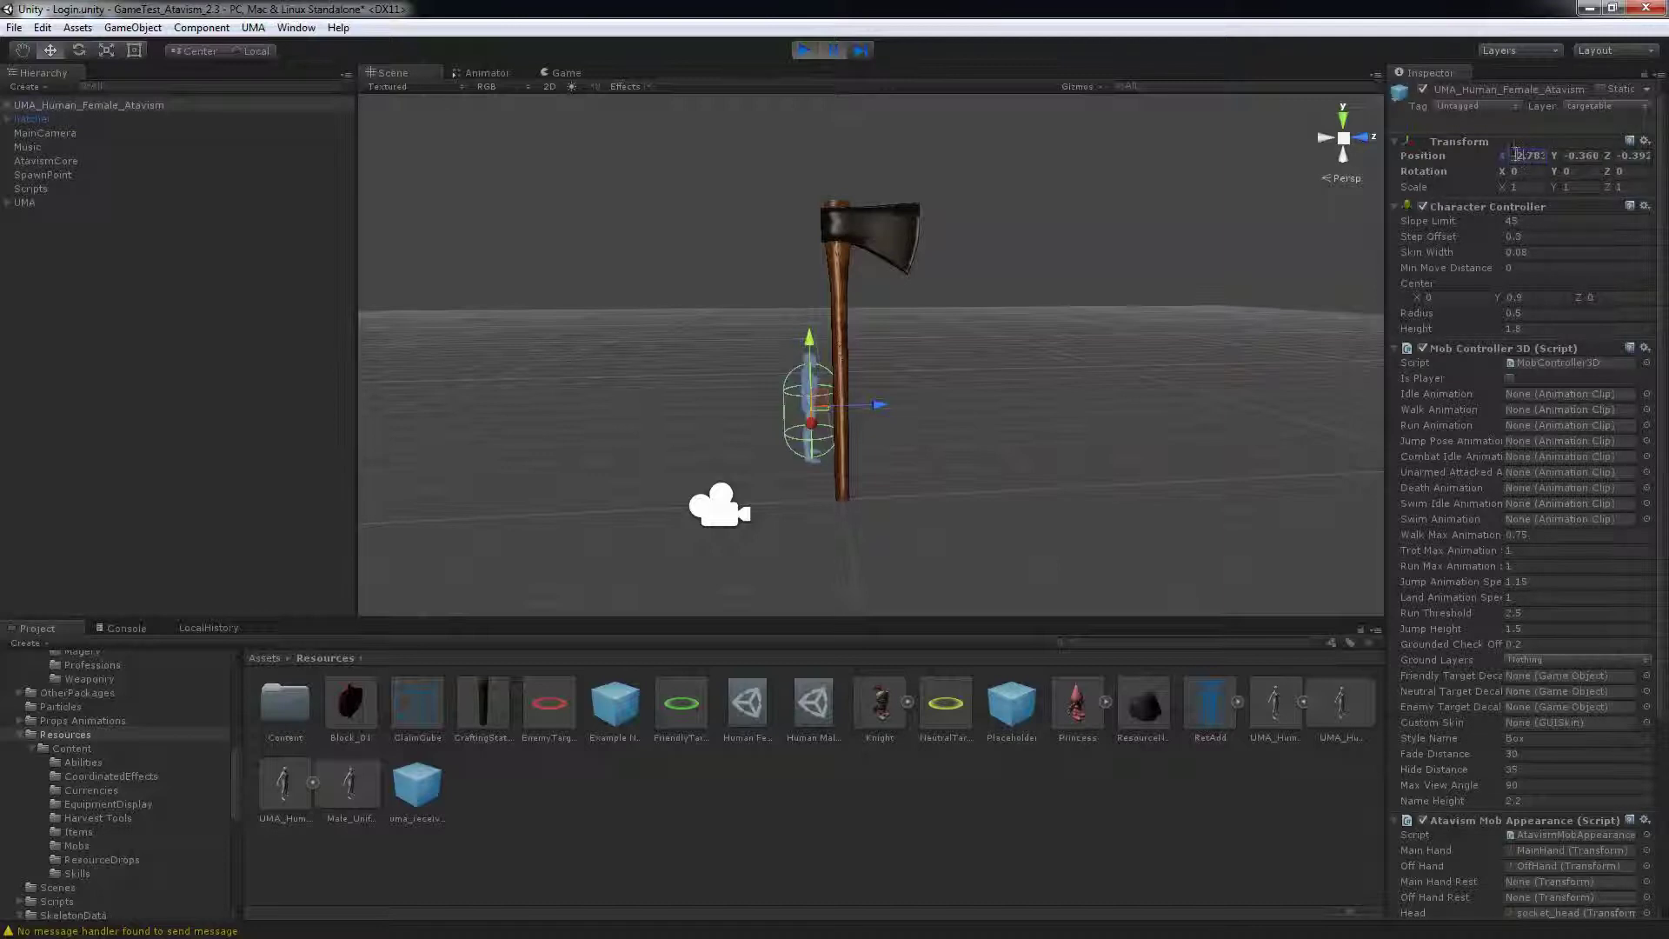
{"action": "type", "text": "0"}
{"action": "key", "text": "Return"}
{"action": "key", "text": "Tab"}
{"action": "type", "text": "0"}
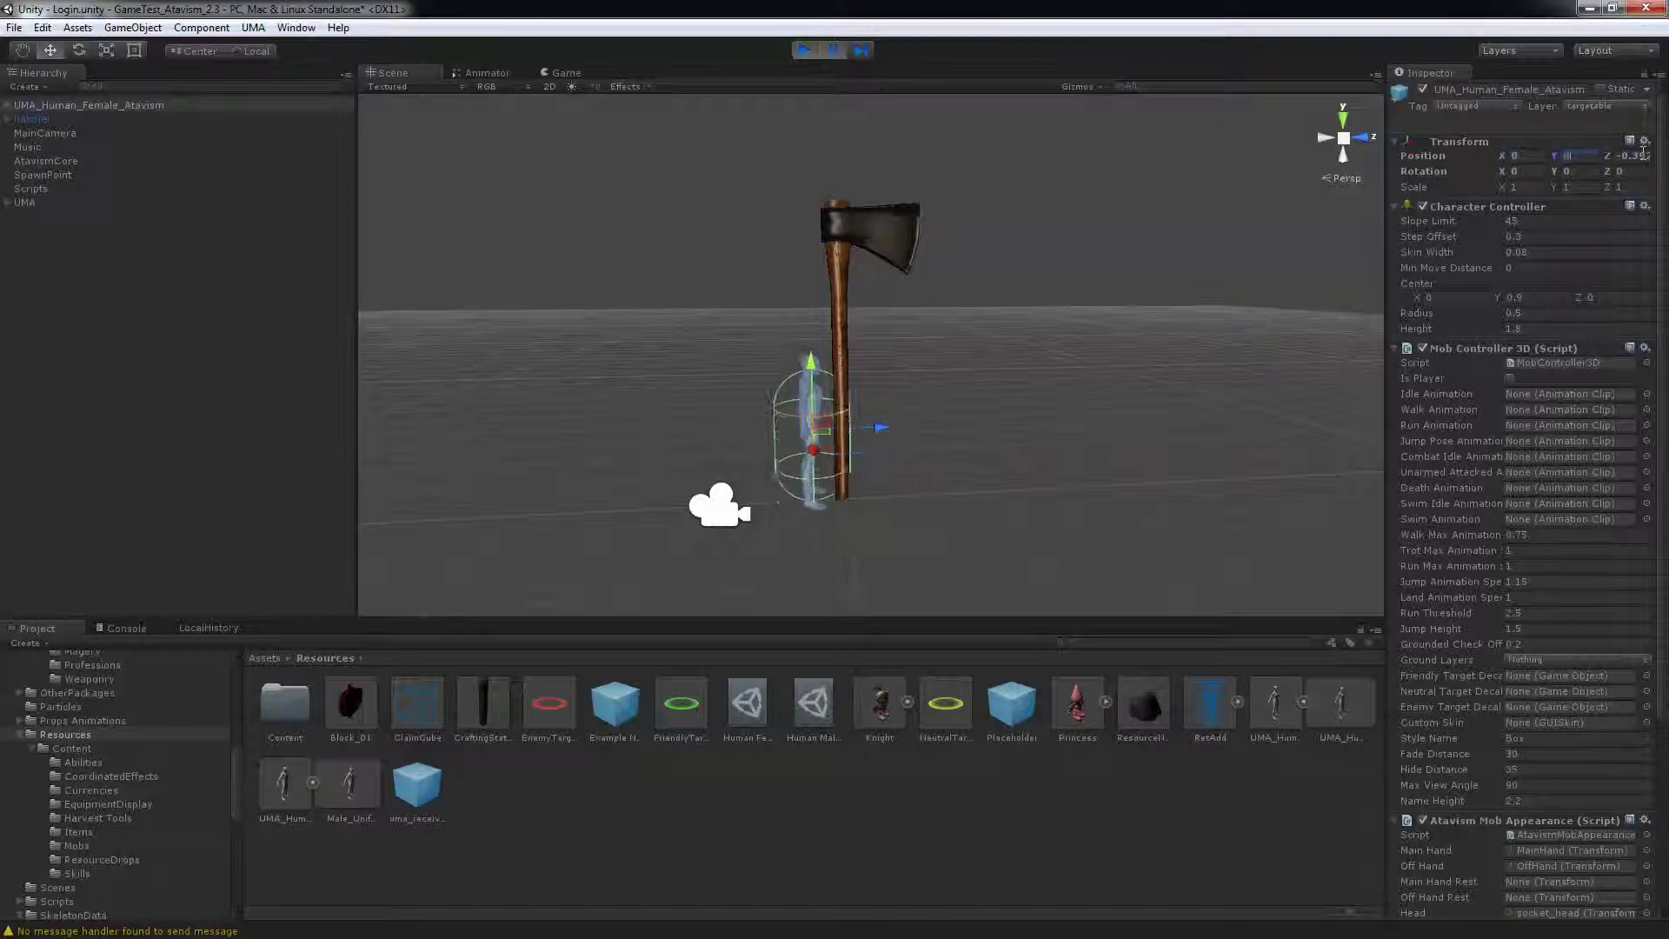
{"action": "key", "text": "Tab"}
{"action": "type", "text": "0"}
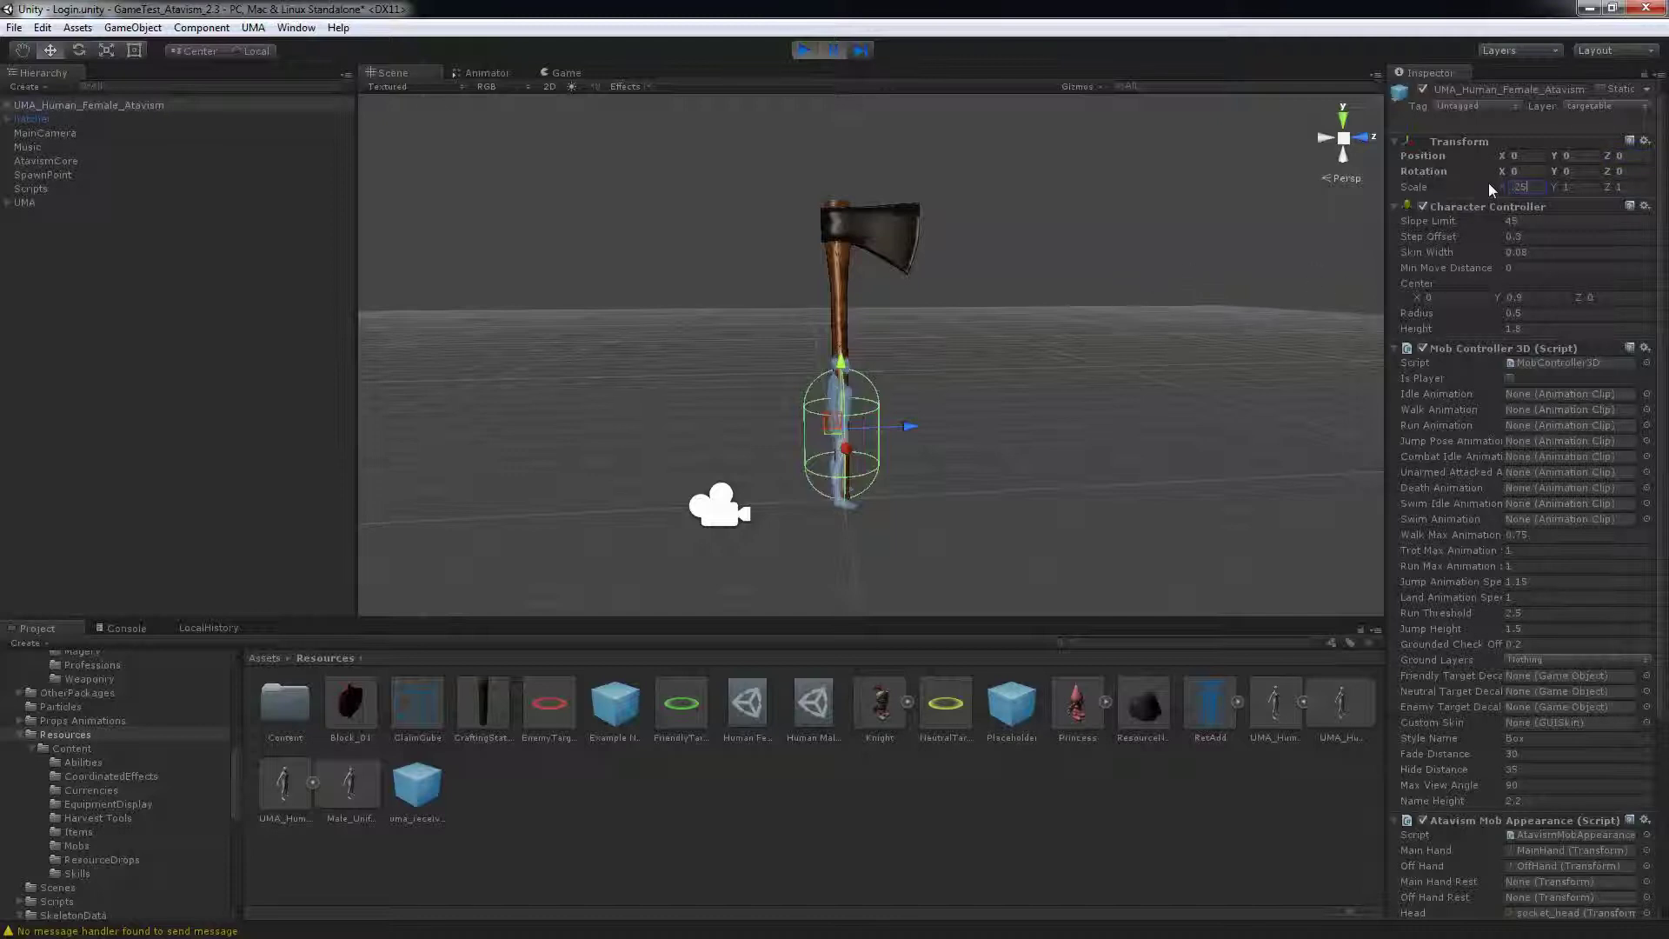
- Scale the female character to 0.25 on X, Y and Z
{"action": "type", "text": ".25"}
{"action": "key", "text": "Tab"}
{"action": "type", "text": ".25"}
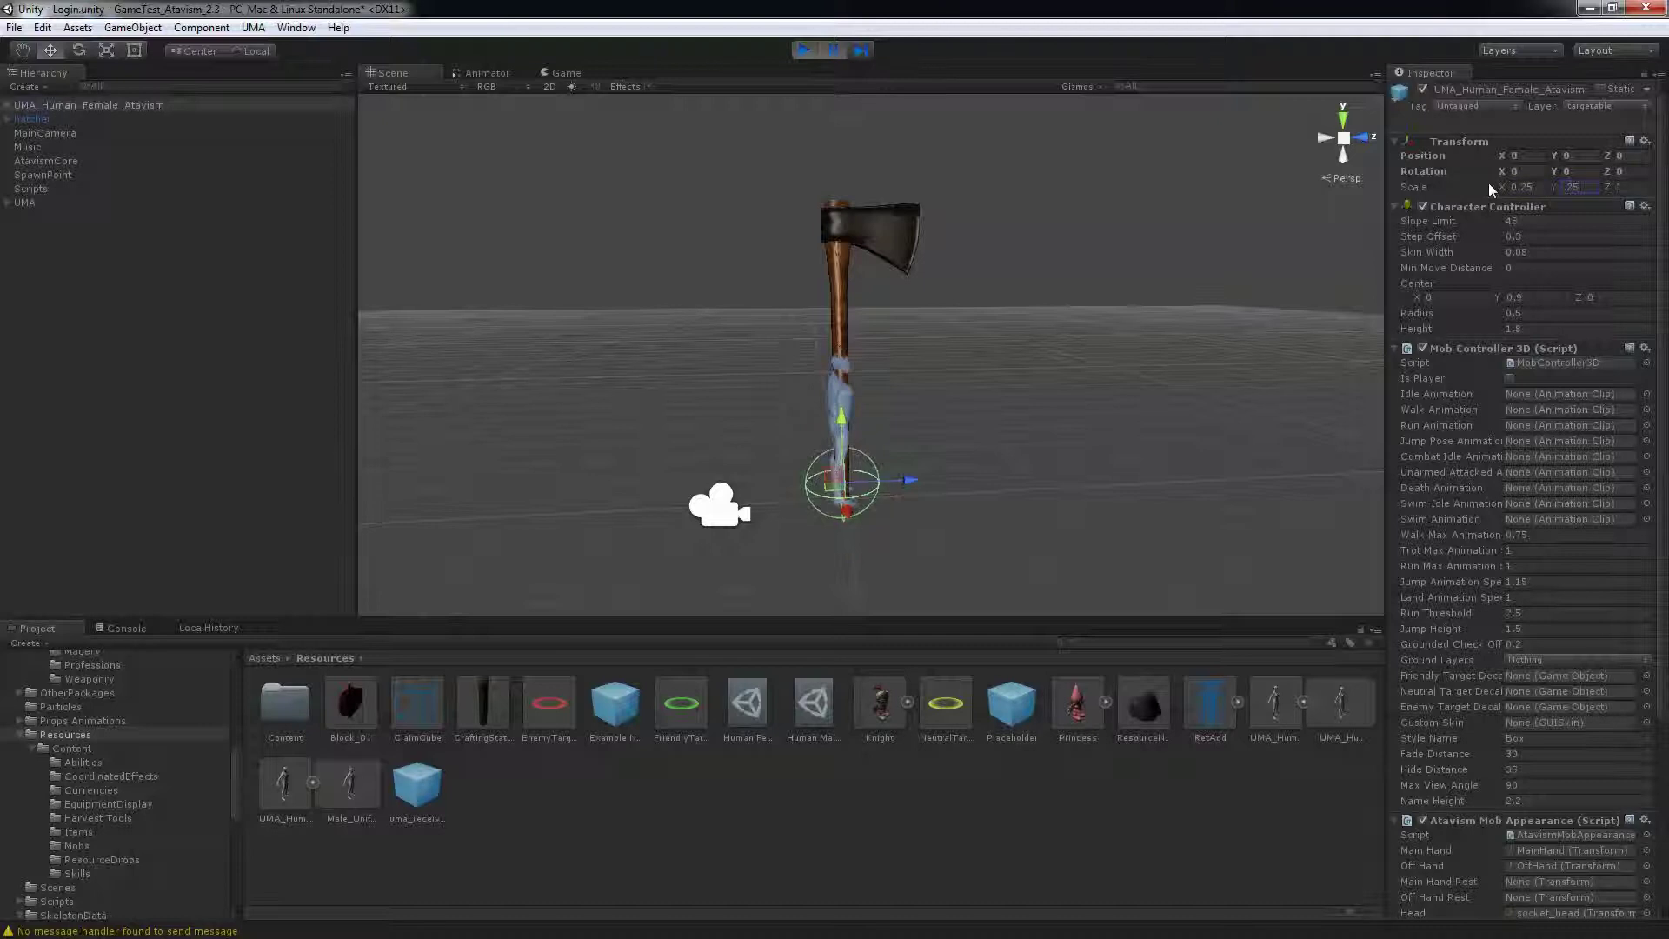
{"action": "key", "text": "Tab"}
{"action": "type", "text": ".25"}
{"action": "key", "text": "Return"}
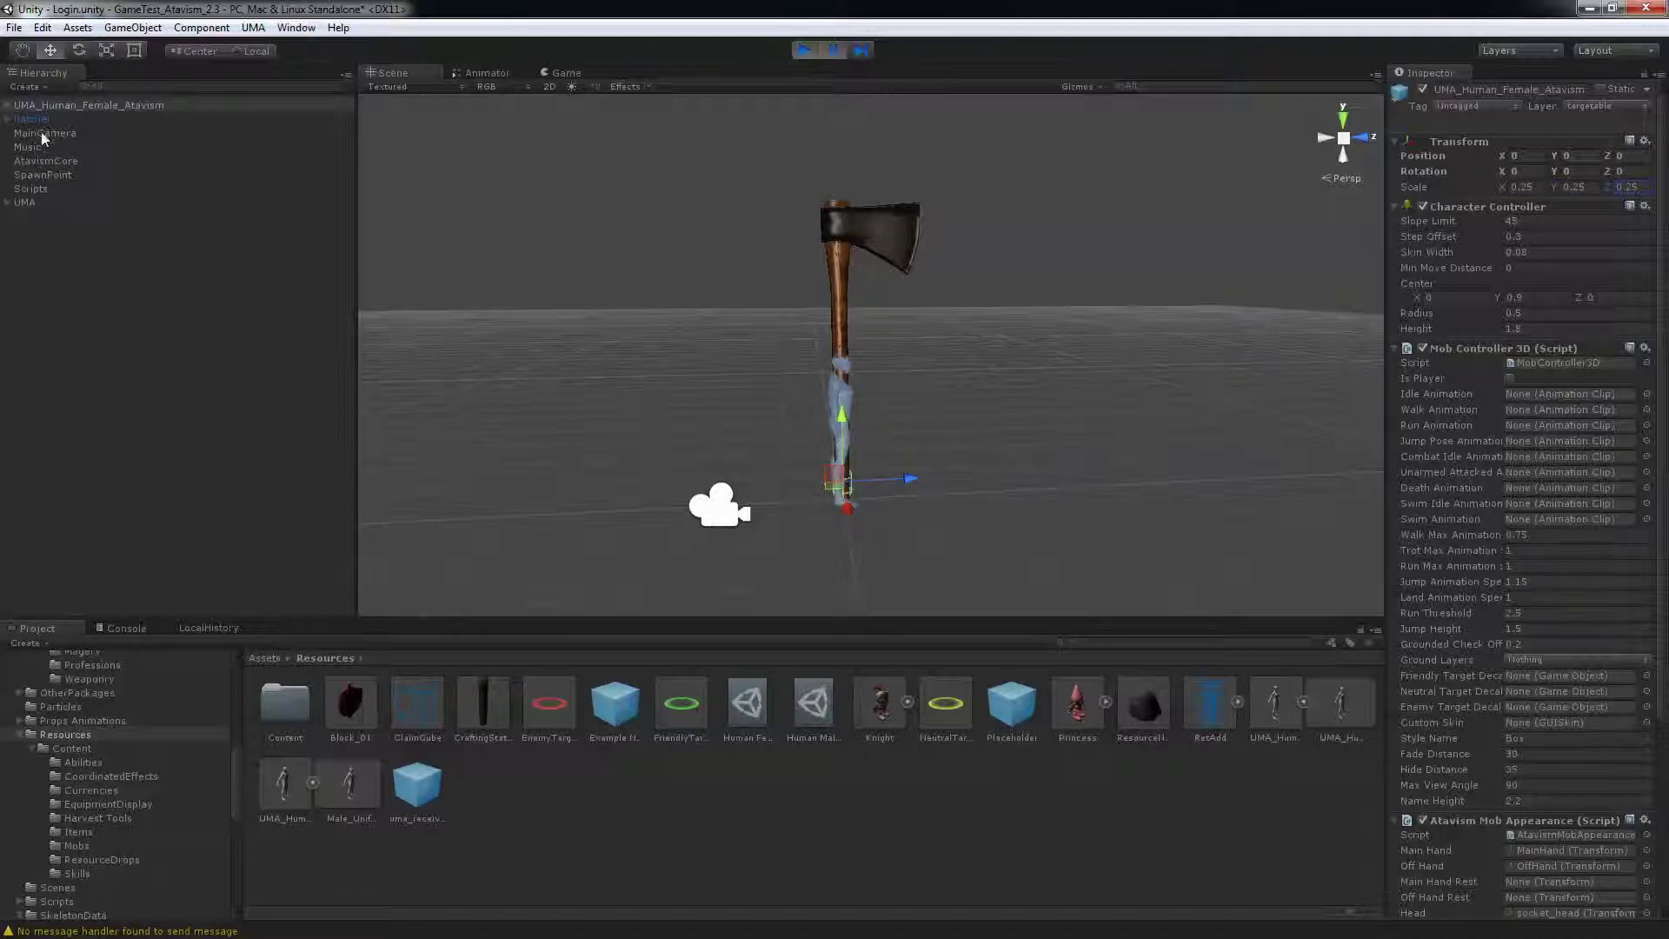
- Scale the hatchet to 0.25 on X, Y and Z
{"action": "left_click", "coordinate": [33, 119]}
{"action": "left_click", "coordinate": [1516, 186]}
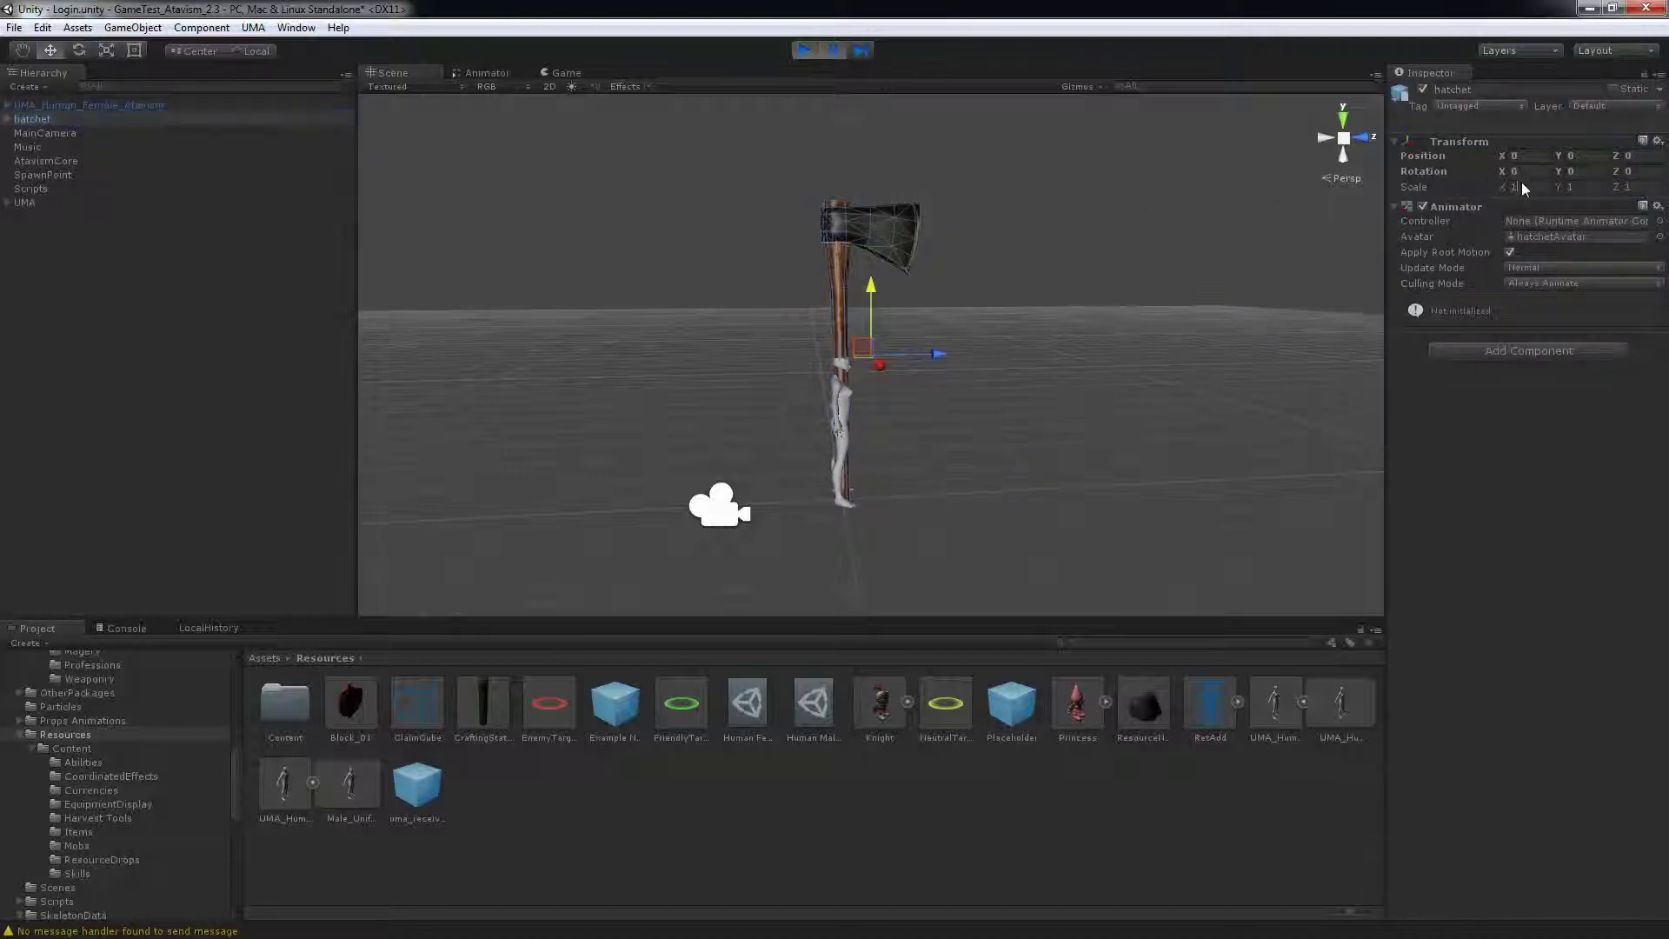
{"action": "type", "text": ".25"}
{"action": "key", "text": "Tab"}
{"action": "type", "text": ".25"}
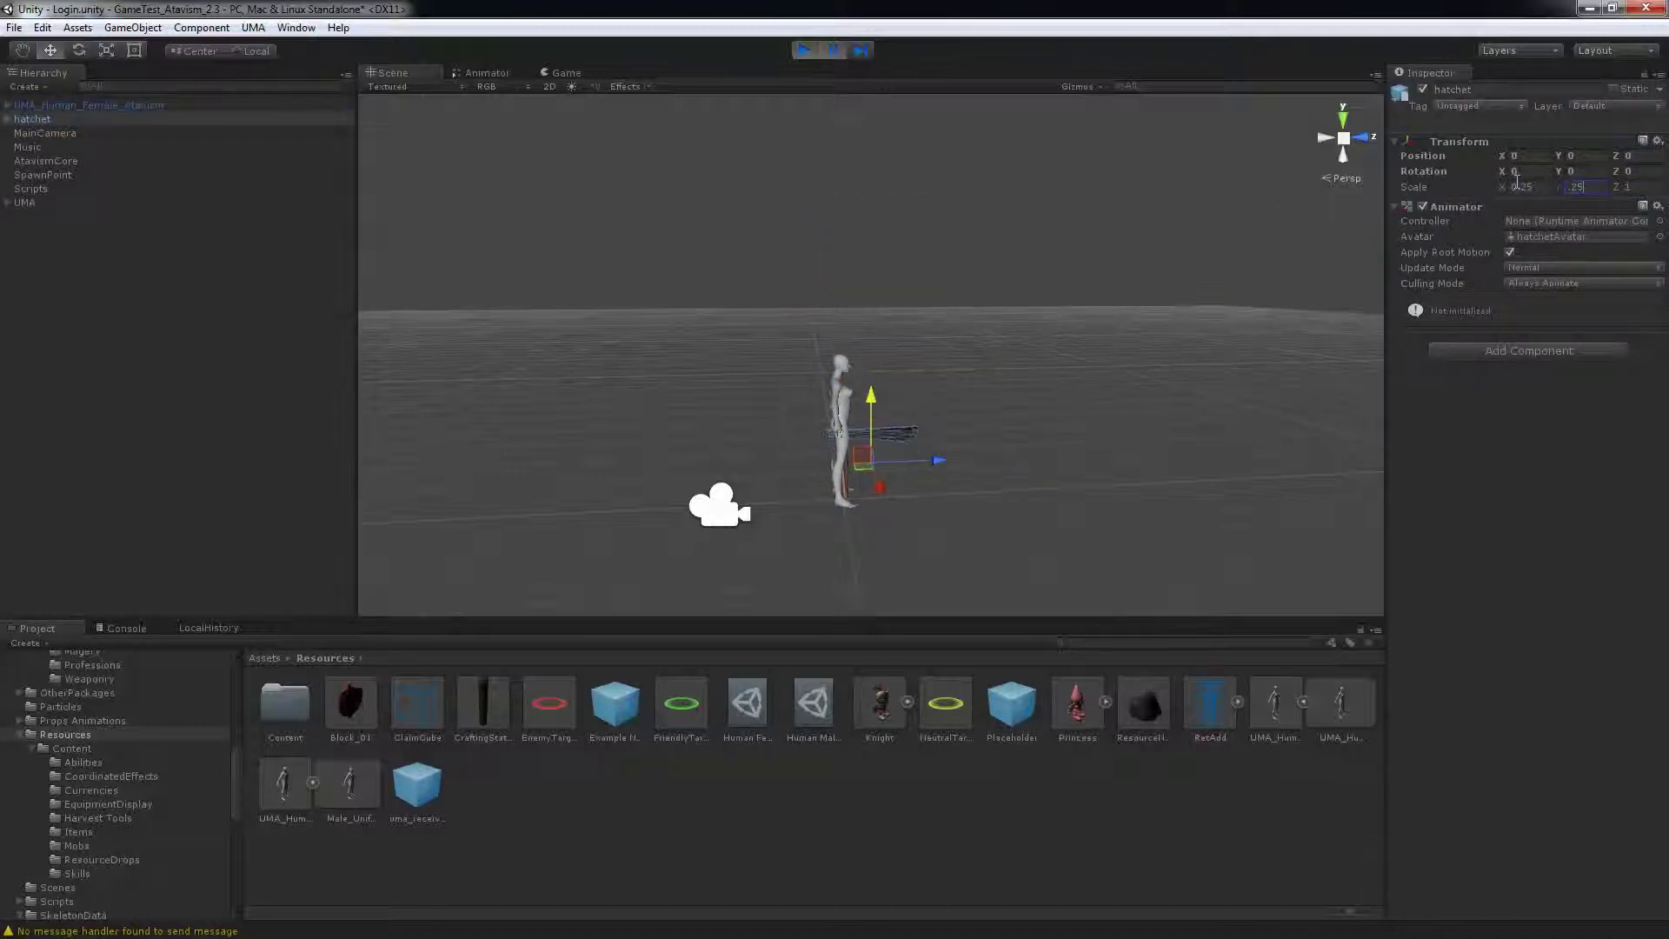
{"action": "key", "text": "Tab"}
{"action": "type", "text": ".25"}
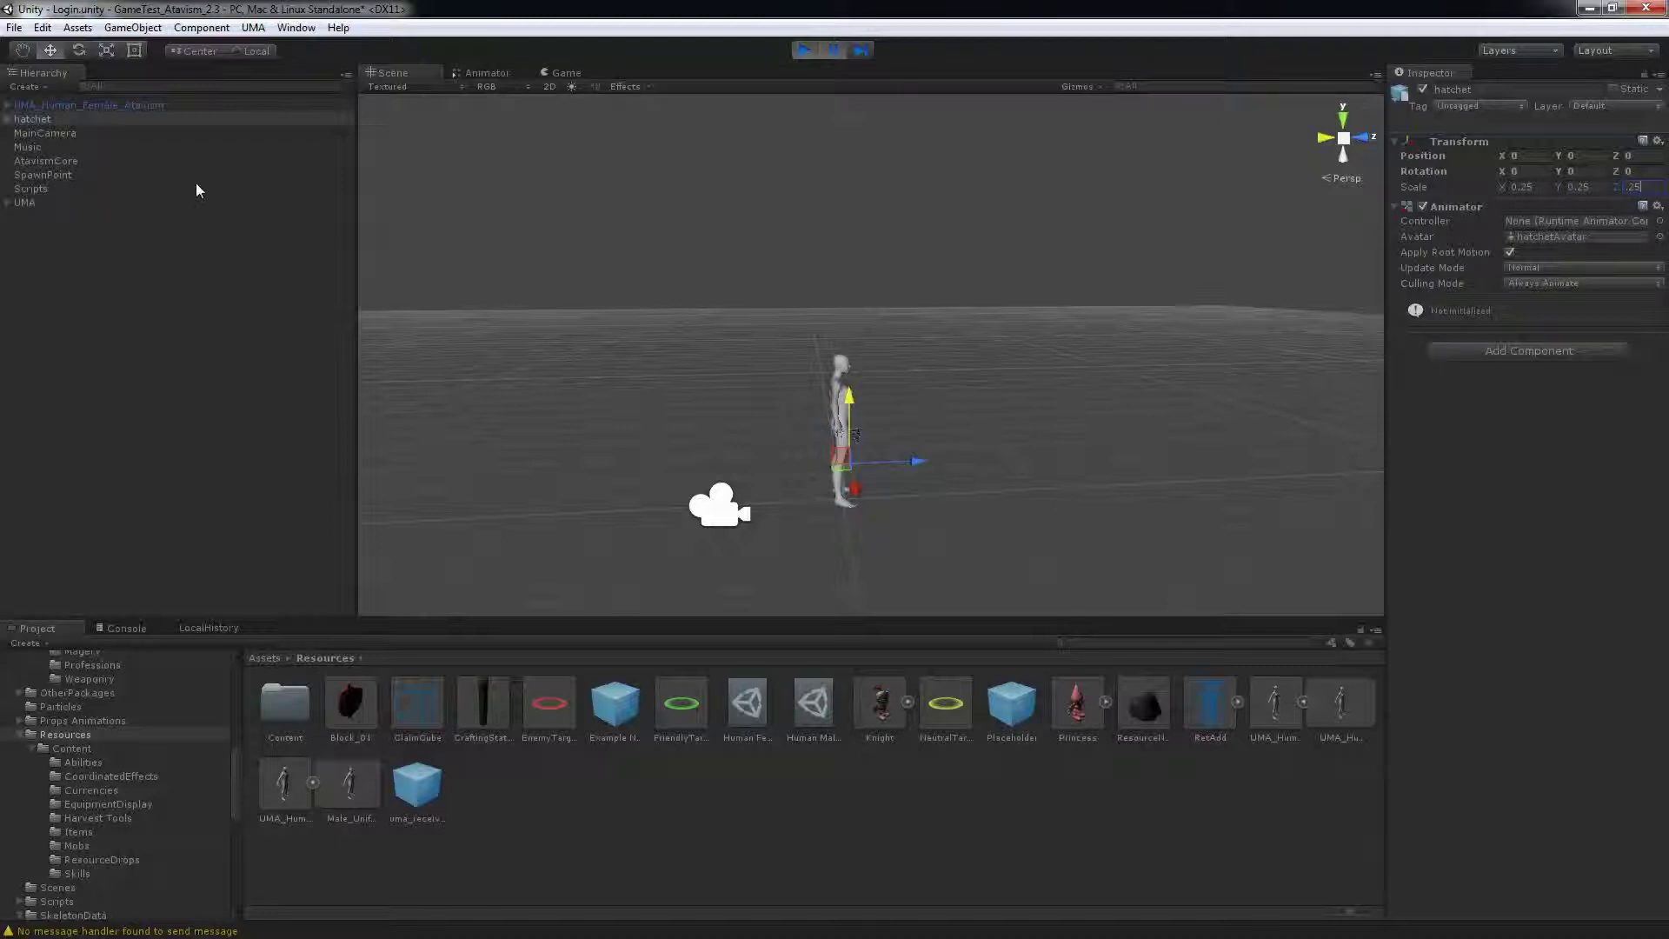
- Delete the female character from the scene and reselect the hatchet
{"action": "left_click", "coordinate": [48, 106]}
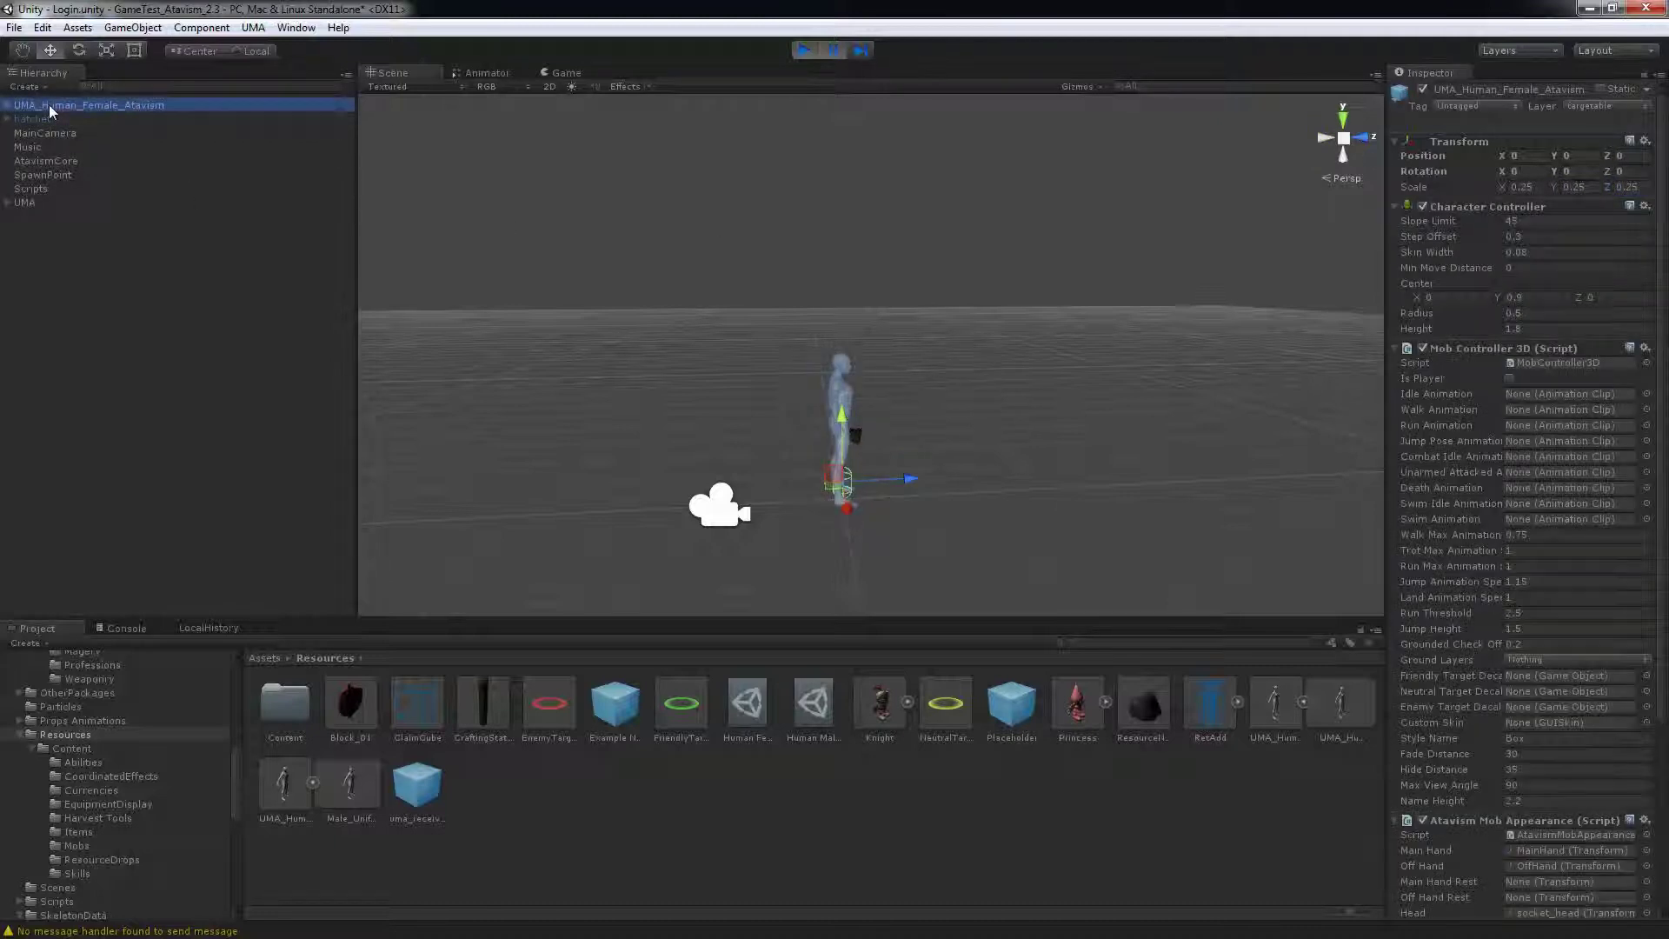
{"action": "key", "text": "Delete"}
{"action": "left_click", "coordinate": [48, 105]}
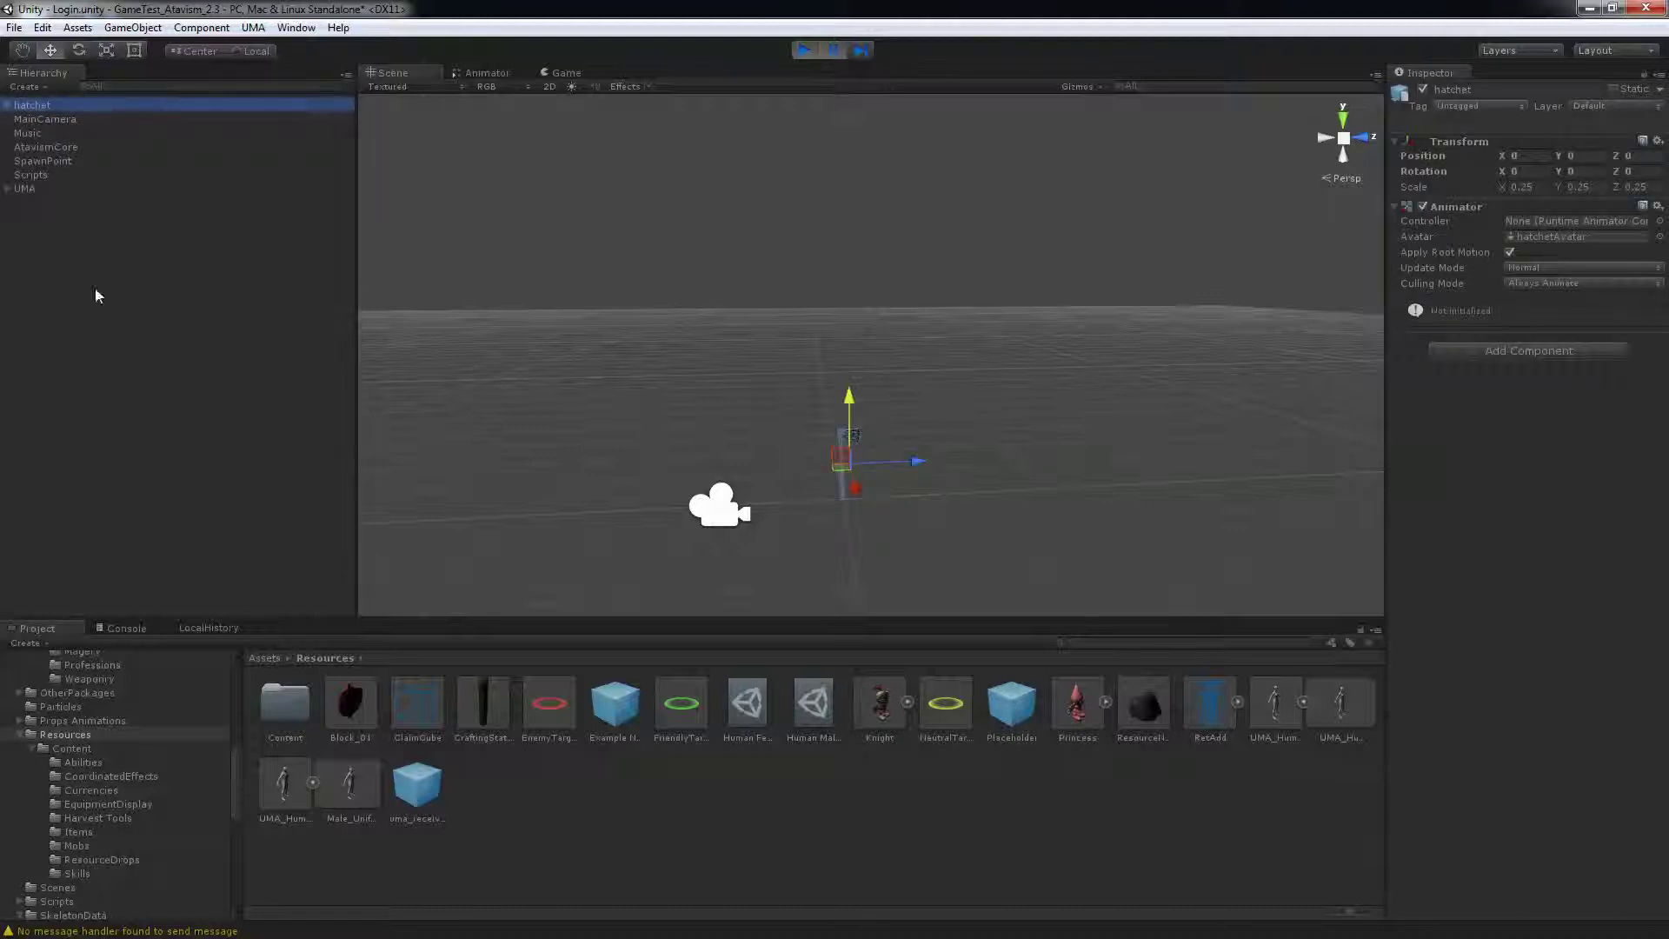
- Create a top-level empty object named Common Hatchet
{"action": "right_click", "coordinate": [35, 260]}
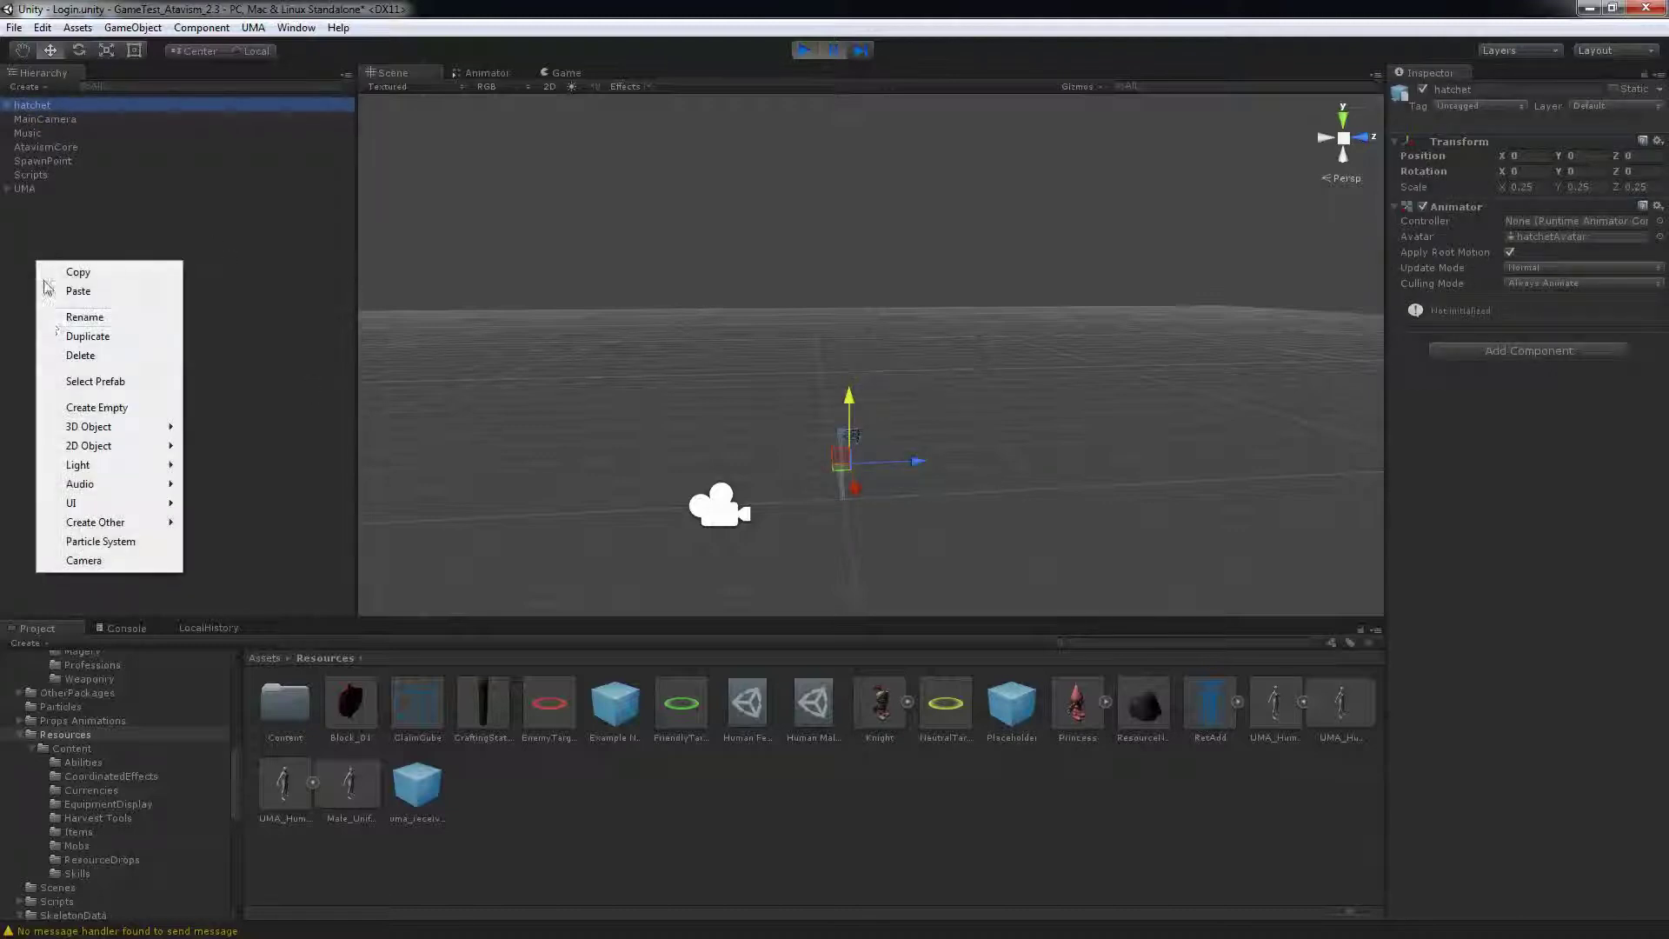
{"action": "left_click", "coordinate": [99, 409]}
{"action": "left_click_drag", "start_coordinate": [44, 132], "coordinate": [41, 242]}
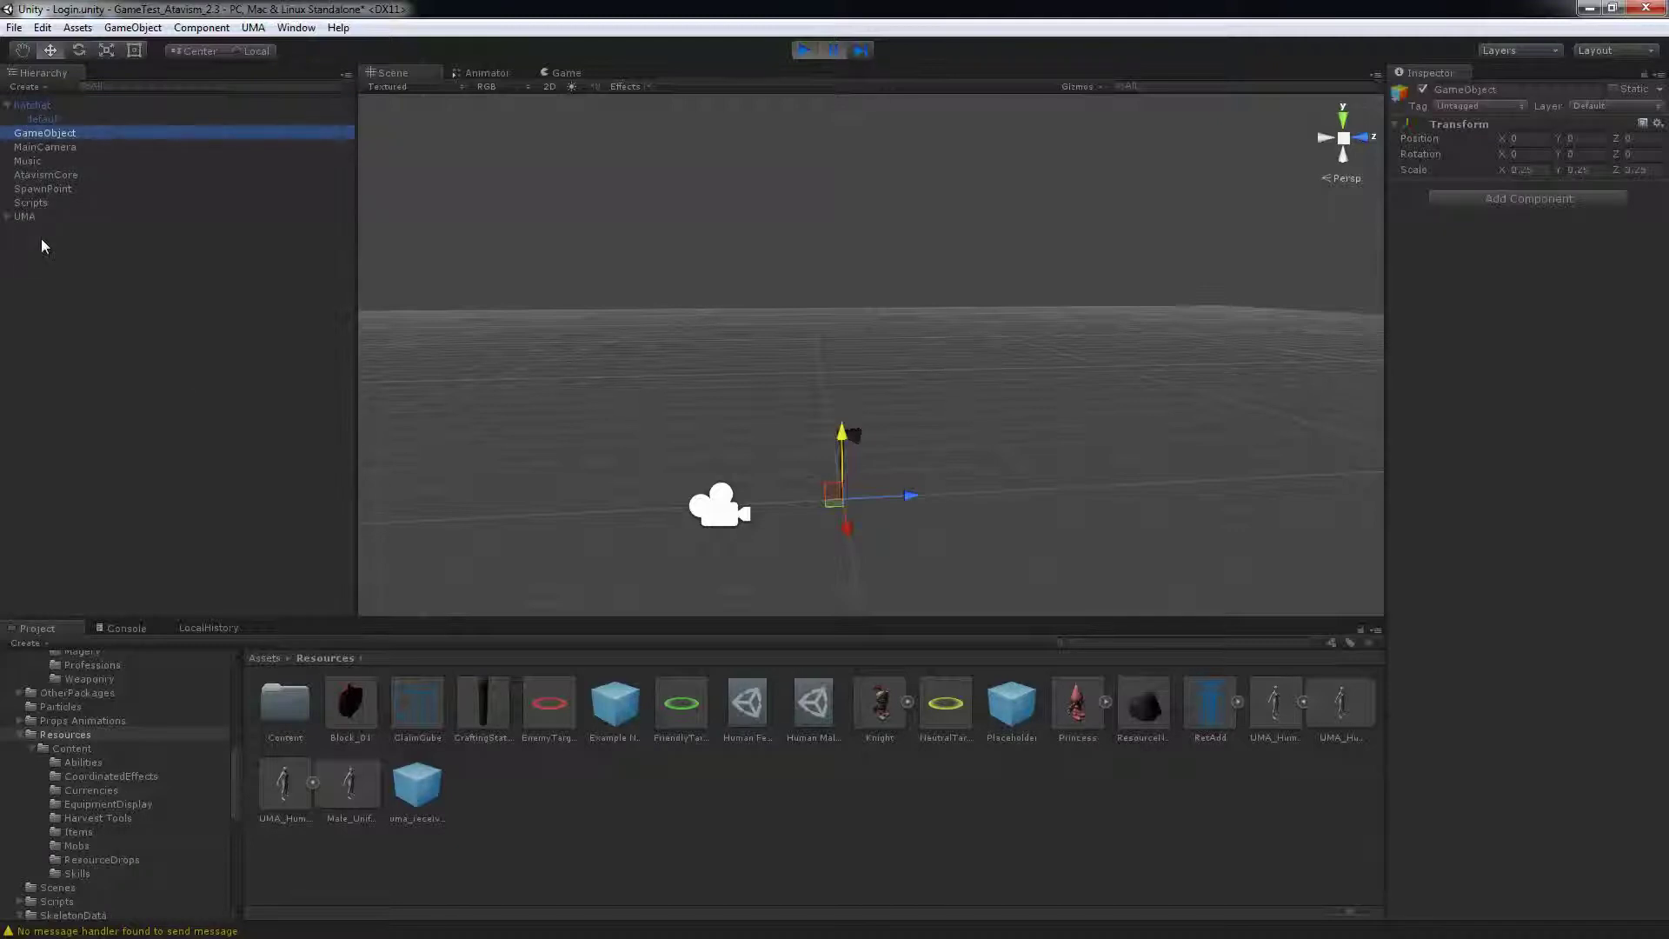
{"action": "double_click", "coordinate": [44, 132]}
{"action": "right_click", "coordinate": [43, 132]}
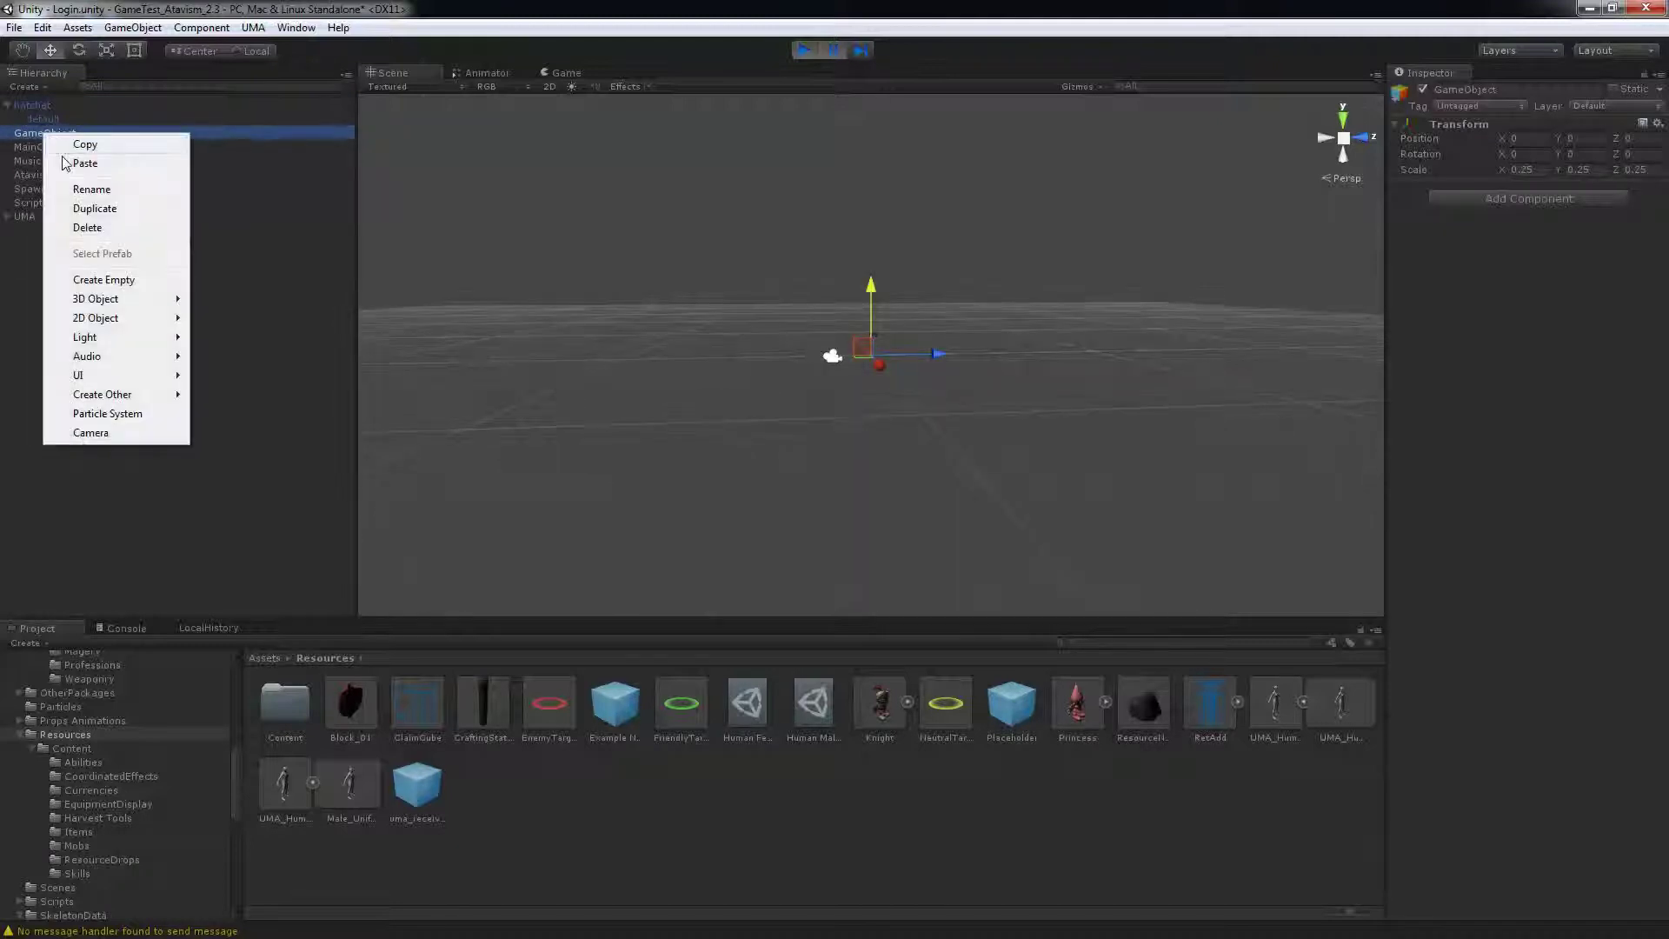
{"action": "left_click", "coordinate": [95, 191]}
{"action": "type", "text": "Comm"}
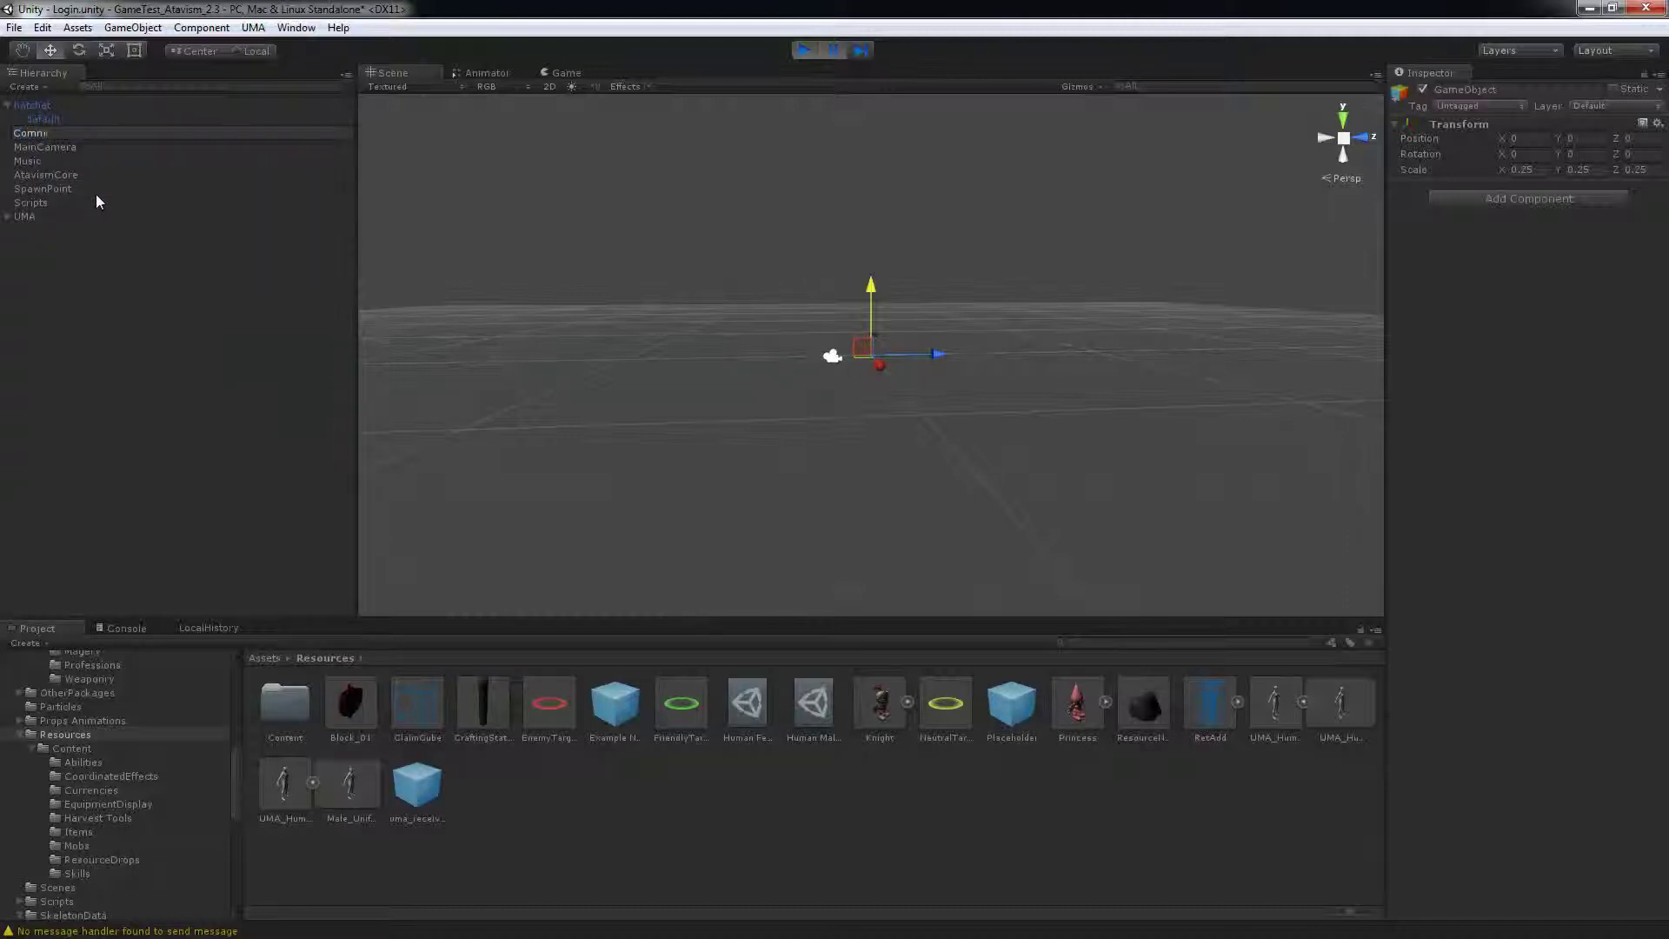
{"action": "type", "text": "on Hatchet"}
{"action": "key", "text": "Return"}
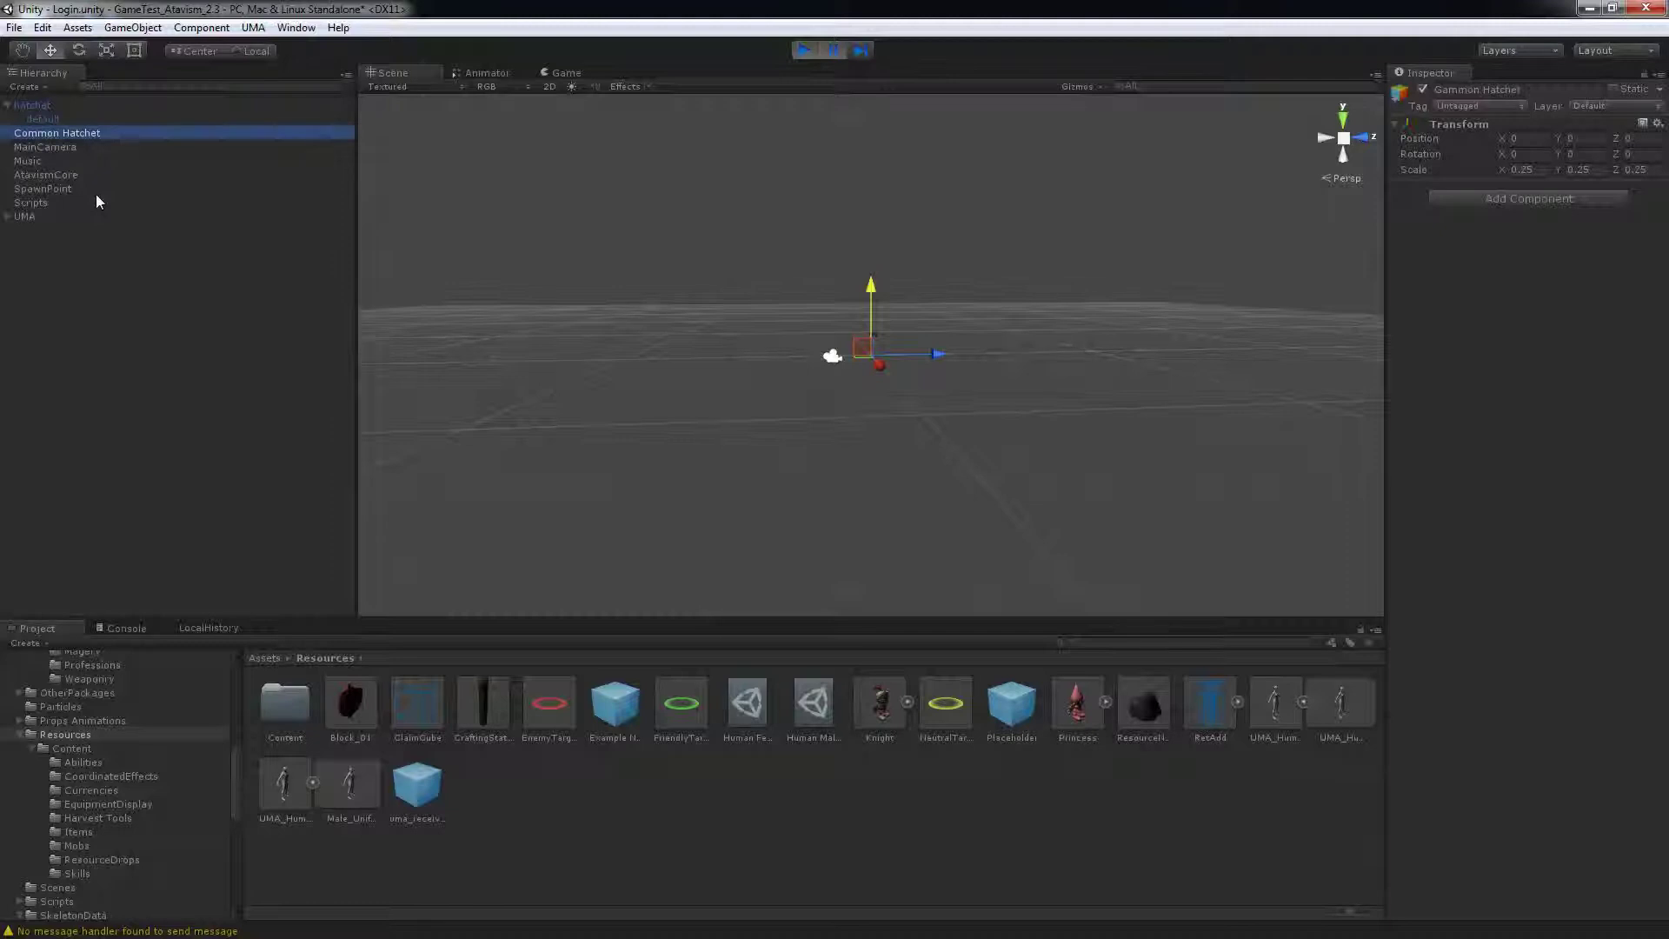
- Nest the hatchet under Common Hatchet as its child
{"action": "left_click", "coordinate": [1534, 139]}
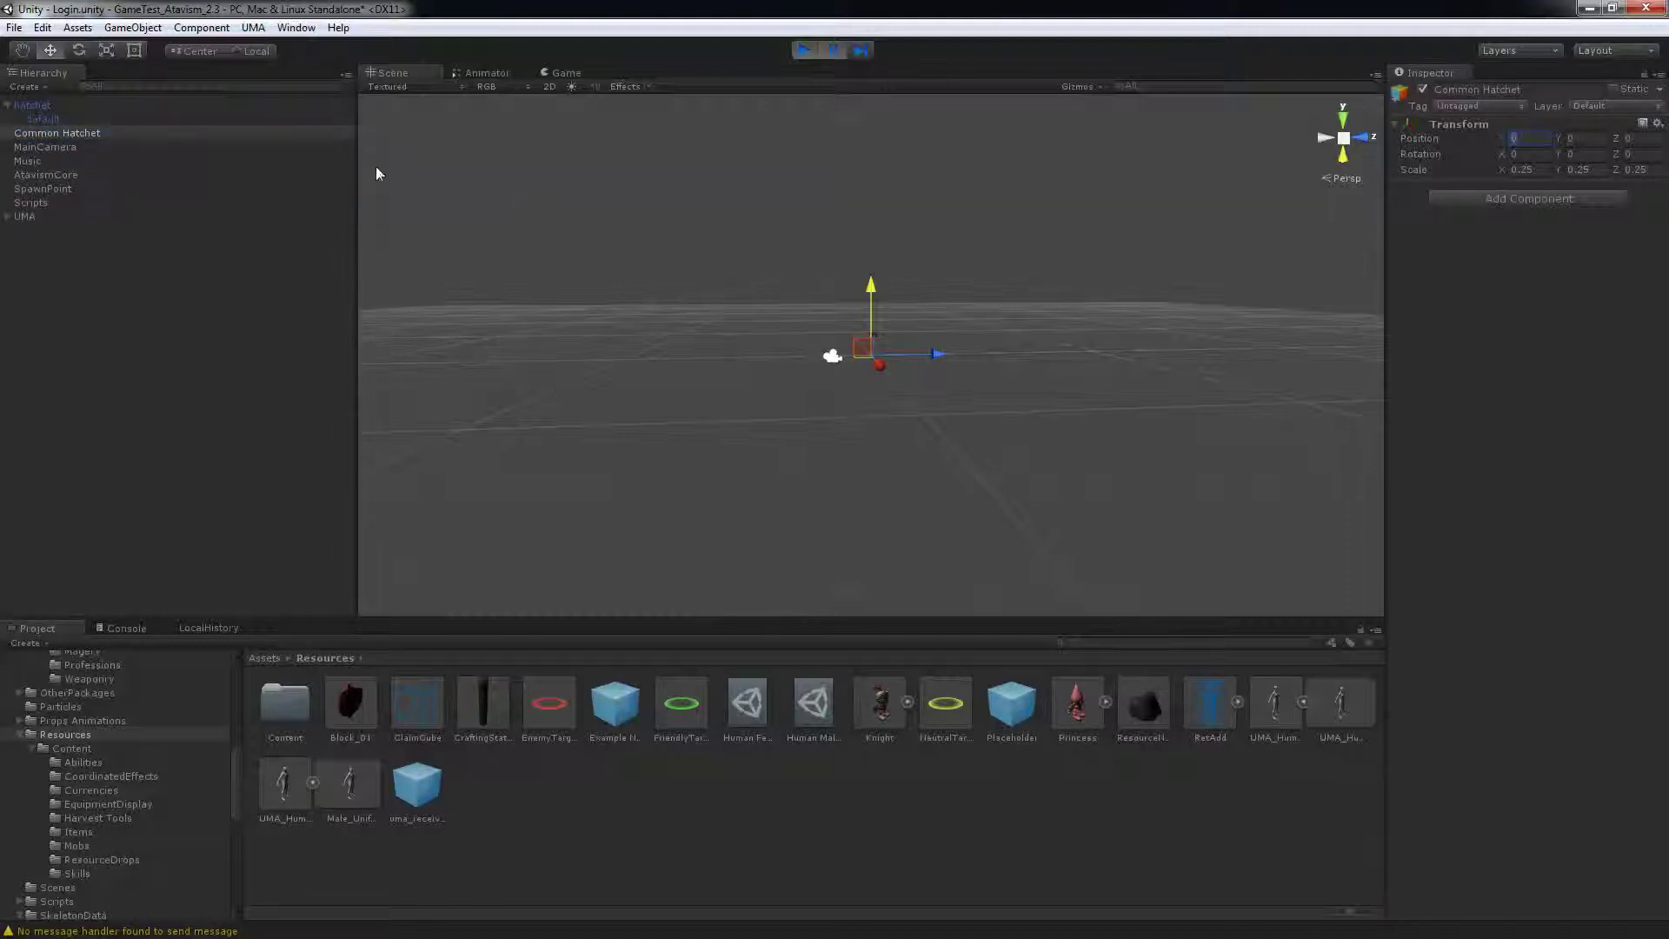
{"action": "left_click_drag", "start_coordinate": [41, 103], "coordinate": [79, 136]}
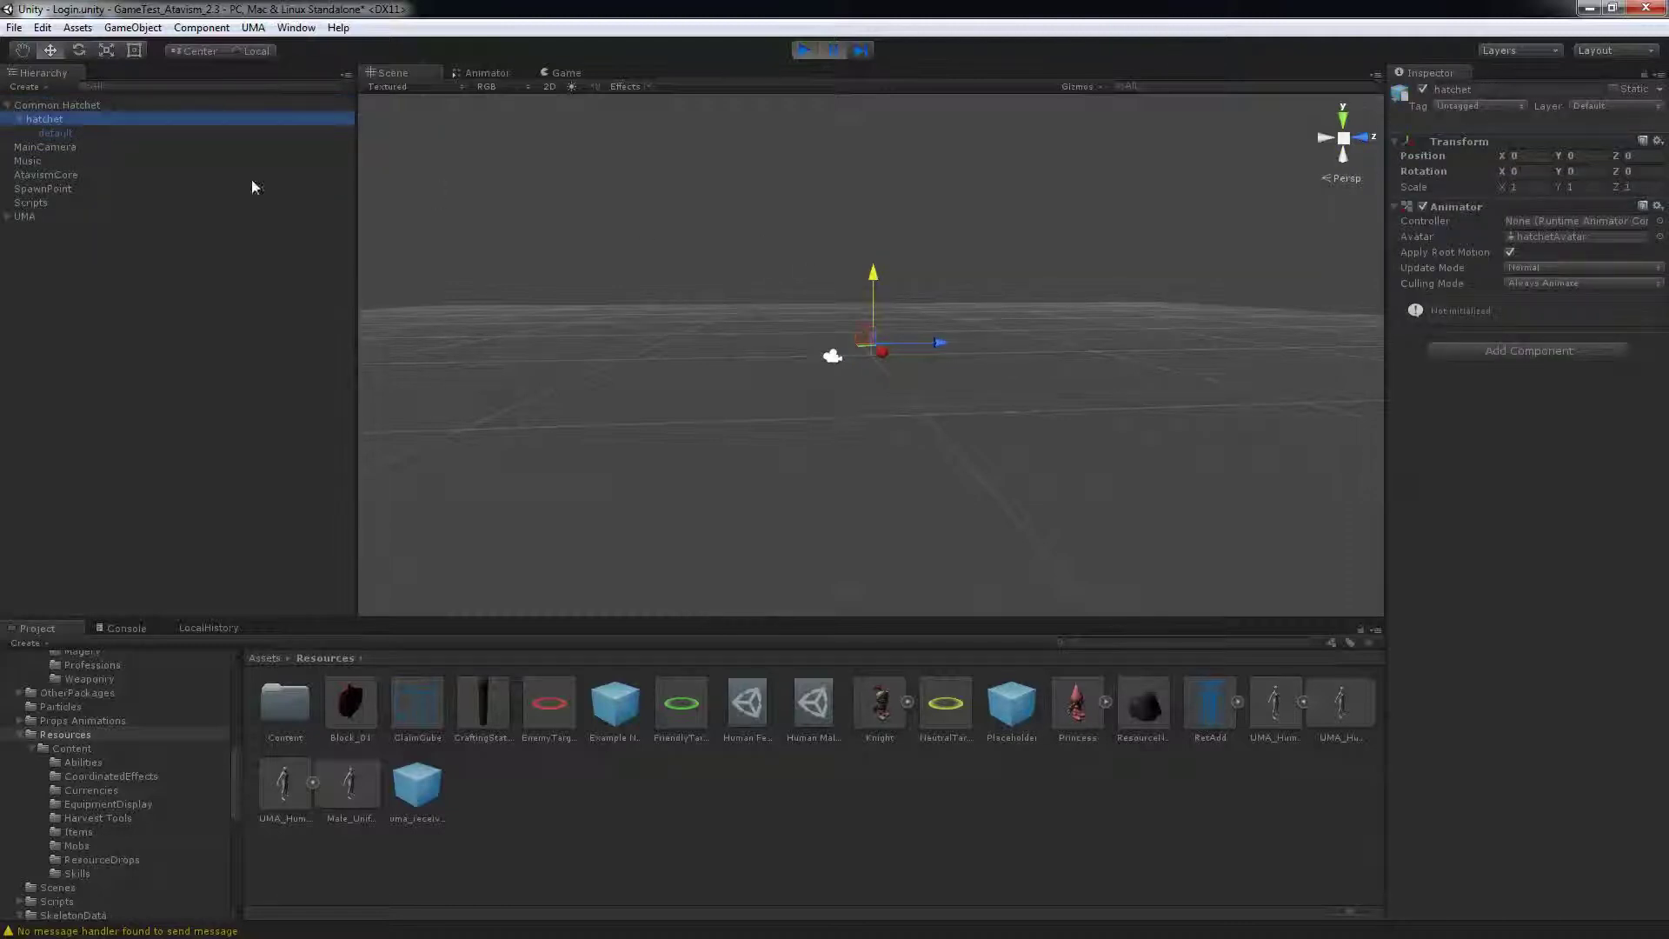
{"action": "double_click", "coordinate": [59, 104]}
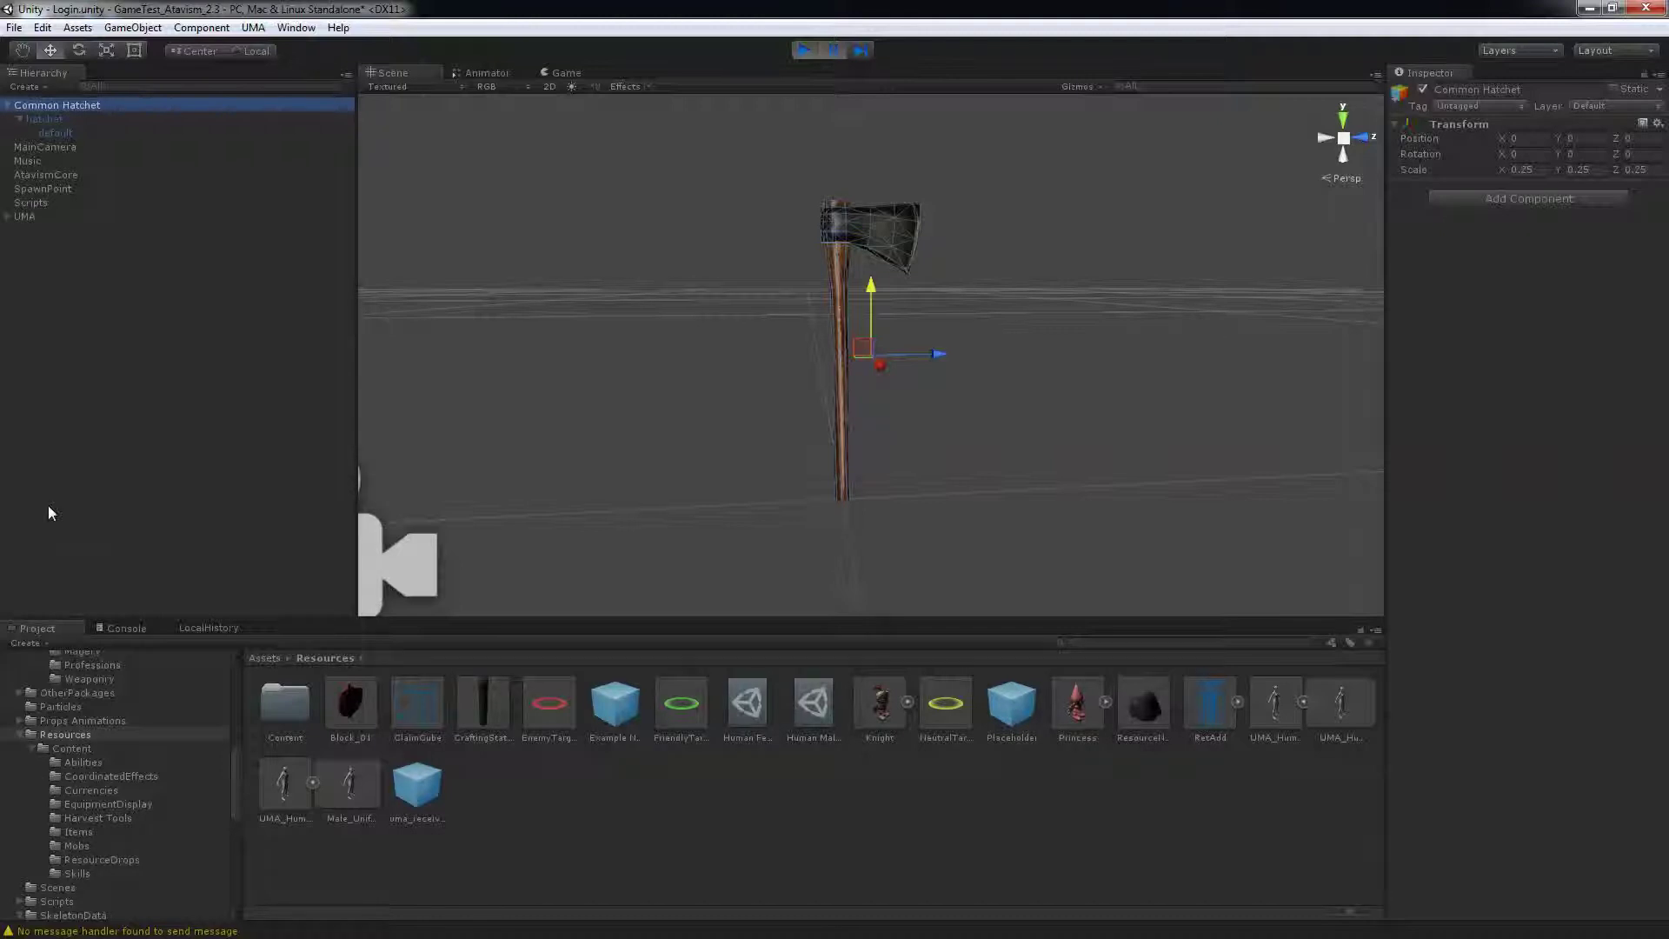
- Drag Common Hatchet into Resources/Content/Harvest Tools as a prefab, then delete the scene copy
{"action": "left_click", "coordinate": [77, 813]}
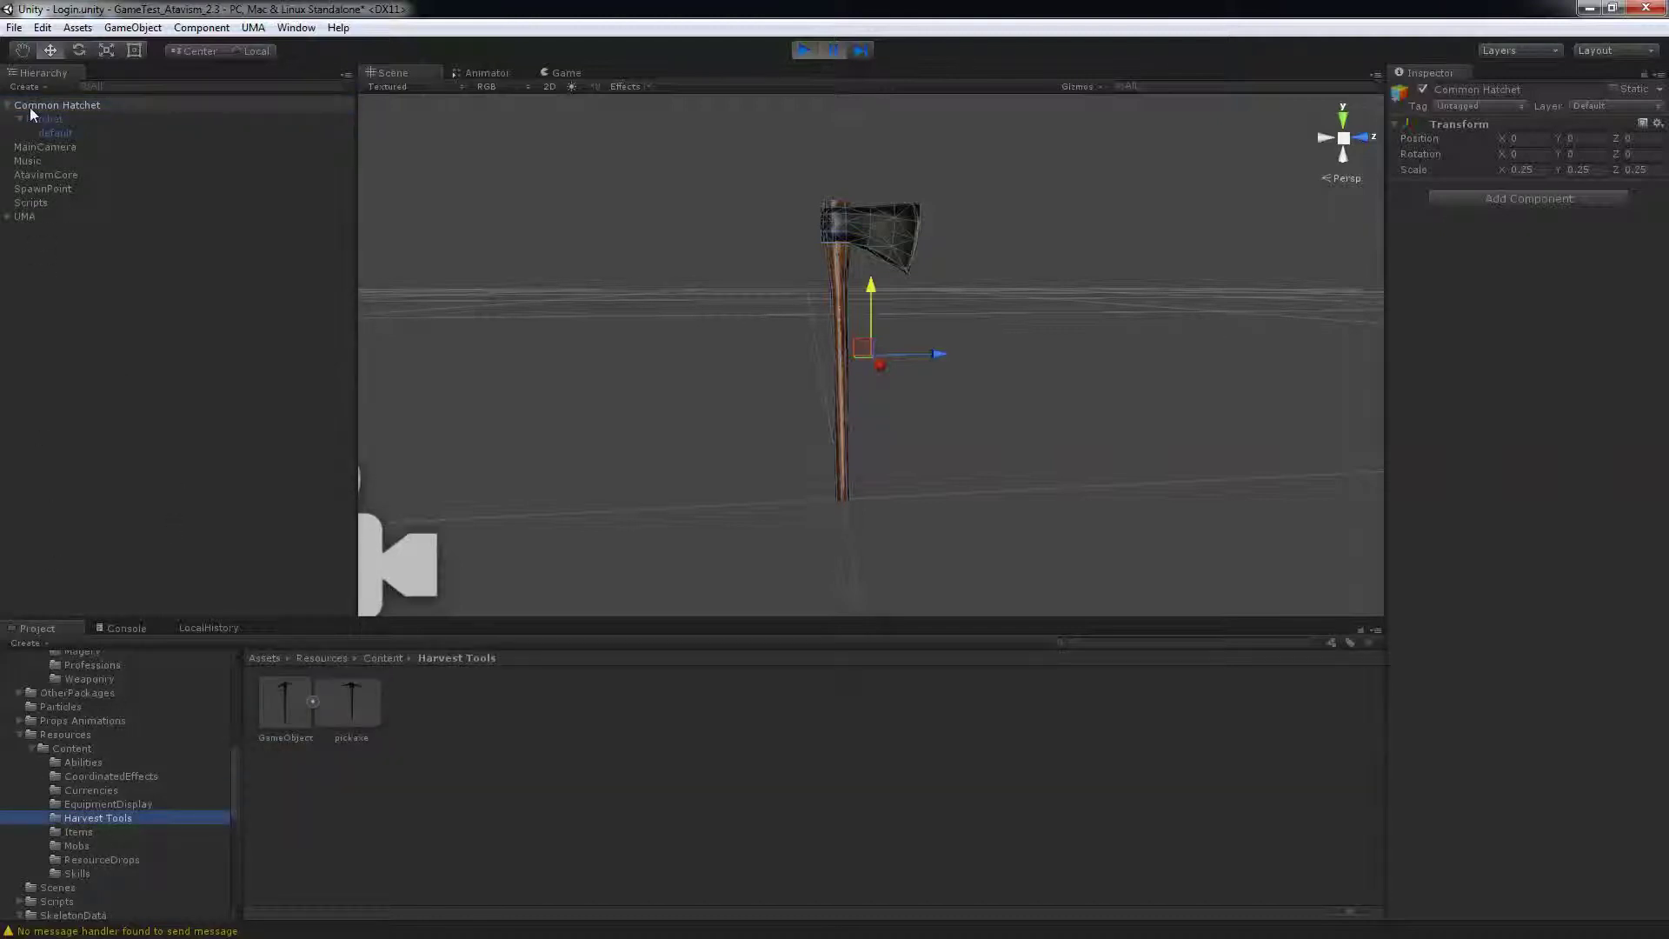
{"action": "left_click_drag", "start_coordinate": [29, 107], "coordinate": [471, 717]}
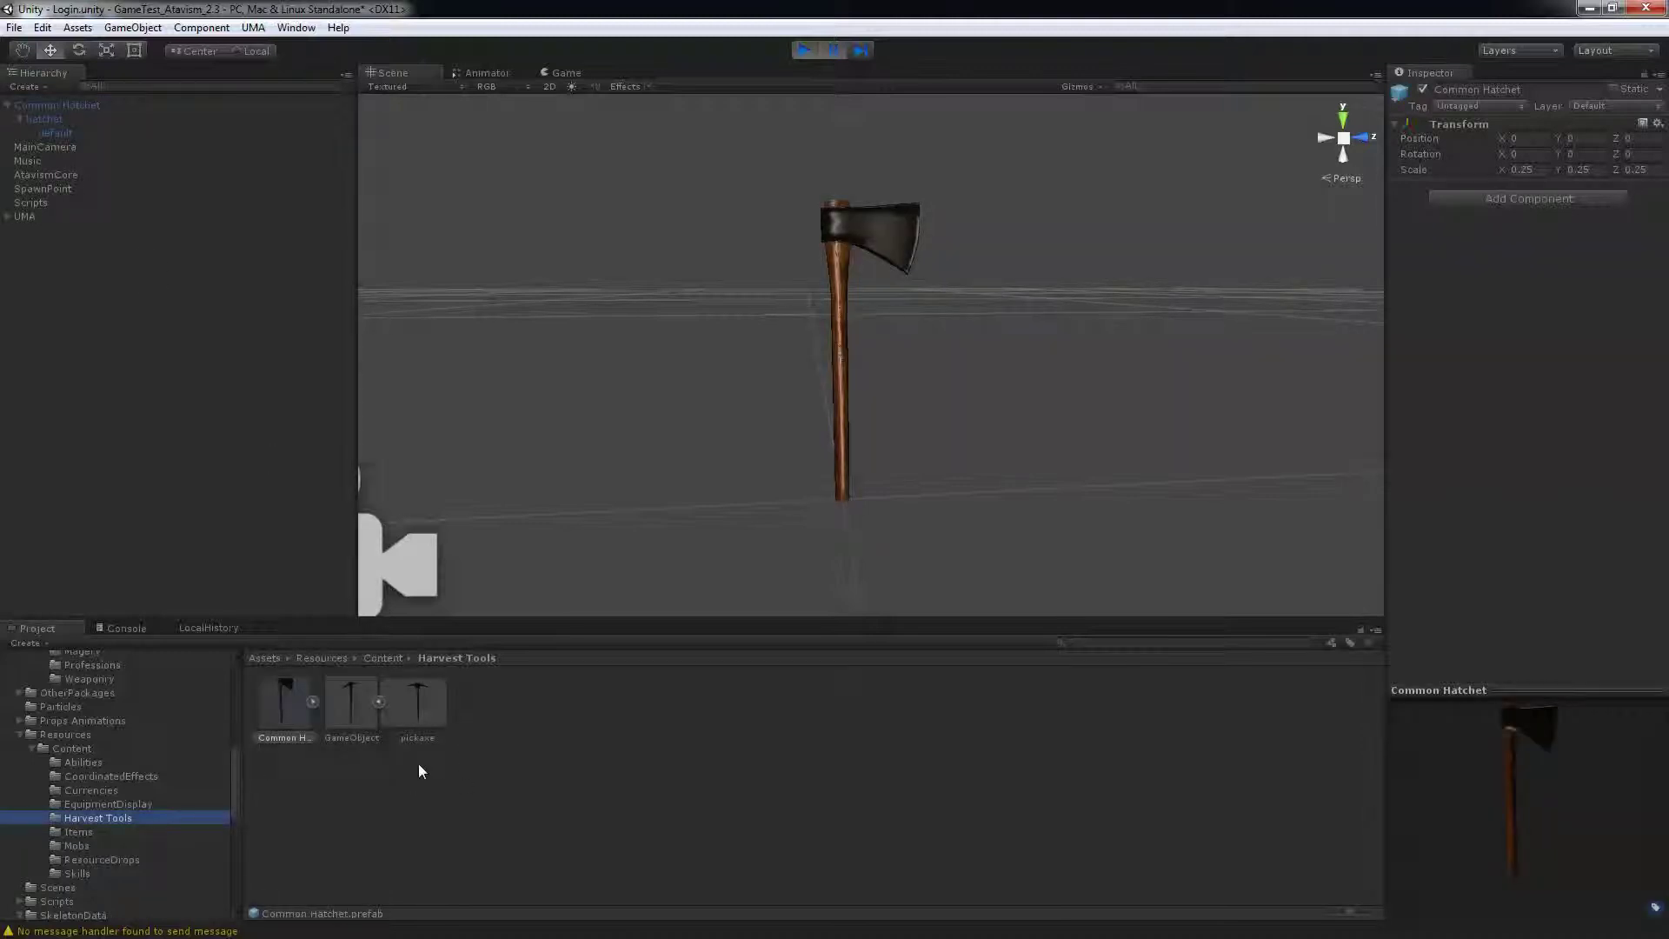
{"action": "left_click_drag", "start_coordinate": [232, 782], "coordinate": [233, 775]}
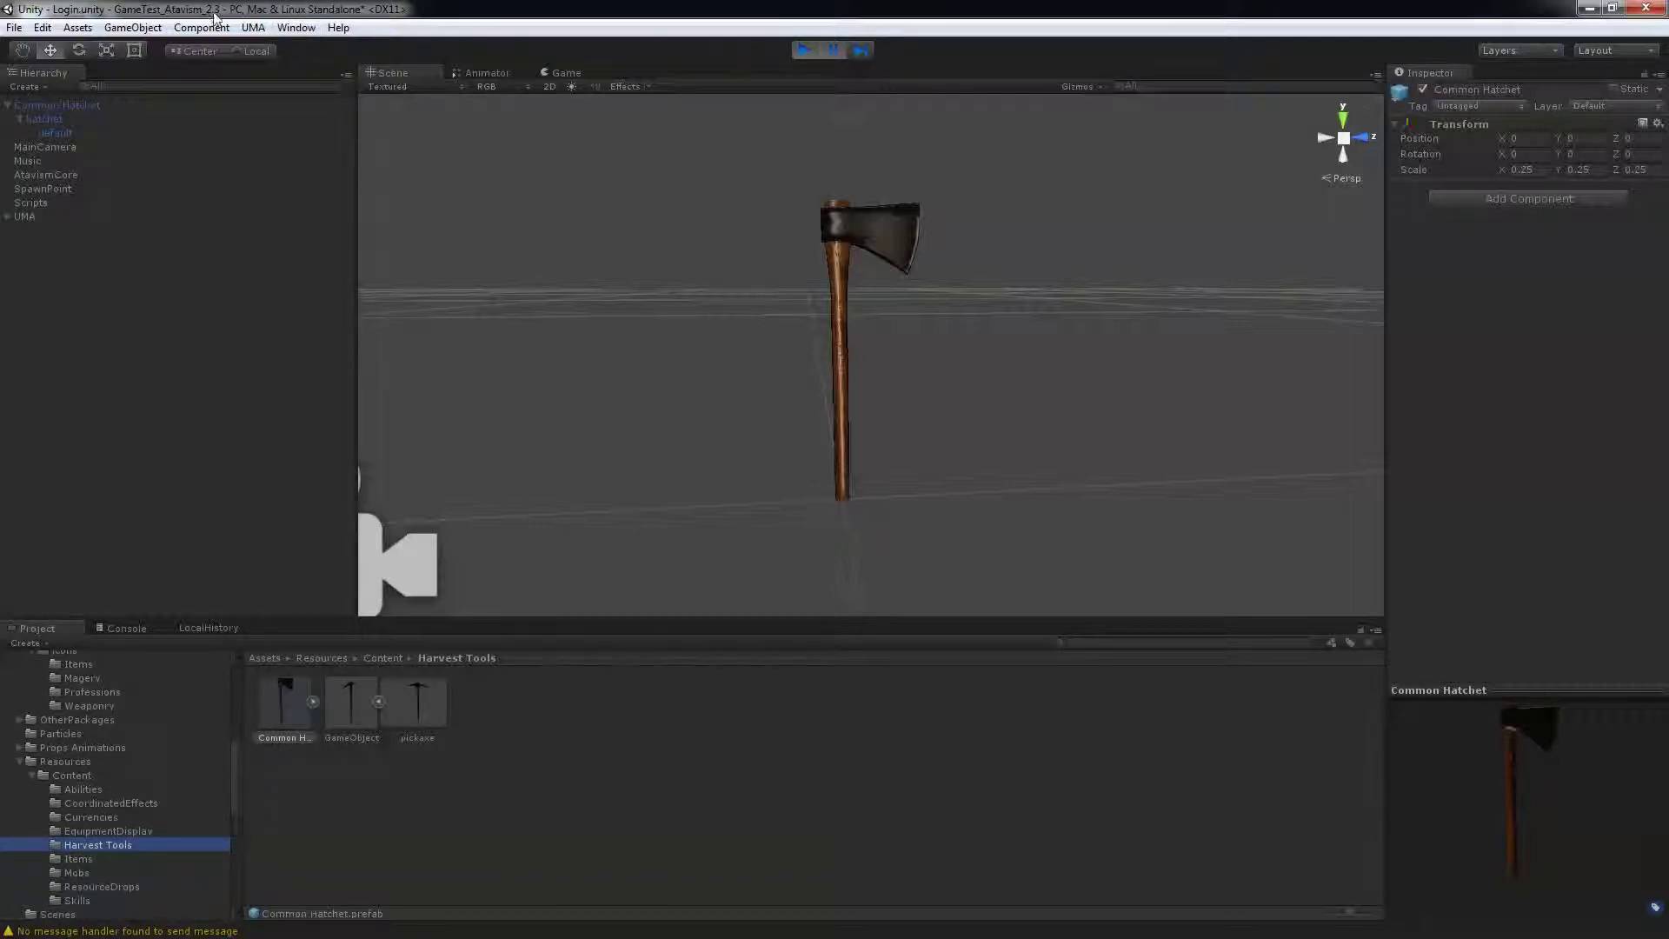
{"action": "left_click", "coordinate": [75, 103]}
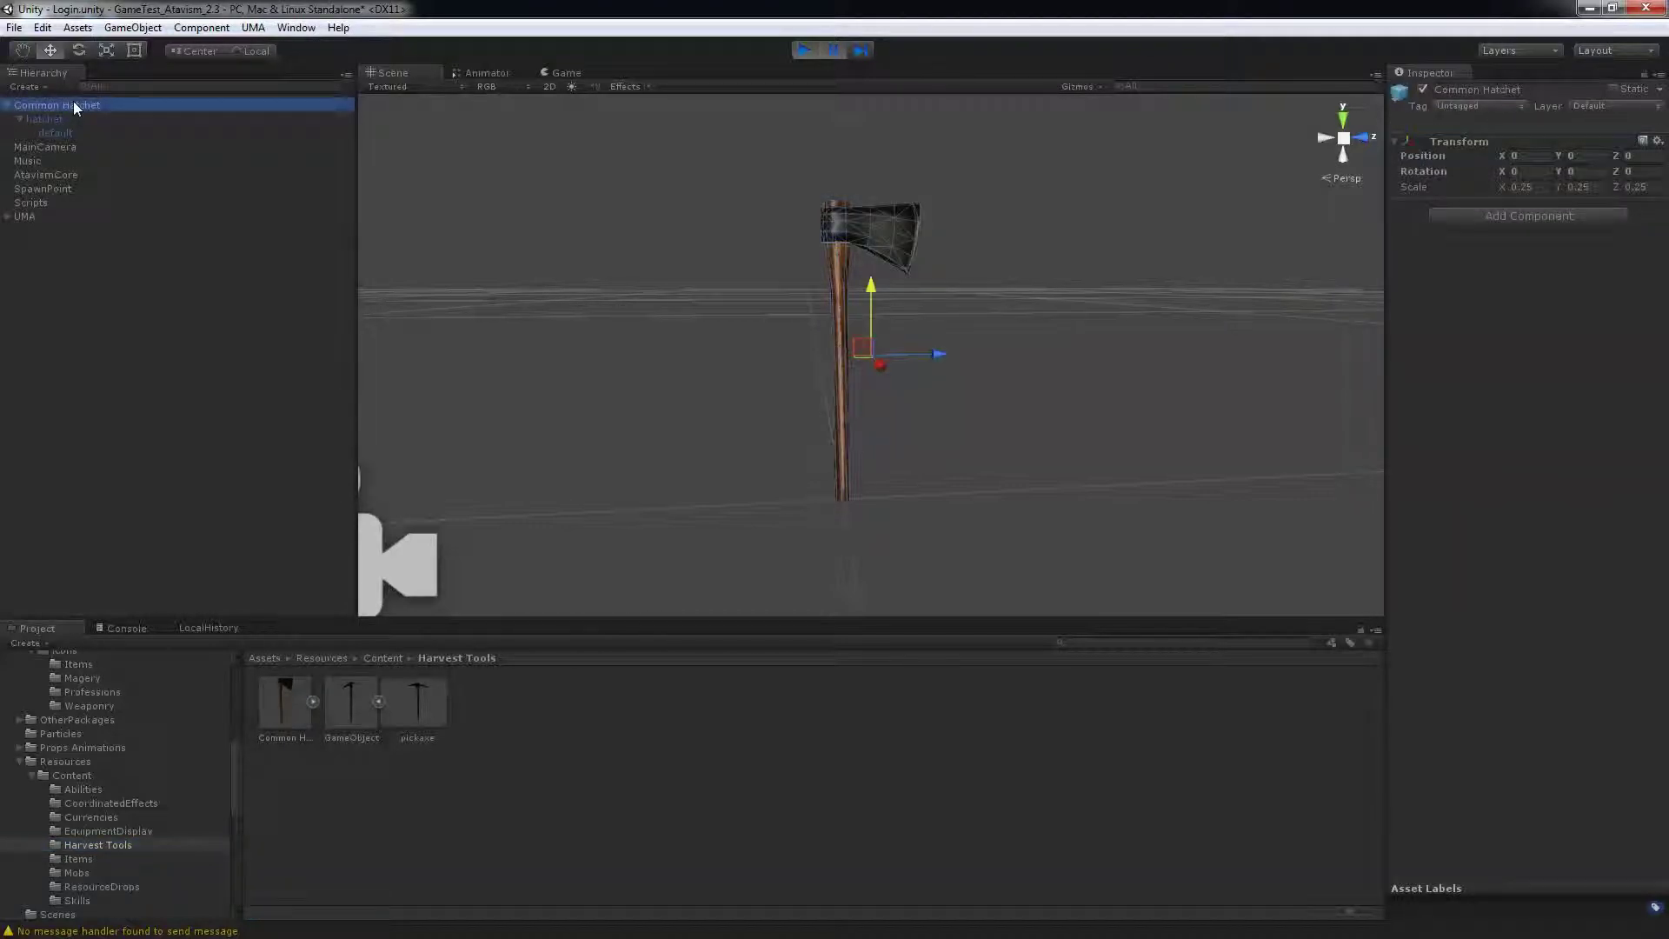
{"action": "key", "text": "Delete"}
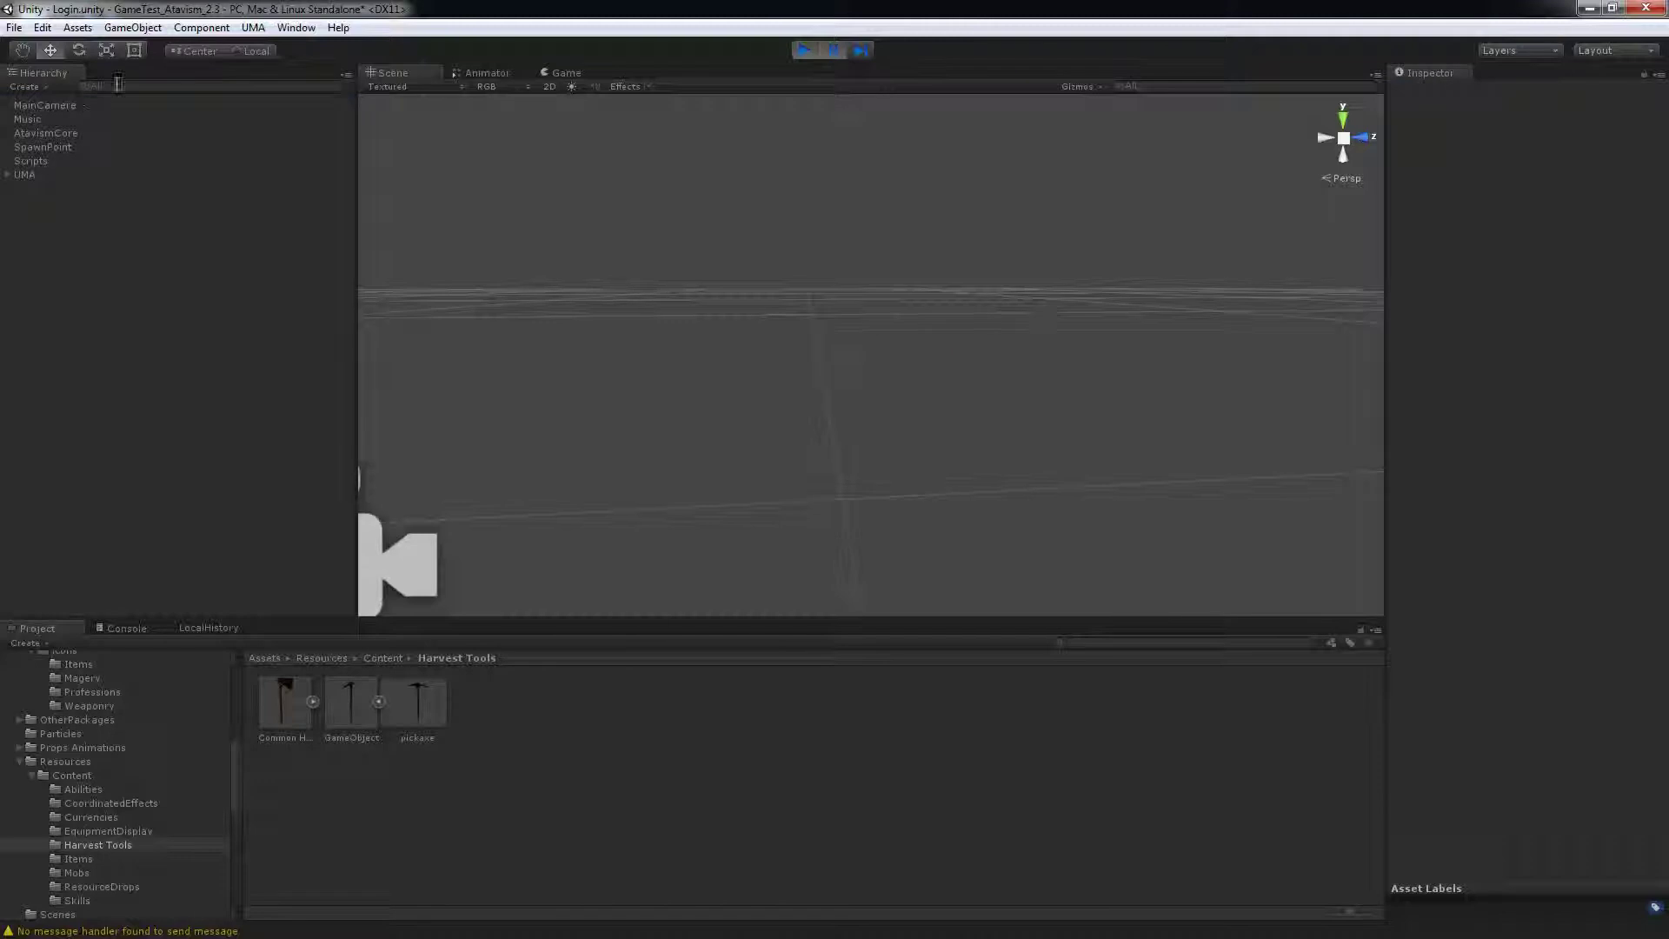
- Open the Atavism Online editor and start a new item under Items
{"action": "left_click", "coordinate": [253, 27]}
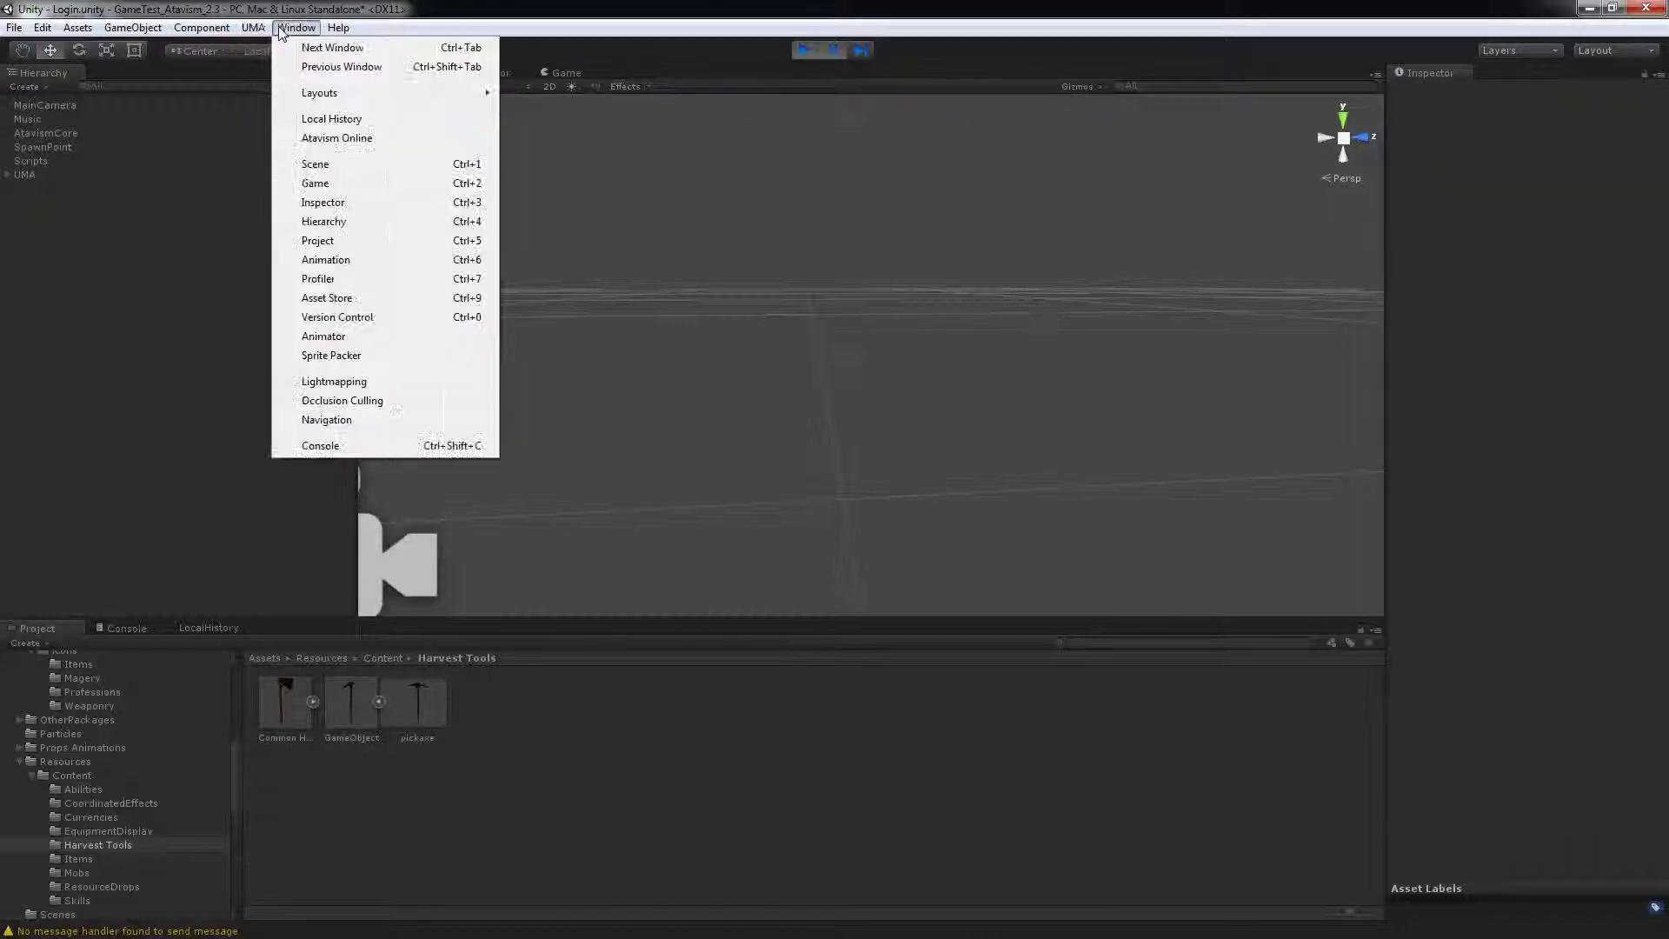
{"action": "left_click", "coordinate": [341, 141]}
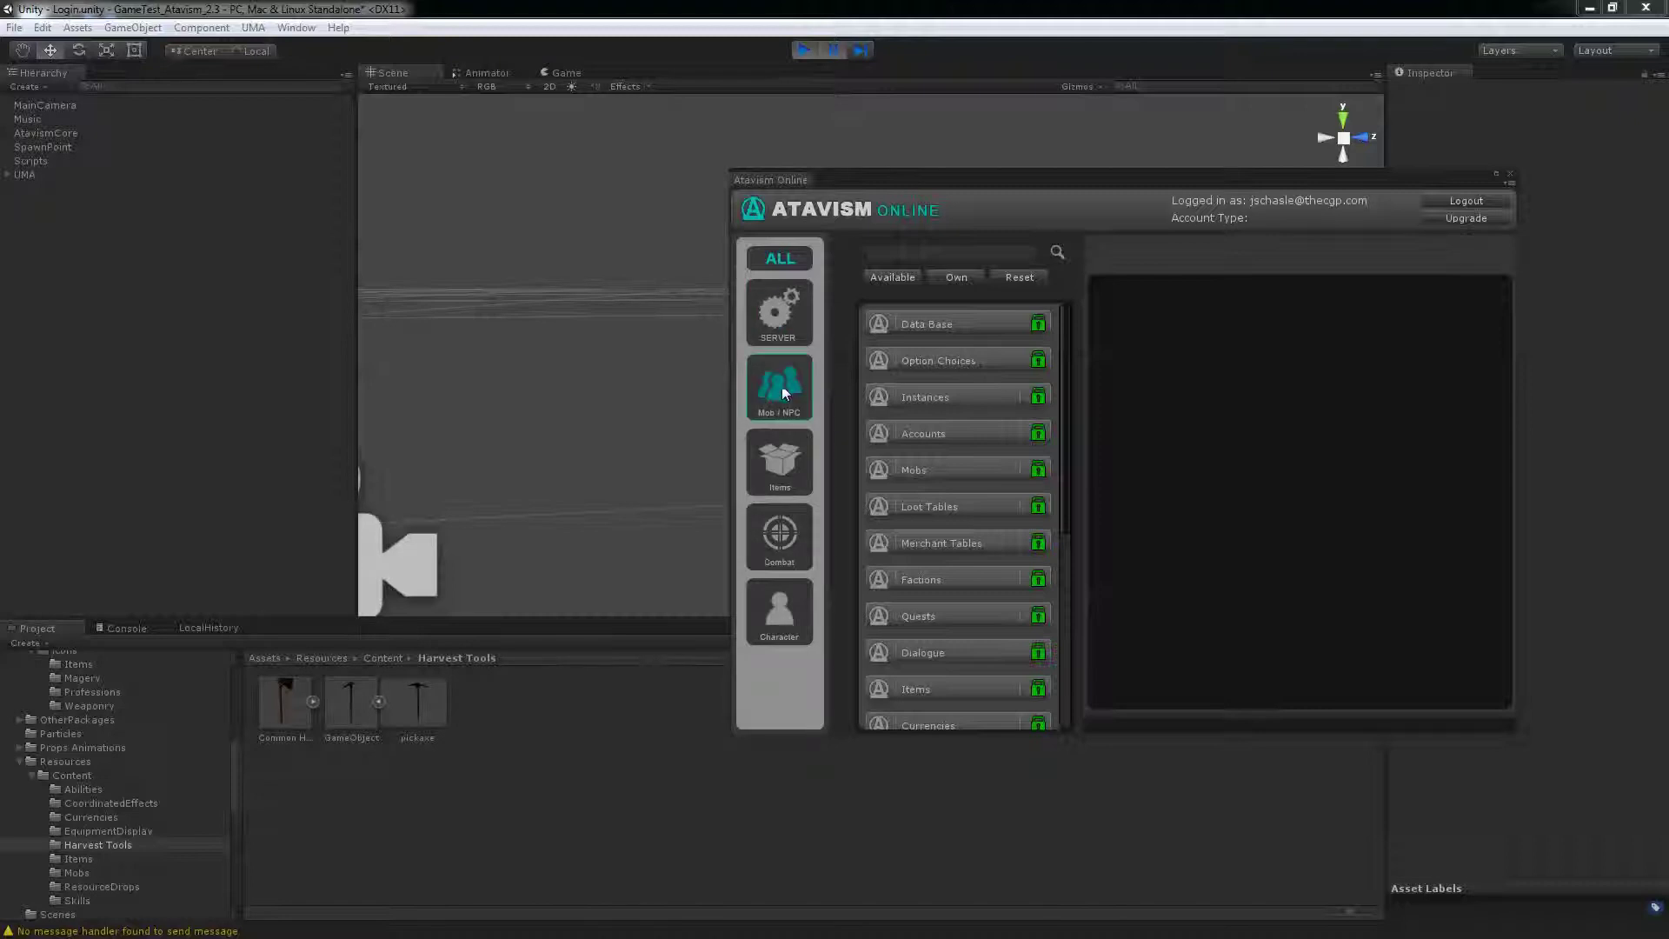
{"action": "left_click", "coordinate": [781, 467]}
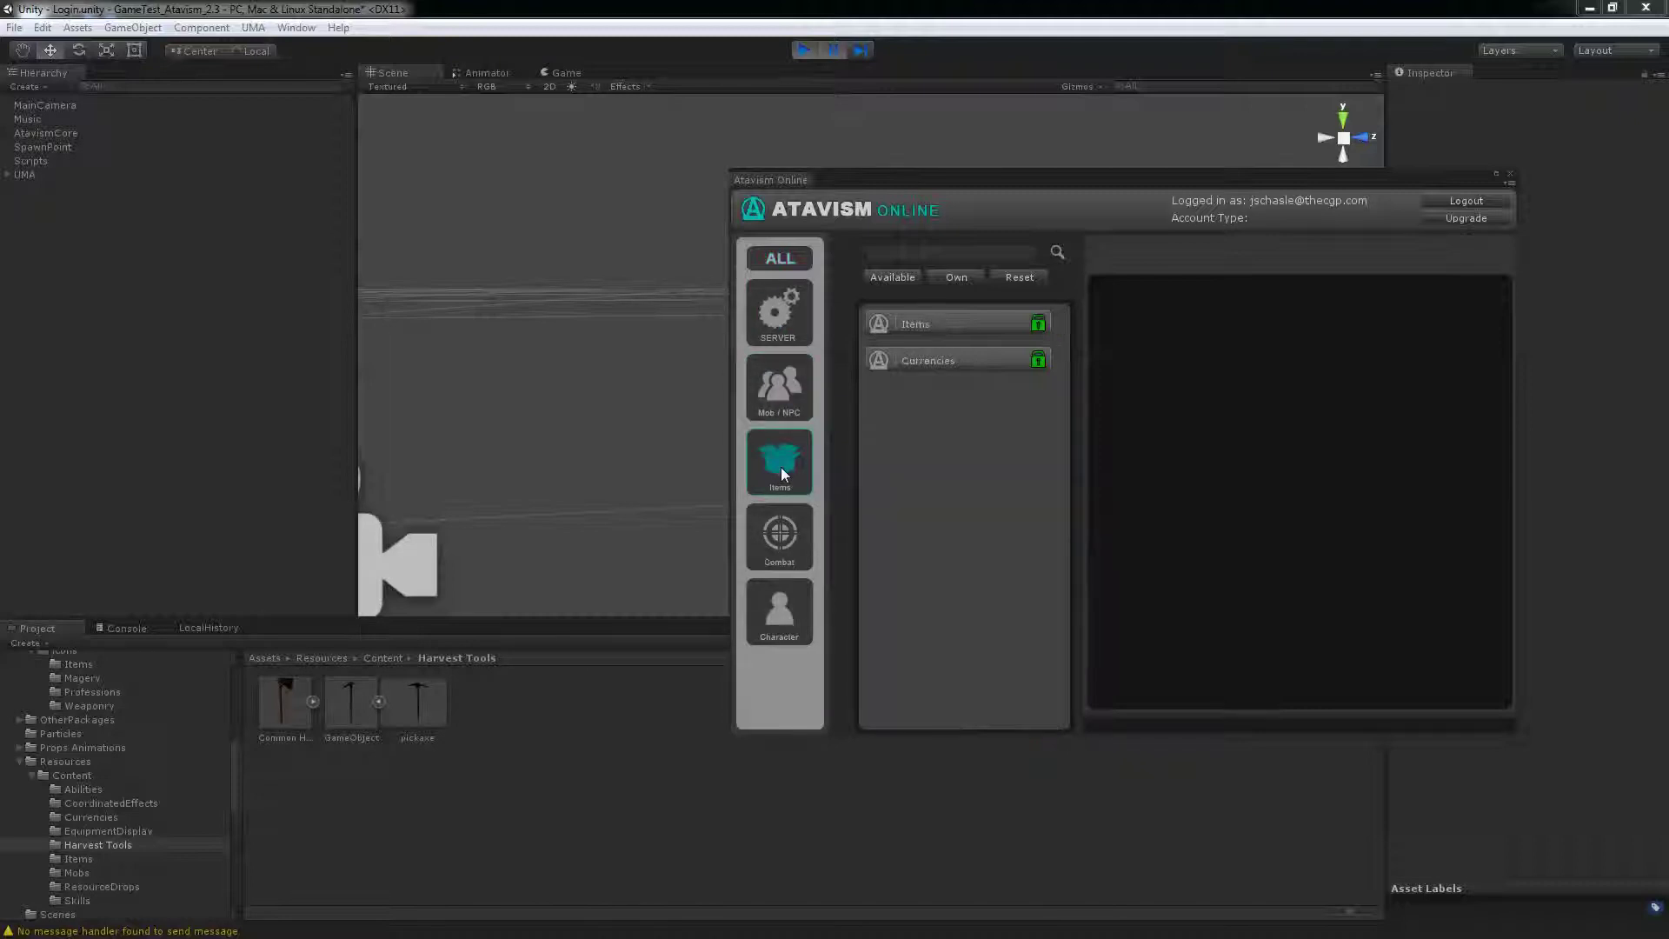
{"action": "left_click", "coordinate": [979, 325]}
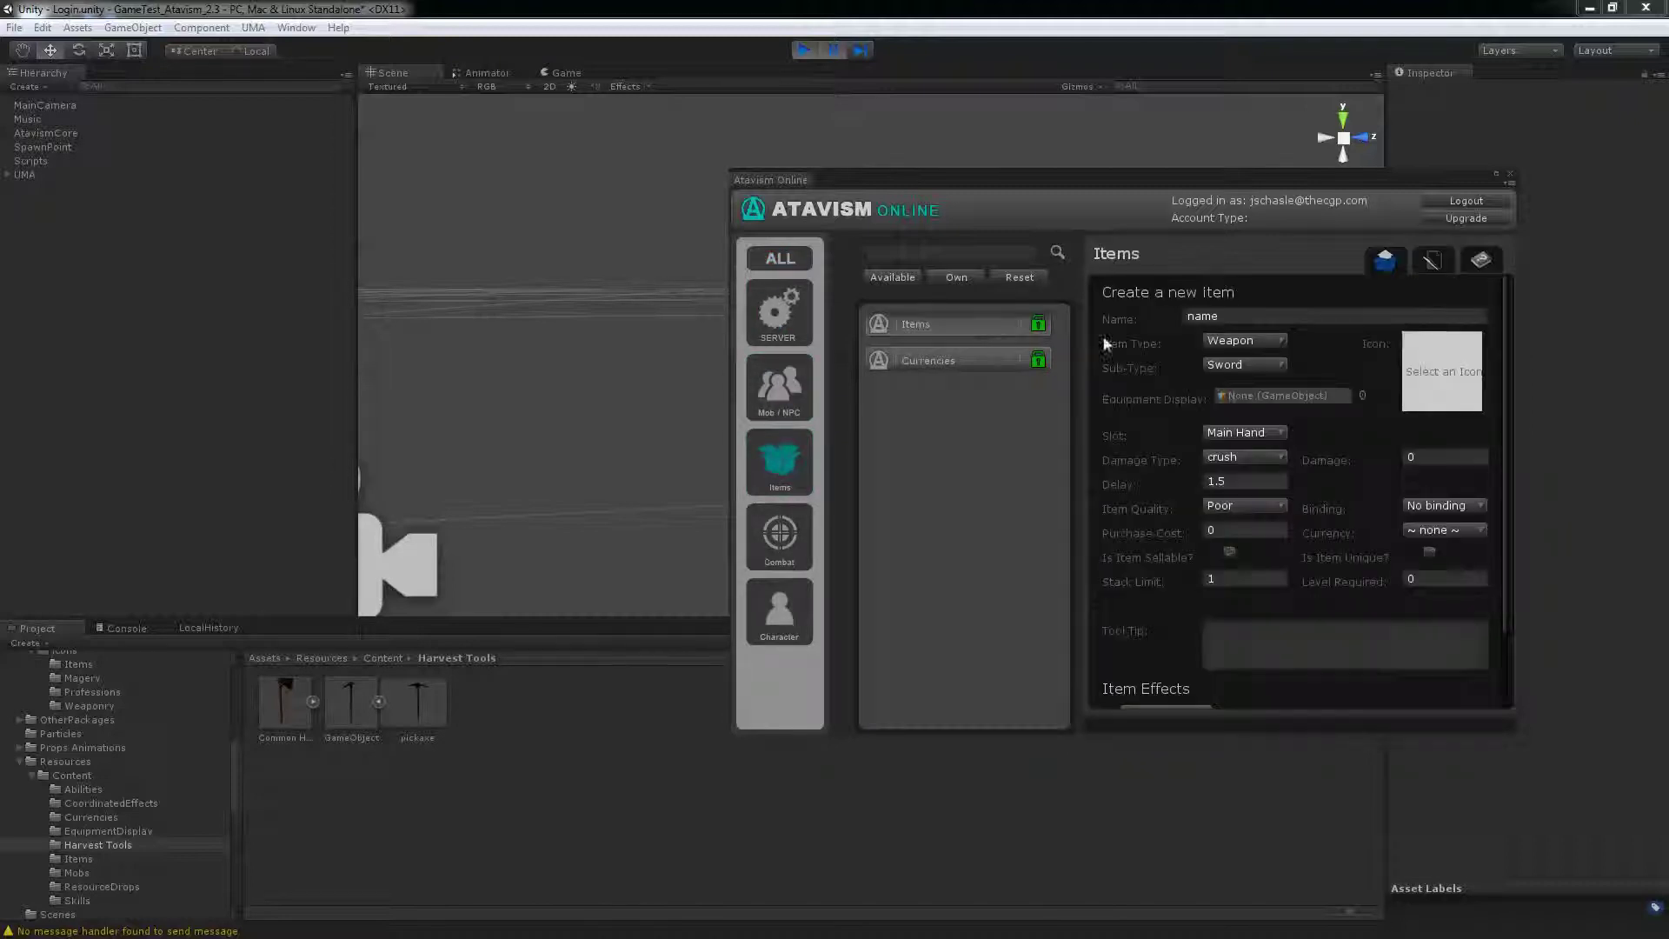
- Name the new item Common Hatchet and set its weapon sub-type to Axe
{"action": "left_click", "coordinate": [1328, 308]}
{"action": "type", "text": "Common Hatchet"}
{"action": "left_click", "coordinate": [1251, 376]}
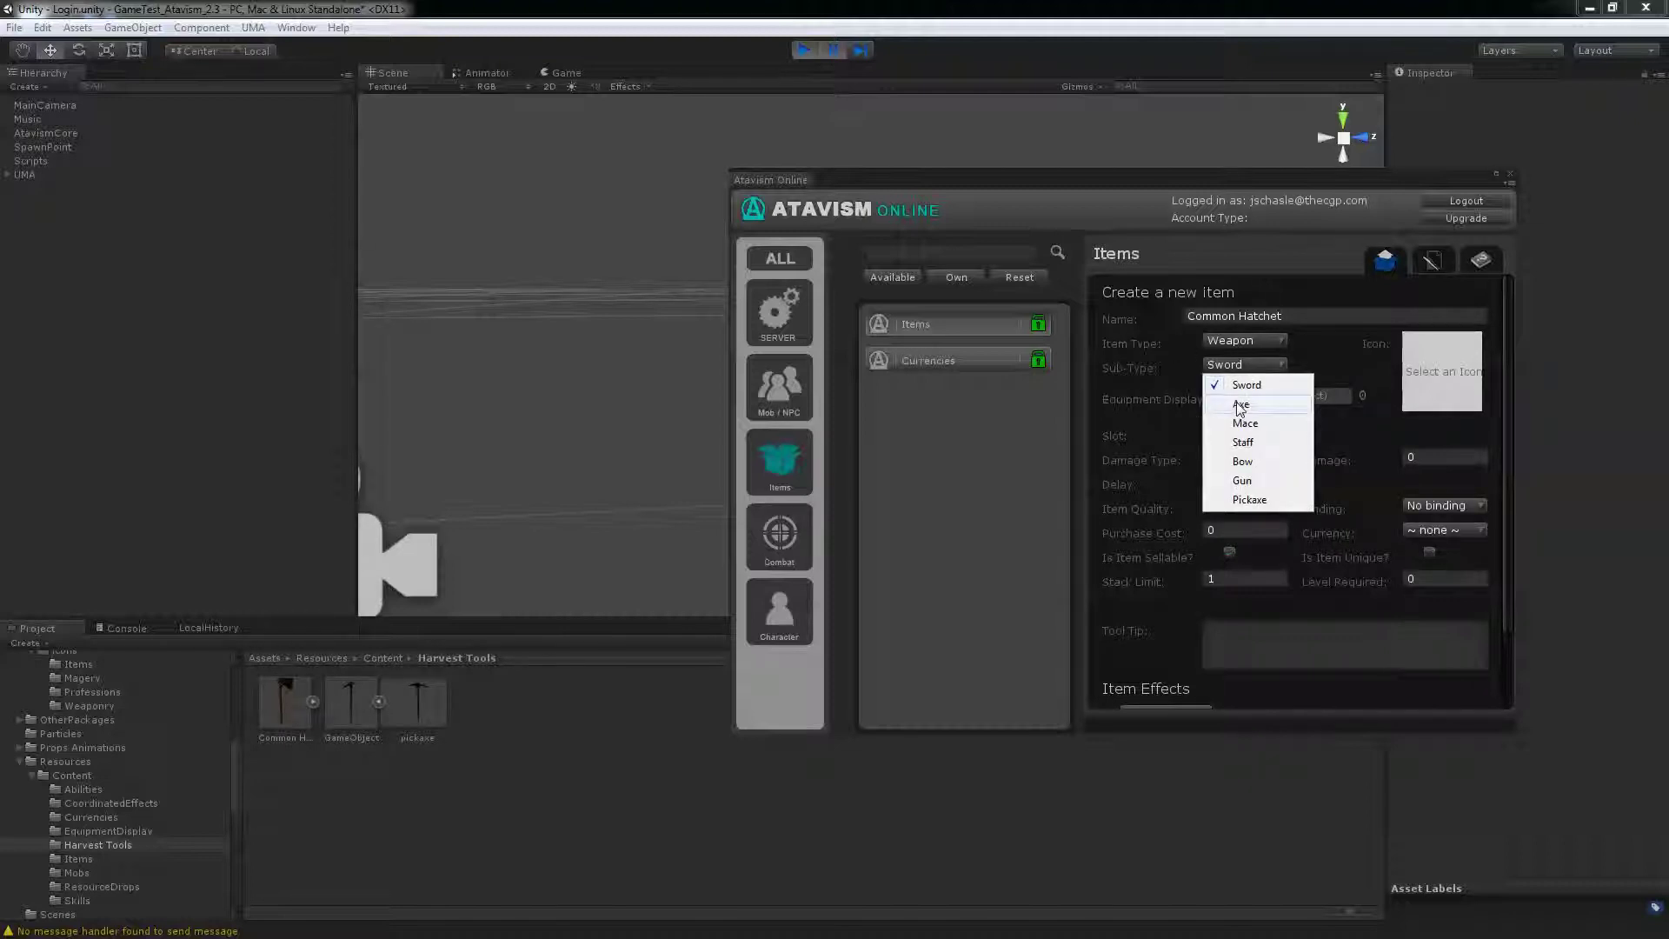
{"action": "left_click", "coordinate": [1242, 405]}
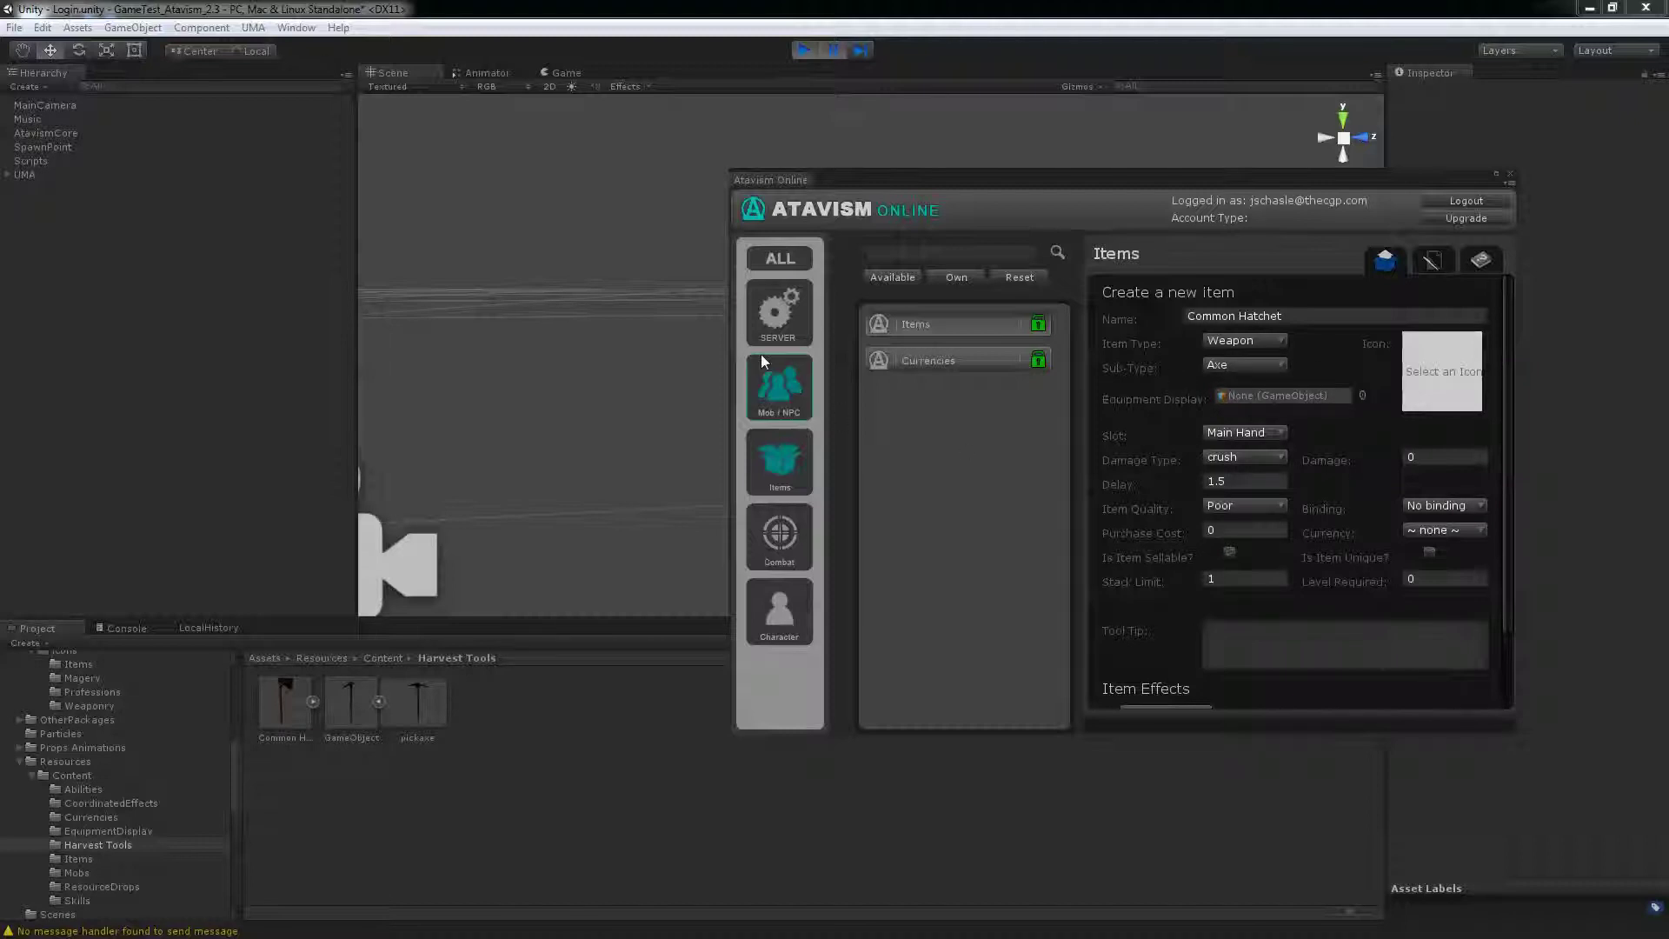
- Show the 2. Weapon Type choices in the Server Option Choices editor
{"action": "left_click", "coordinate": [776, 315]}
{"action": "left_click", "coordinate": [981, 369]}
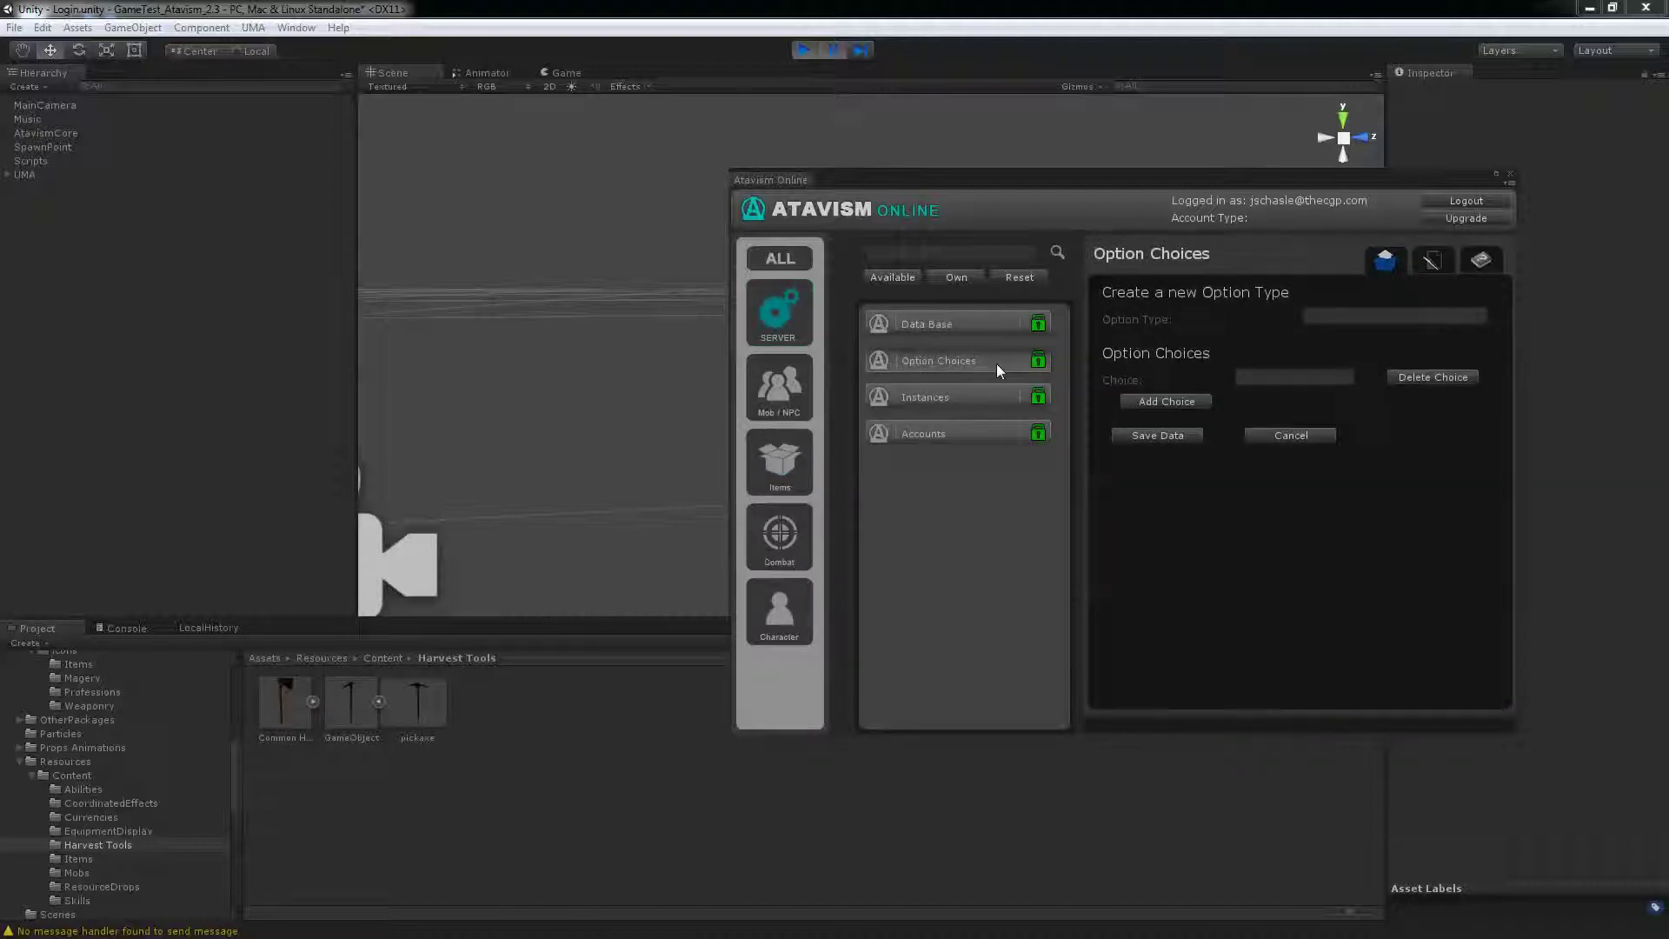
{"action": "left_click", "coordinate": [1428, 263]}
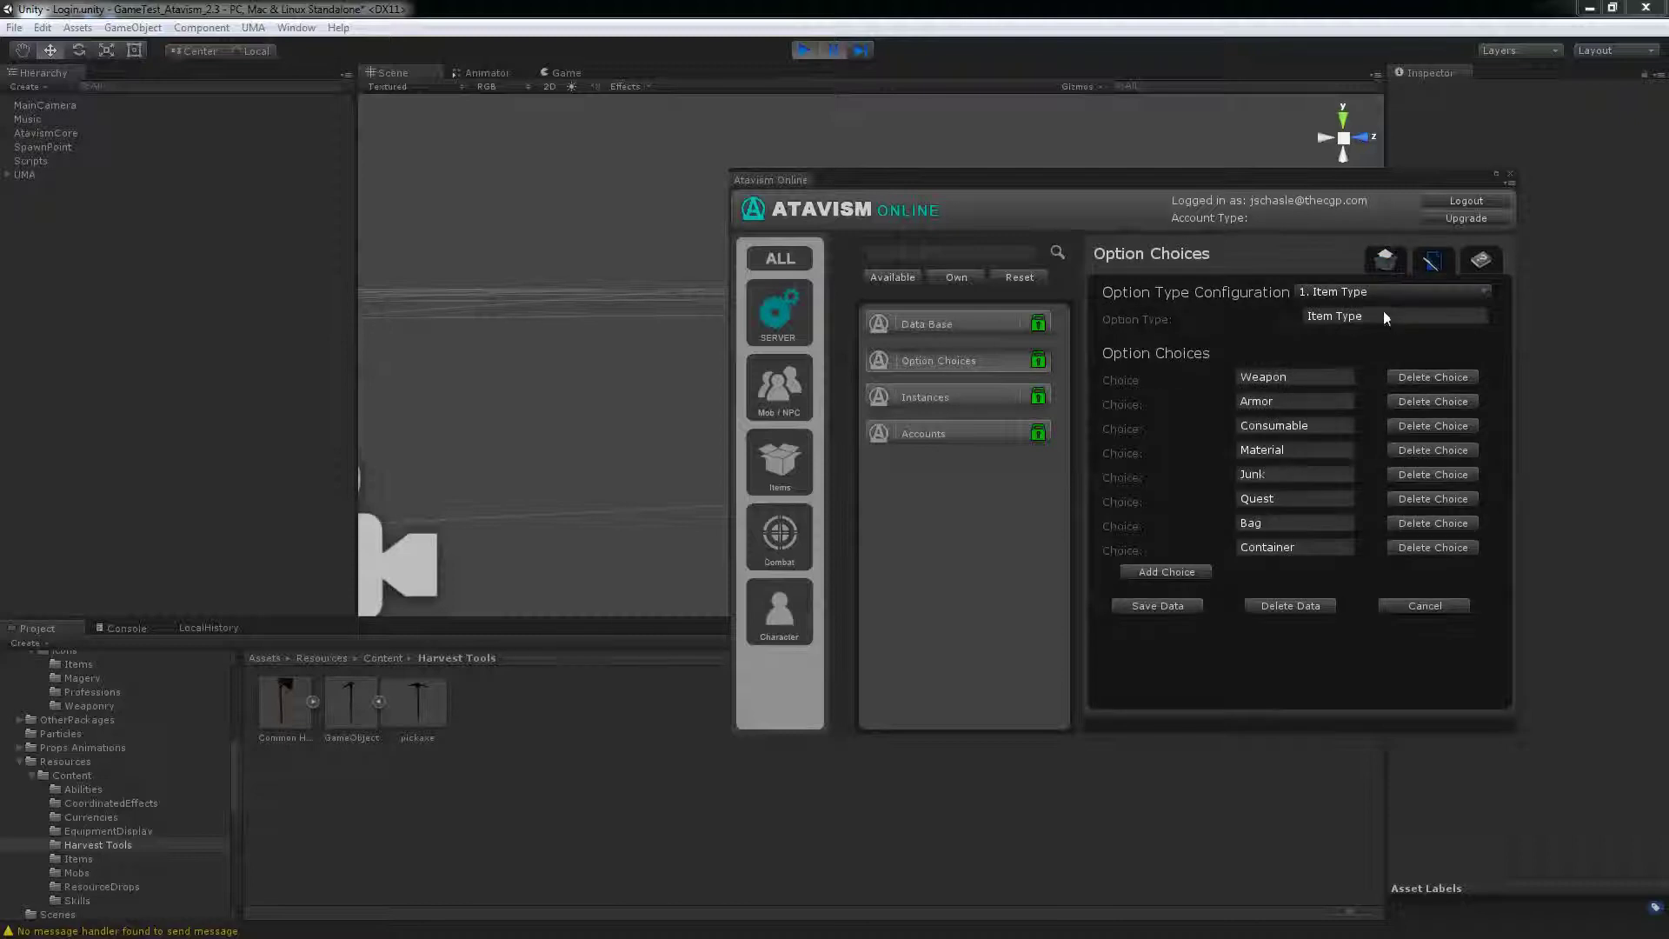
{"action": "left_click", "coordinate": [1378, 290]}
{"action": "left_click", "coordinate": [1370, 330]}
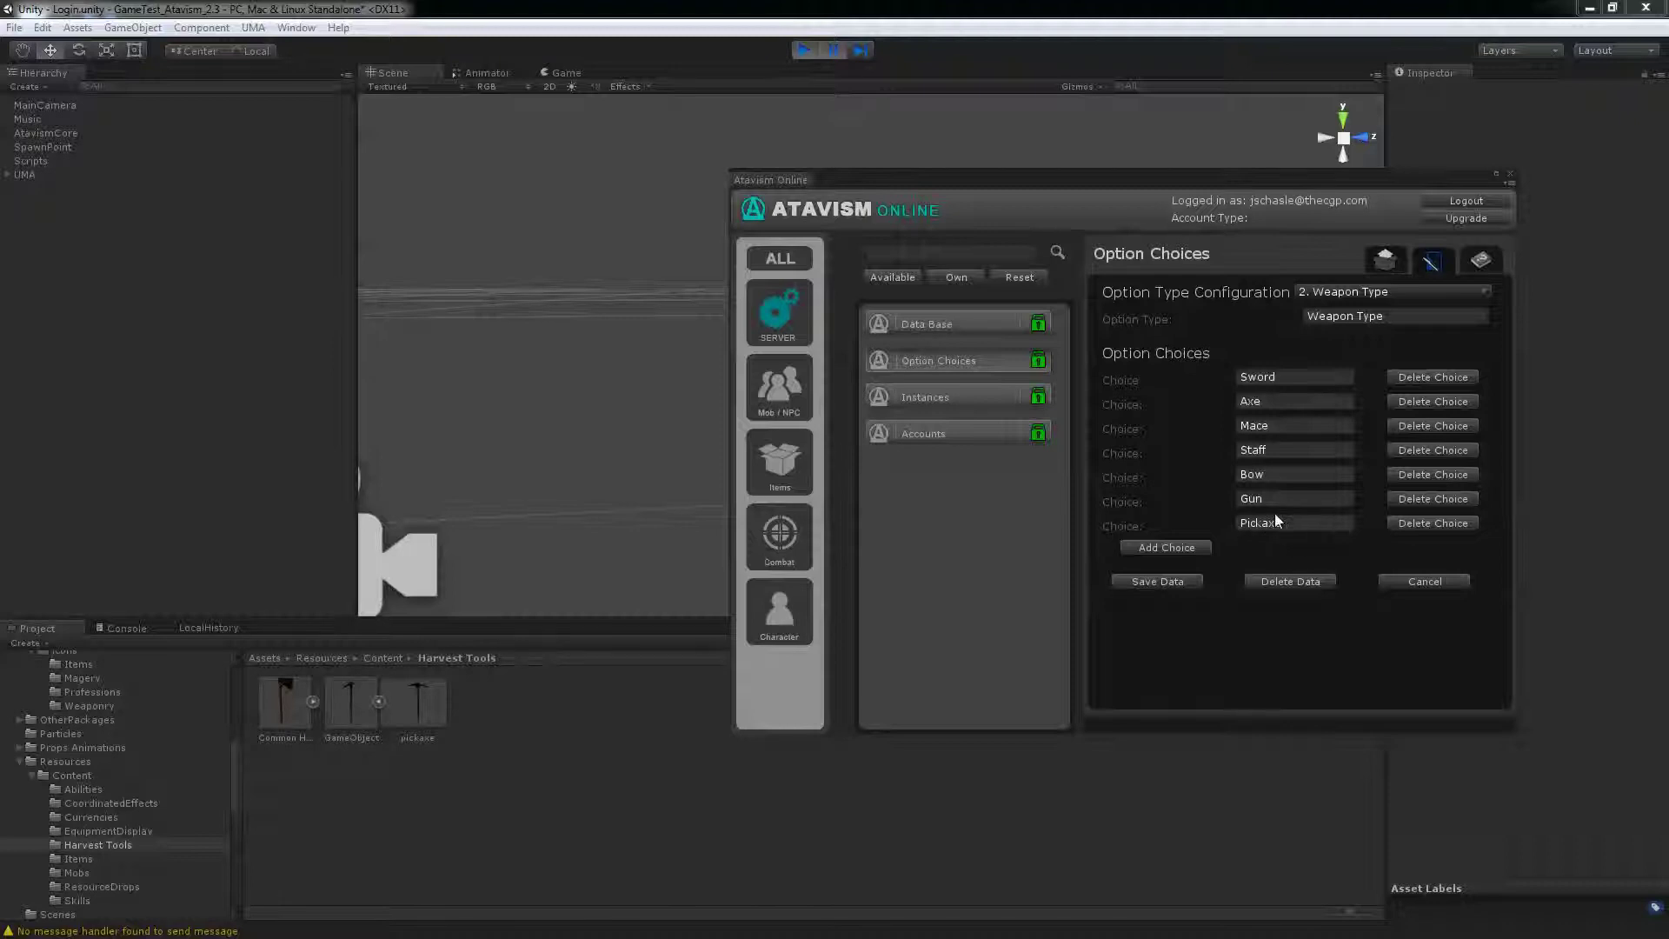
- Reopen the Common Hatchet item form under Items, then open the EquipmentDisplay folder
{"action": "left_click", "coordinate": [785, 450]}
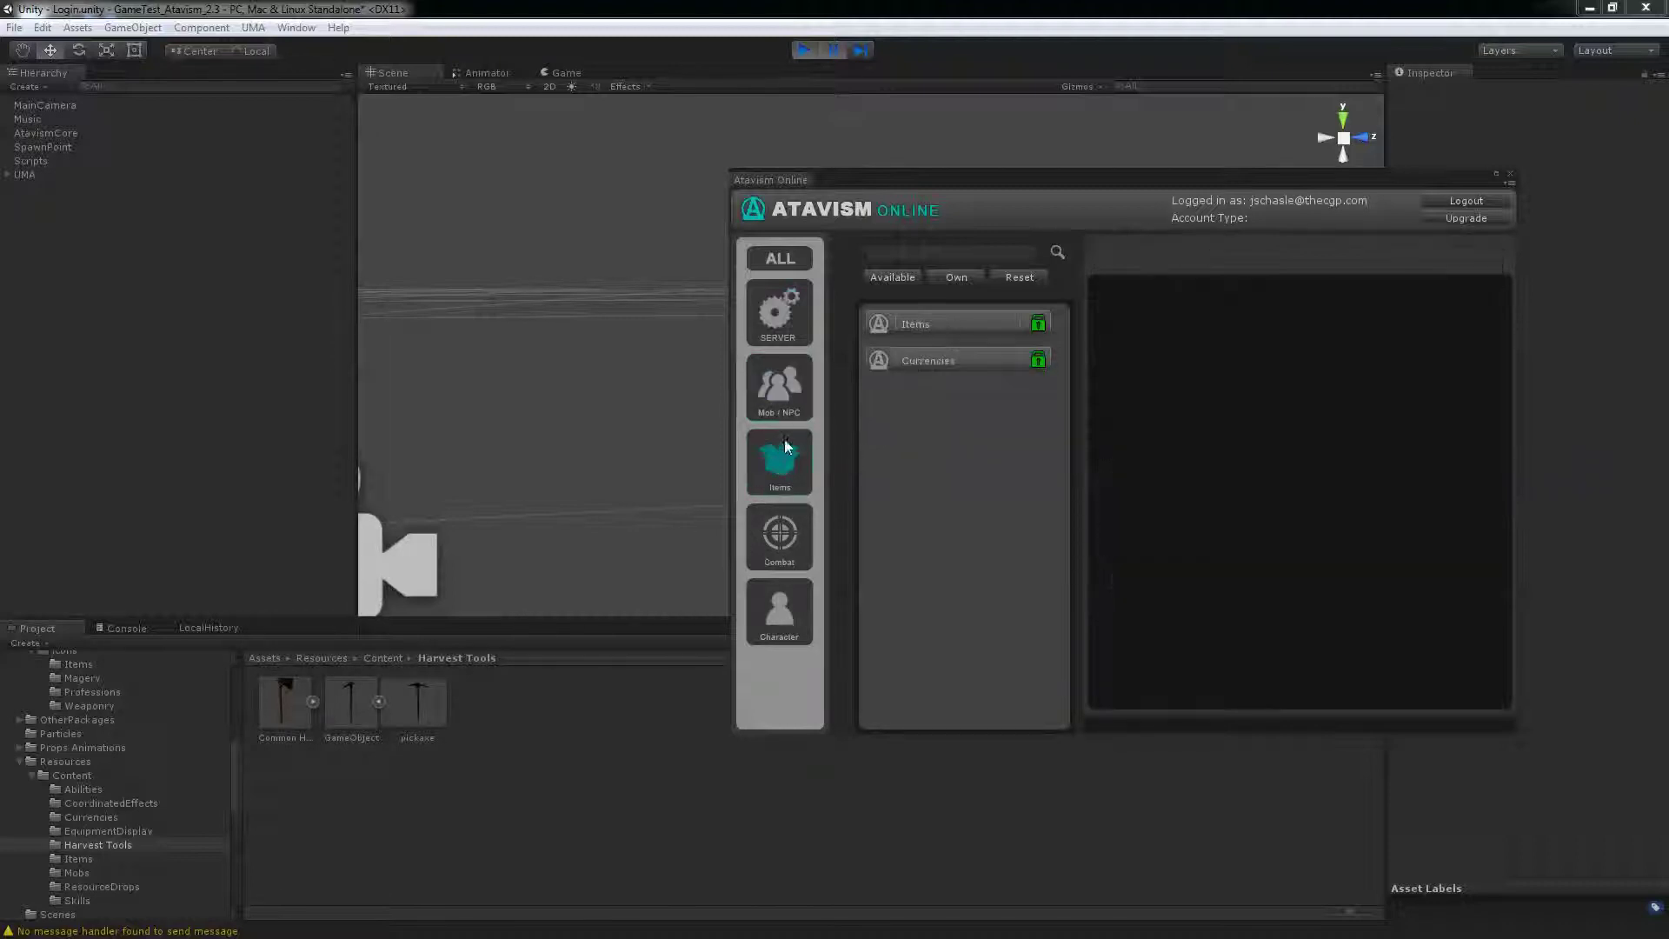
{"action": "left_click", "coordinate": [958, 323]}
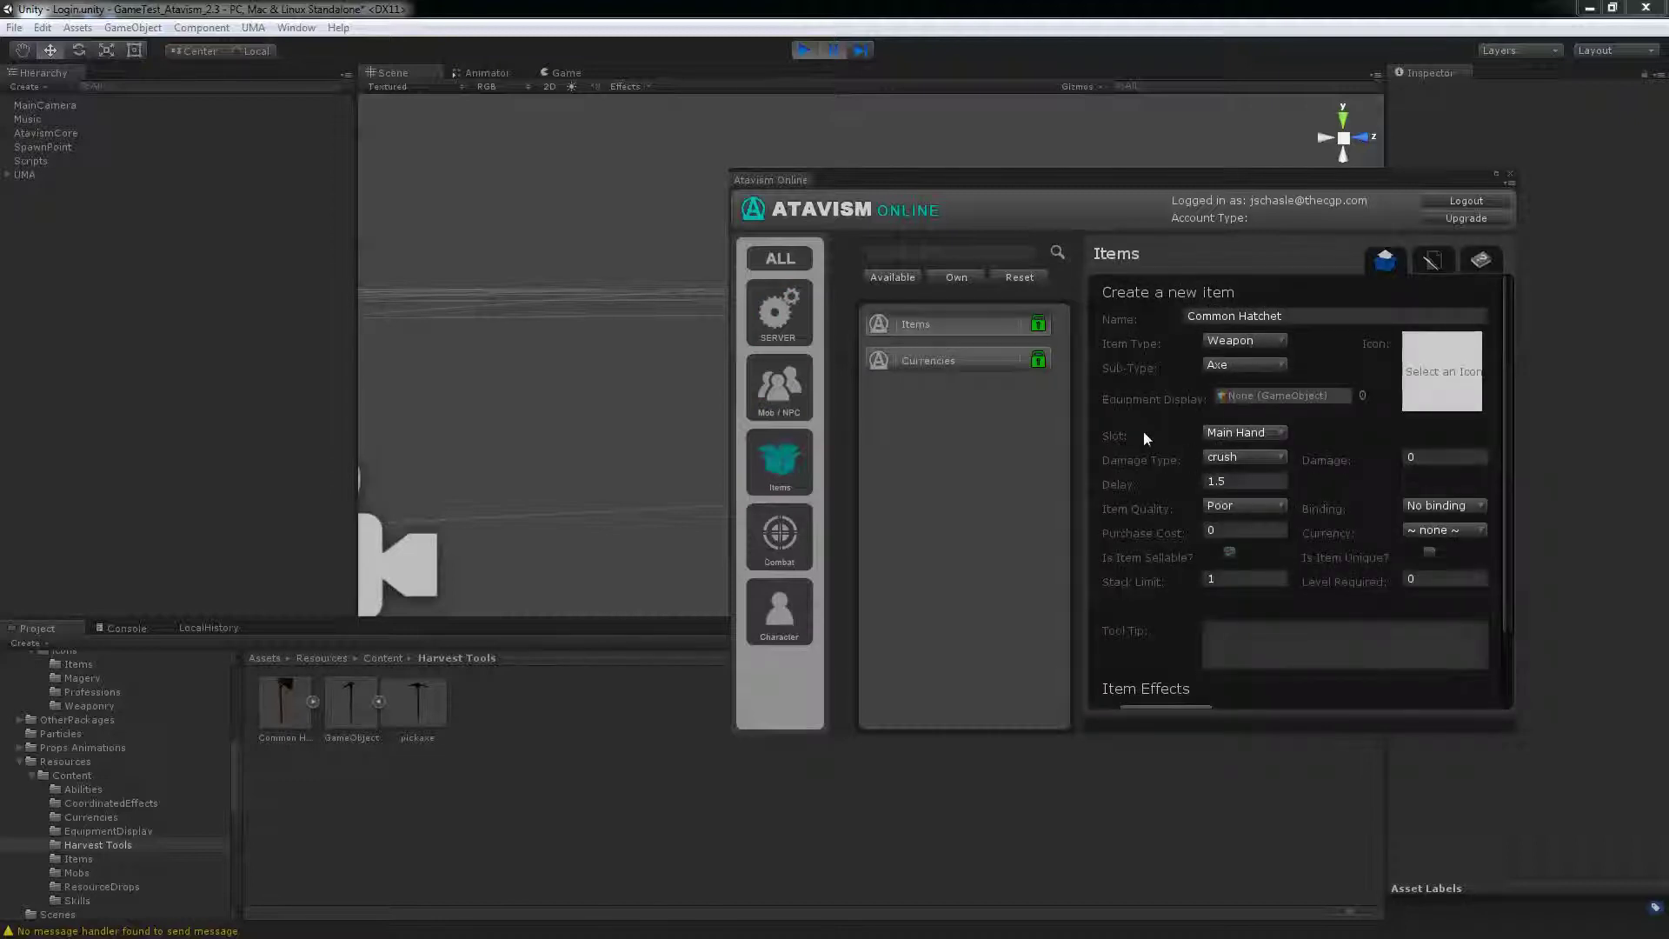
{"action": "scroll", "coordinate": [1139, 432], "scroll_direction": "down", "scroll_amount": 3}
{"action": "scroll", "coordinate": [1140, 425], "scroll_direction": "up", "scroll_amount": 3}
{"action": "left_click", "coordinate": [107, 831]}
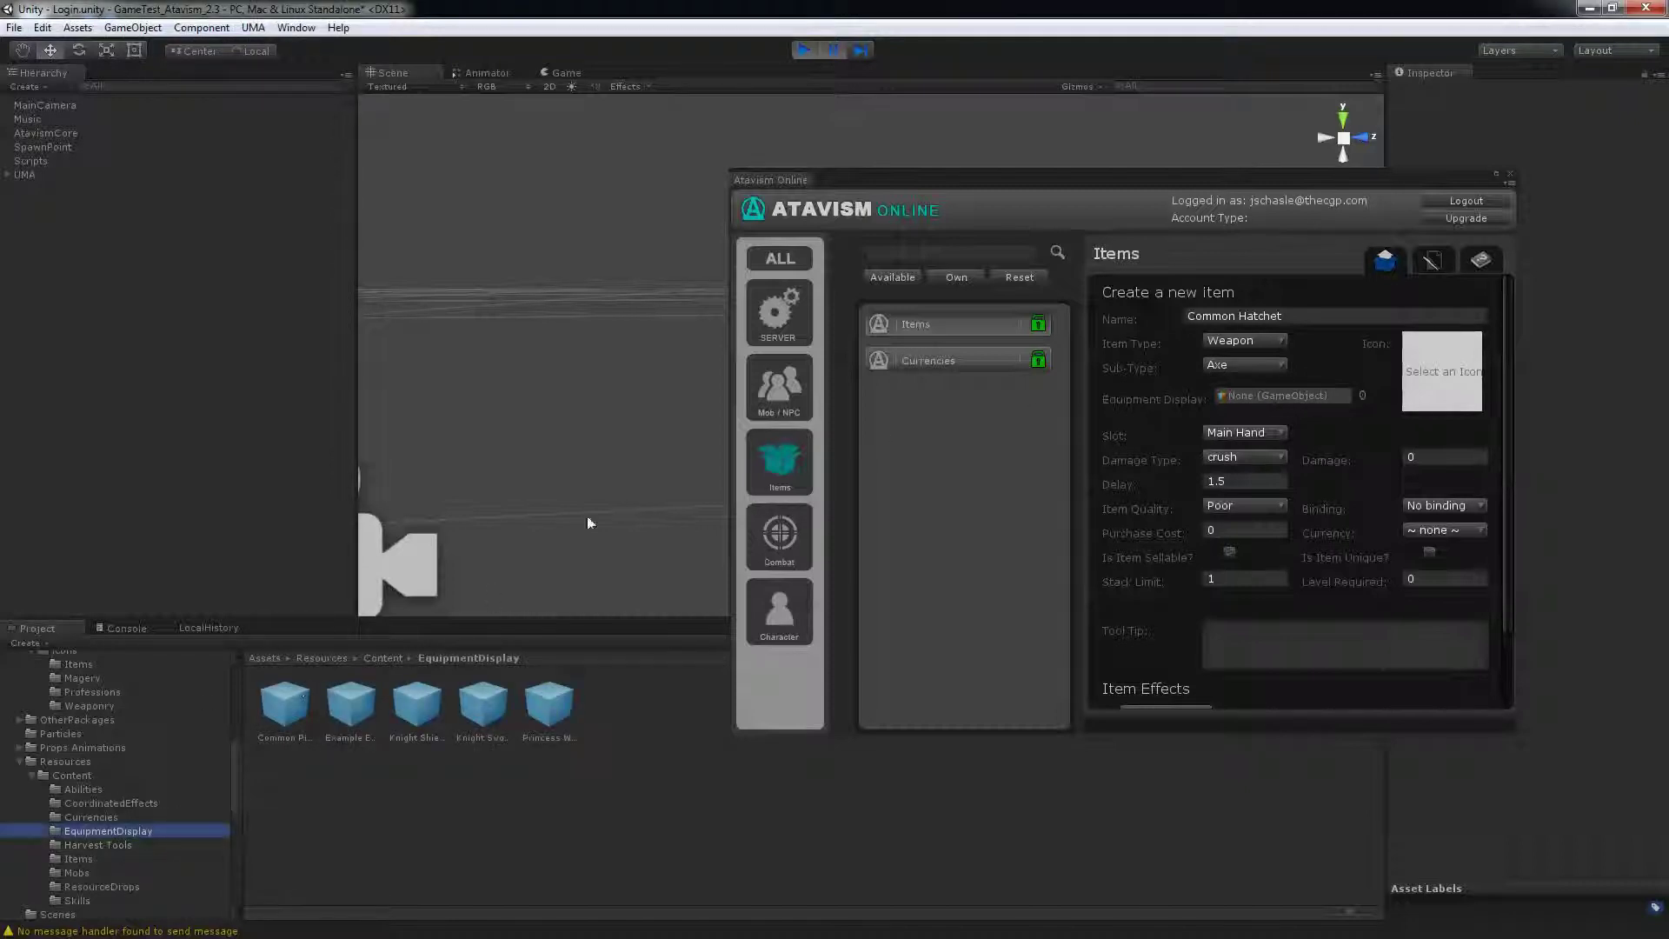
- Duplicate Example EquipmentDisplay with Ctrl+D and rename the copy Common Hatchet
{"action": "left_click", "coordinate": [336, 715]}
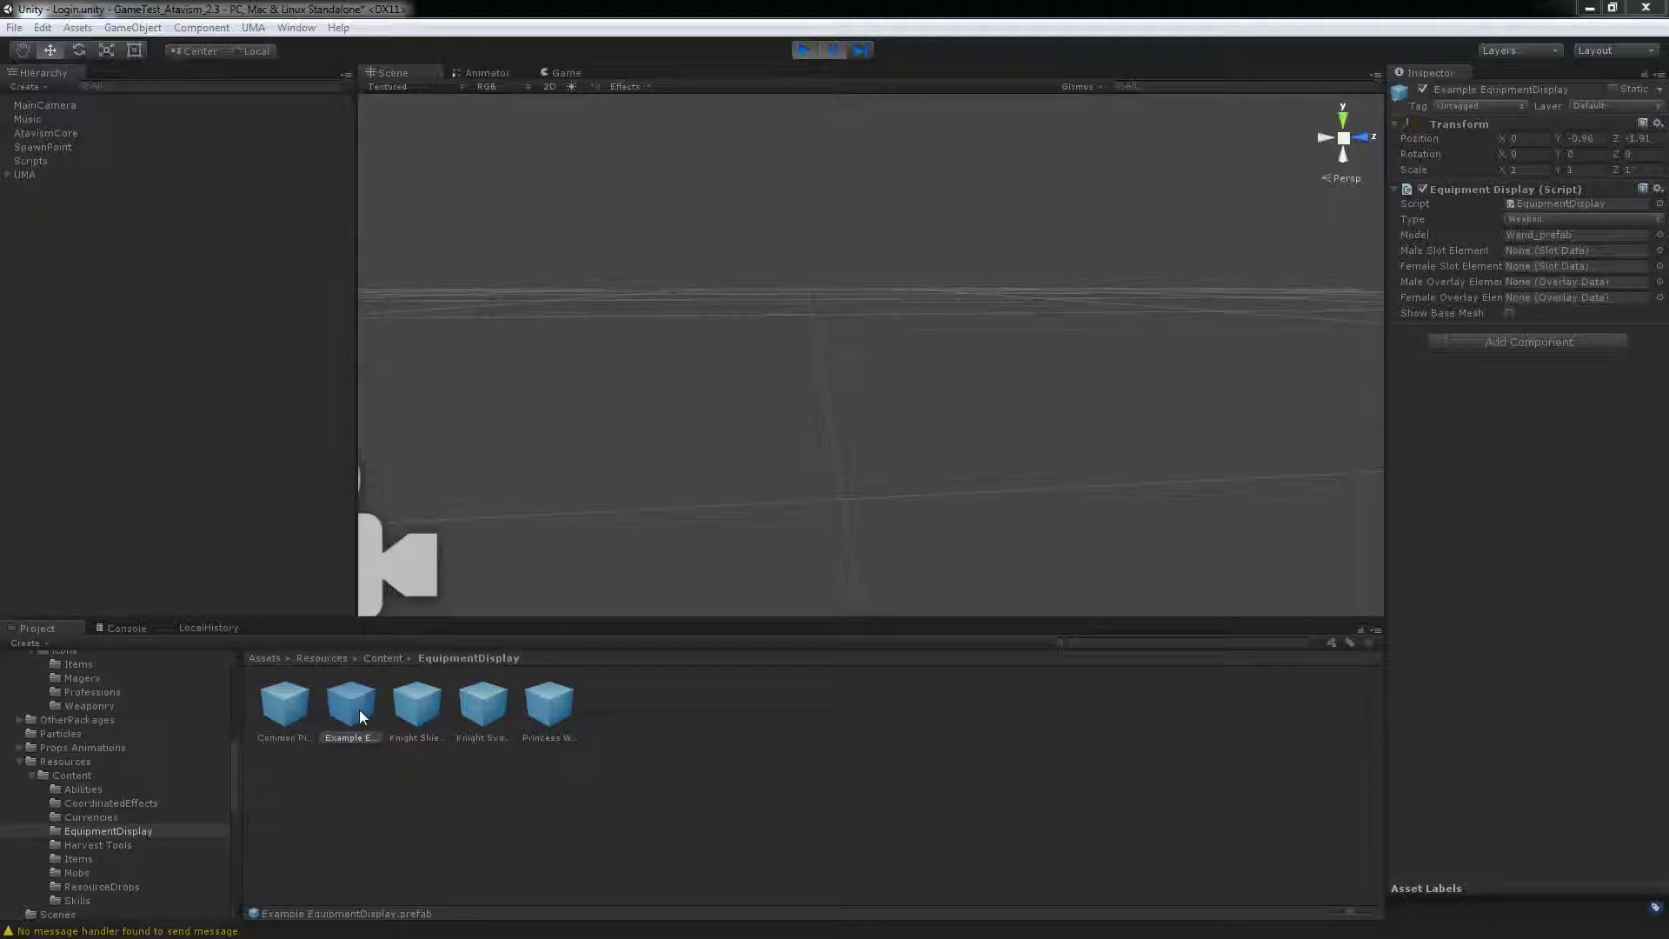
{"action": "left_click", "coordinate": [362, 716]}
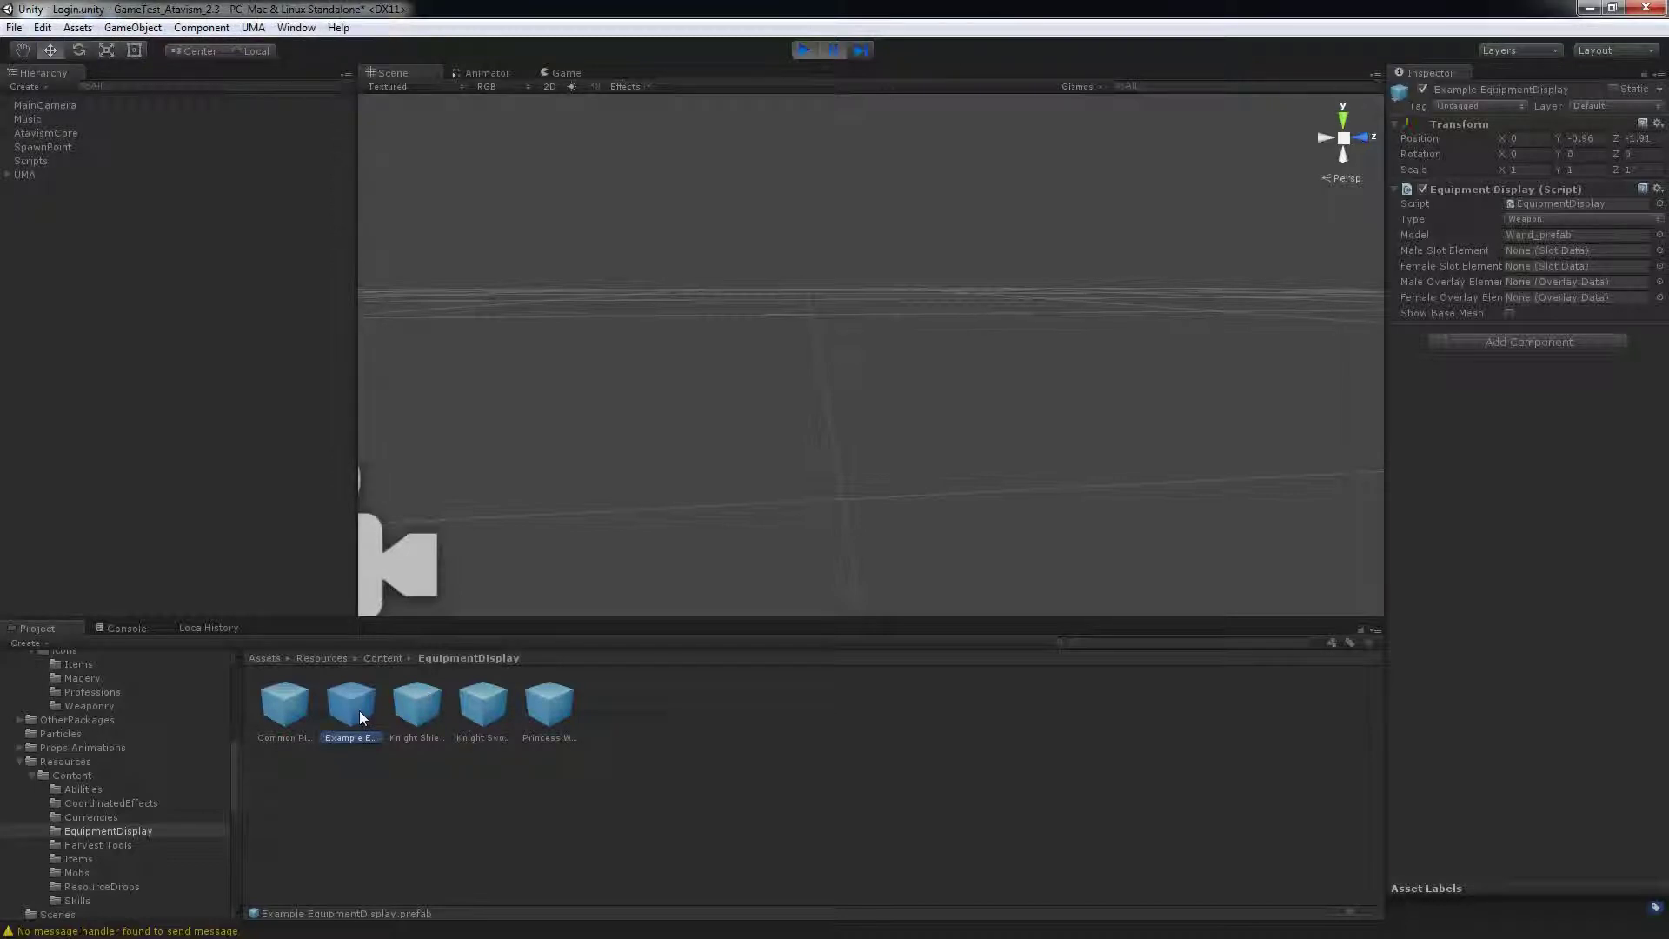
{"action": "key", "text": "ctrl+d"}
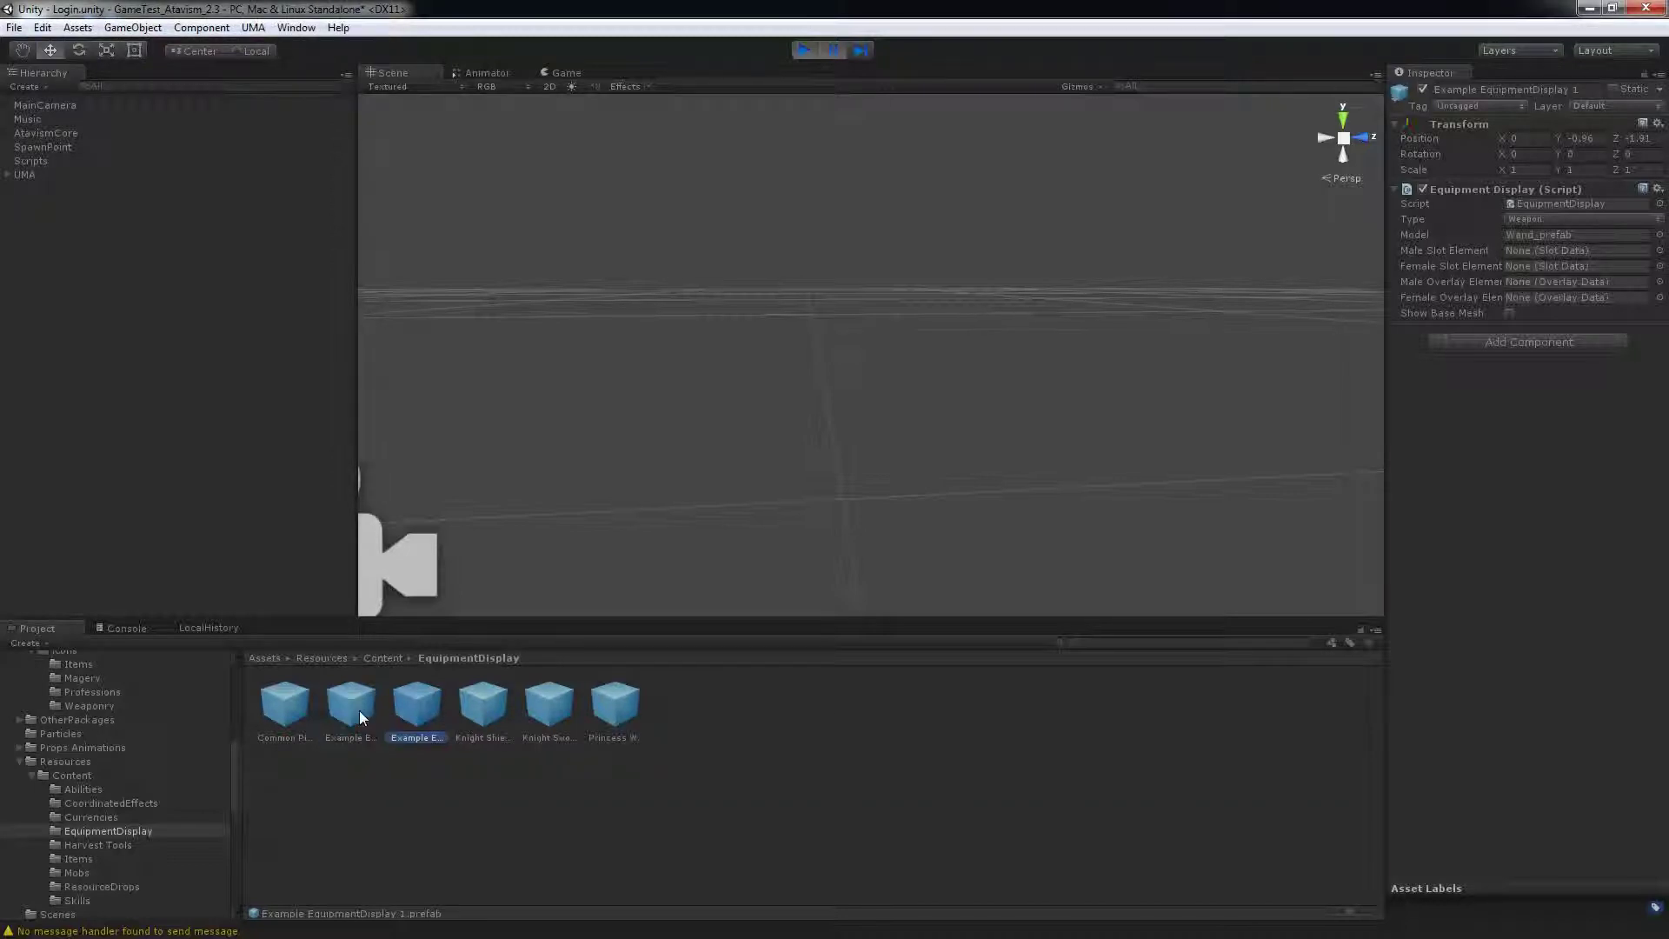
{"action": "right_click", "coordinate": [415, 744]}
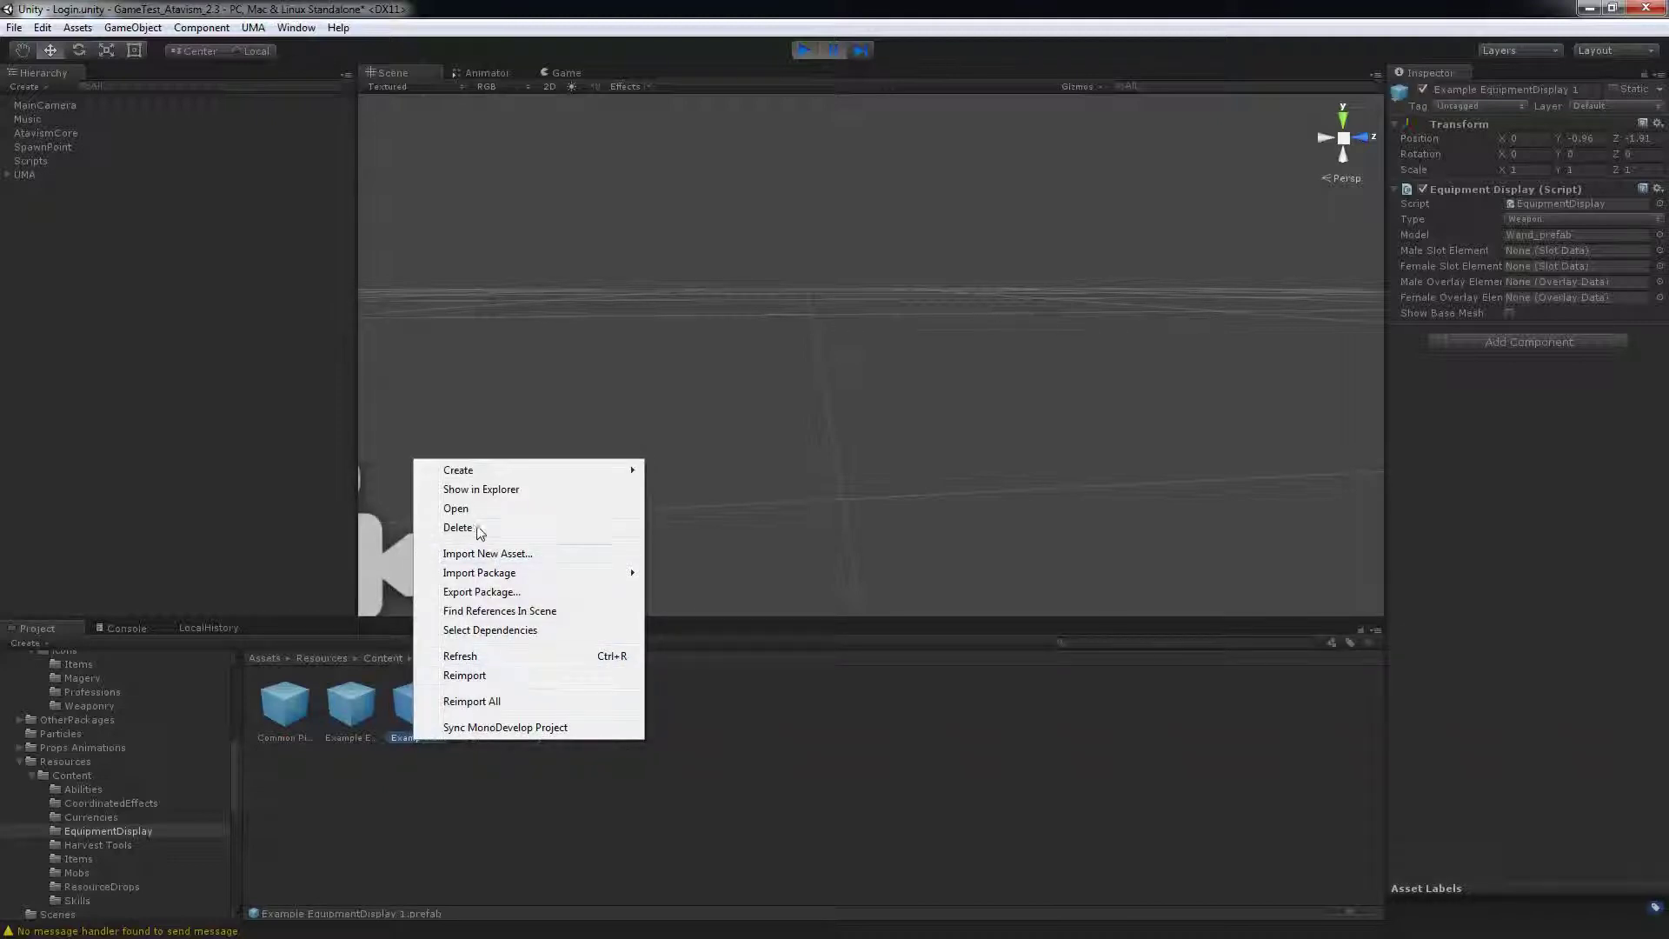
{"action": "left_click", "coordinate": [395, 739]}
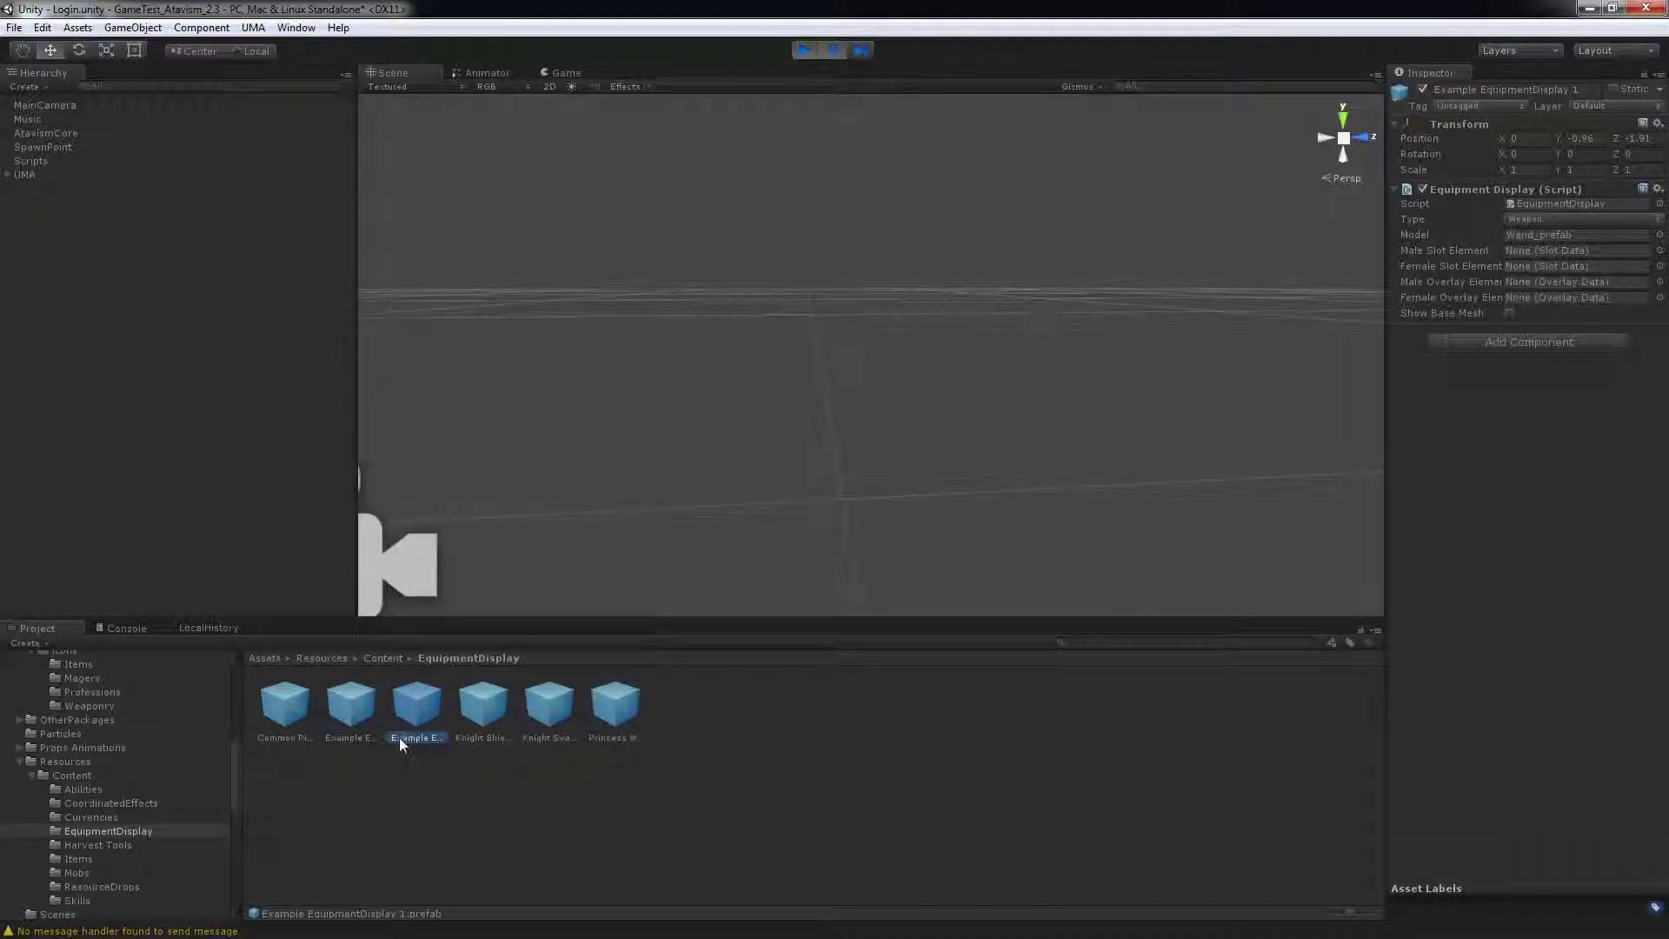
{"action": "left_click", "coordinate": [400, 737]}
{"action": "type", "text": "Common Hatche"}
{"action": "type", "text": "t"}
{"action": "key", "text": "Return"}
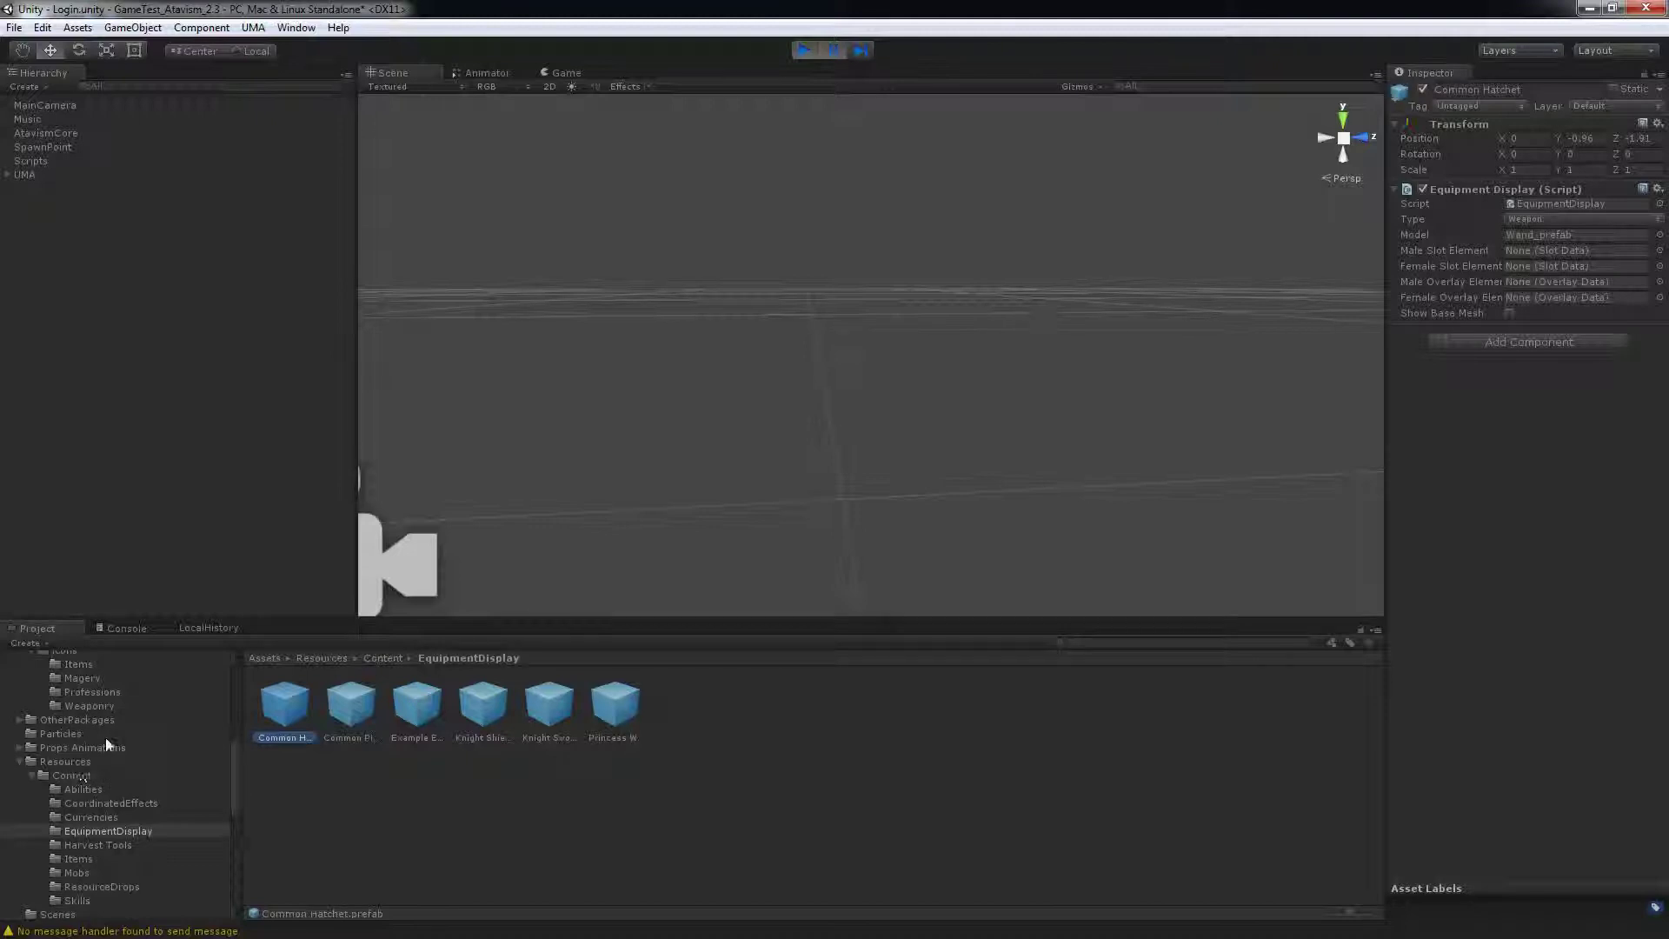
- Put the Harvest Tools Common Hatchet prefab in the Equipment Display Model field, replacing Wand_prefab
{"action": "mouse_move", "coordinate": [234, 811]}
{"action": "left_mouse_down"}
{"action": "mouse_move", "coordinate": [241, 771]}
{"action": "mouse_move", "coordinate": [238, 795]}
{"action": "left_mouse_up"}
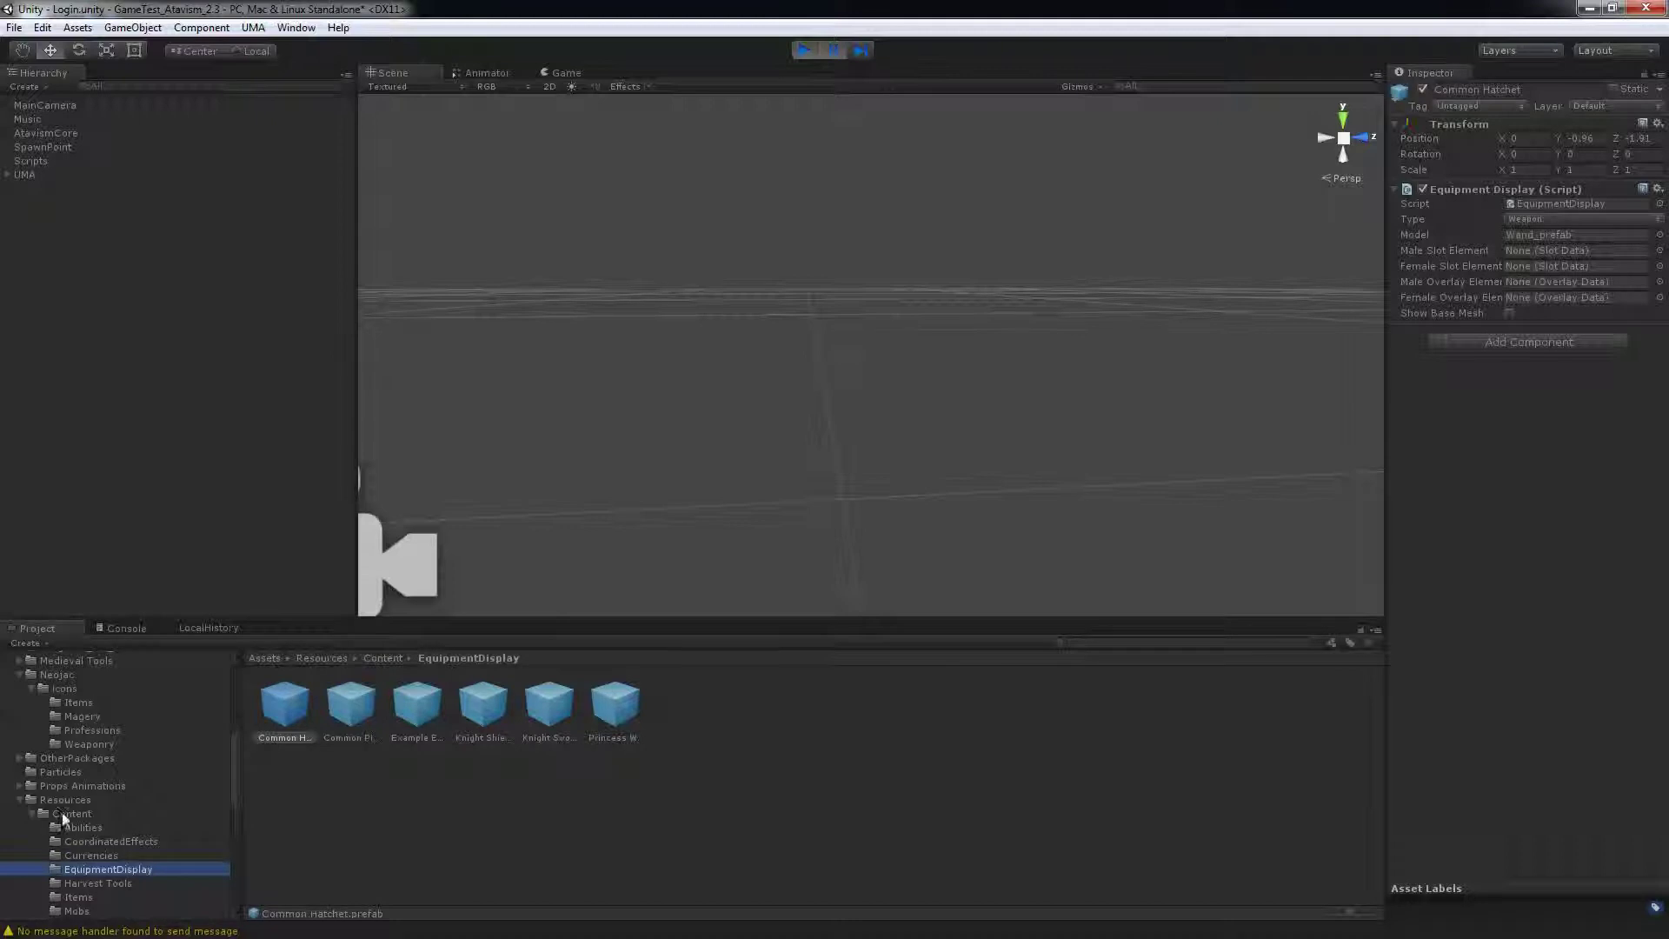
{"action": "left_click", "coordinate": [76, 884]}
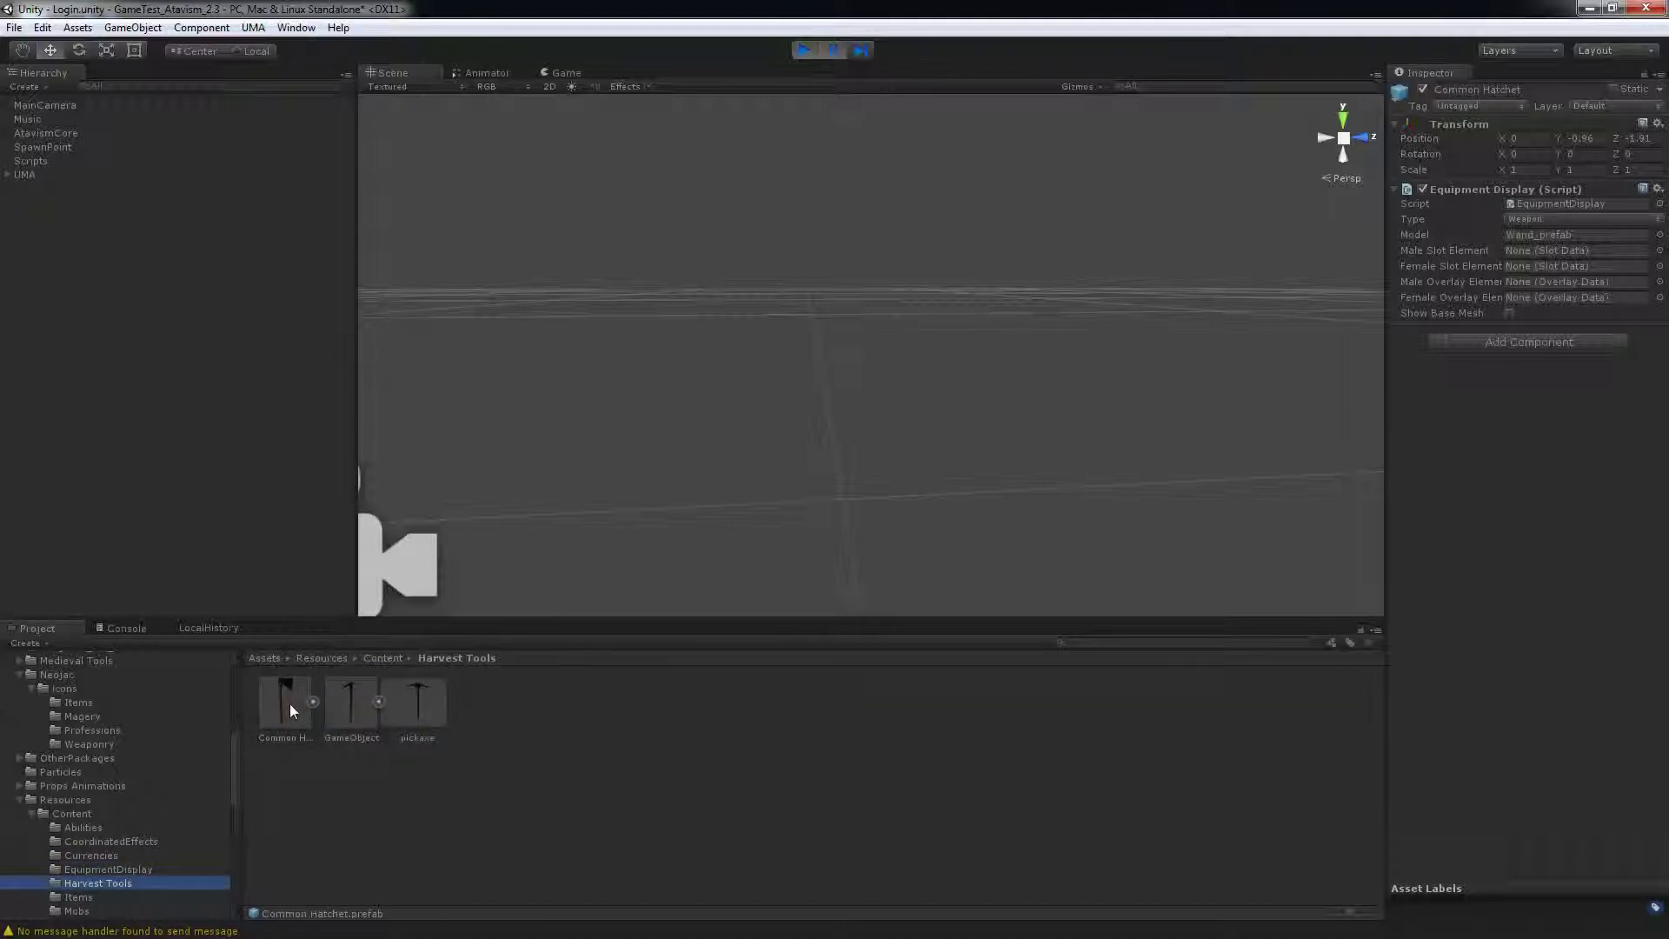
{"action": "mouse_move", "coordinate": [290, 705]}
{"action": "left_mouse_down"}
{"action": "mouse_move", "coordinate": [1296, 458]}
{"action": "mouse_move", "coordinate": [1523, 250]}
{"action": "mouse_move", "coordinate": [1568, 237]}
{"action": "left_mouse_up"}
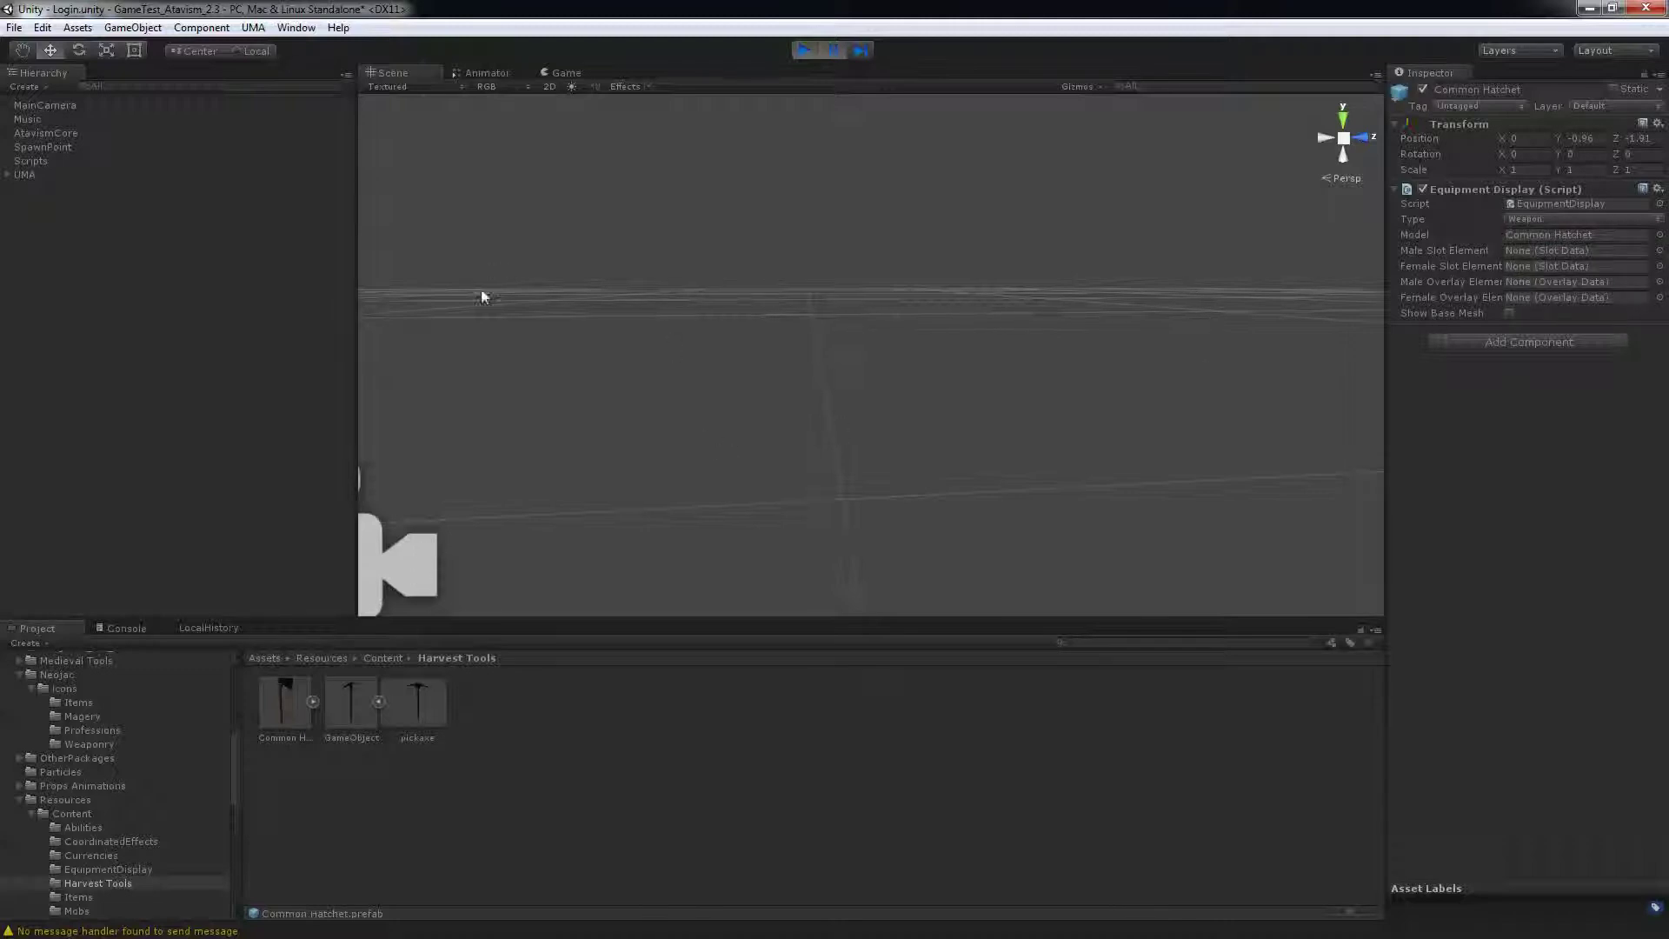
{"action": "key", "text": "alt+Tab"}
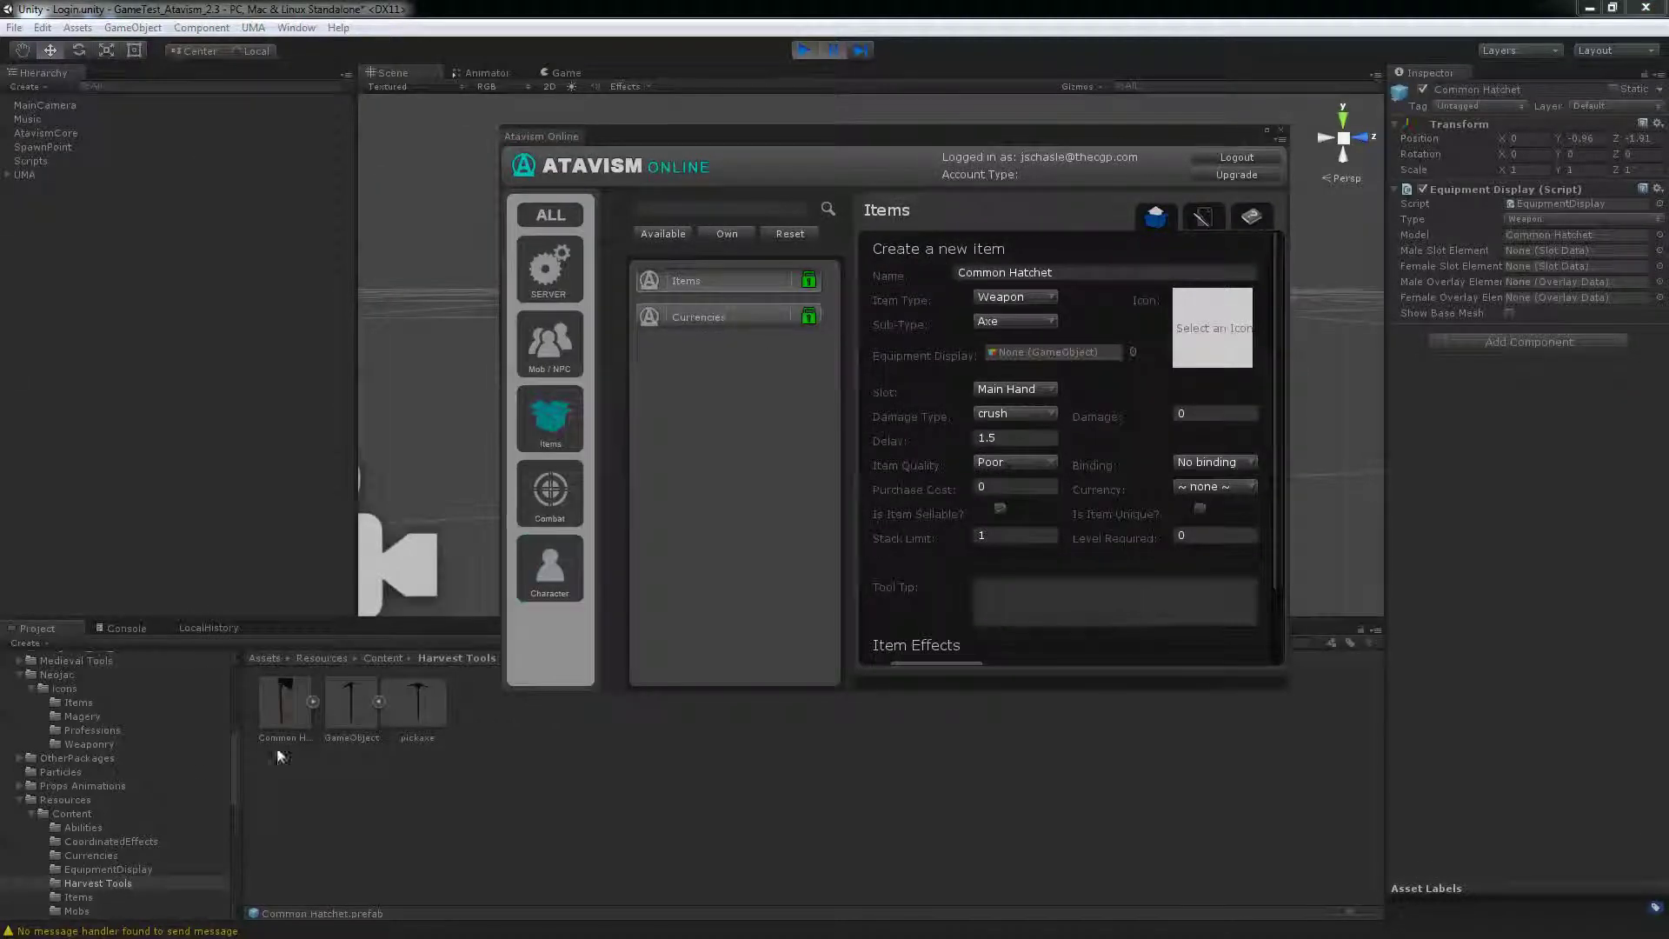
- Give the item the Common Hatchet equipment display and the item_weap axe icon
{"action": "left_click", "coordinate": [117, 869]}
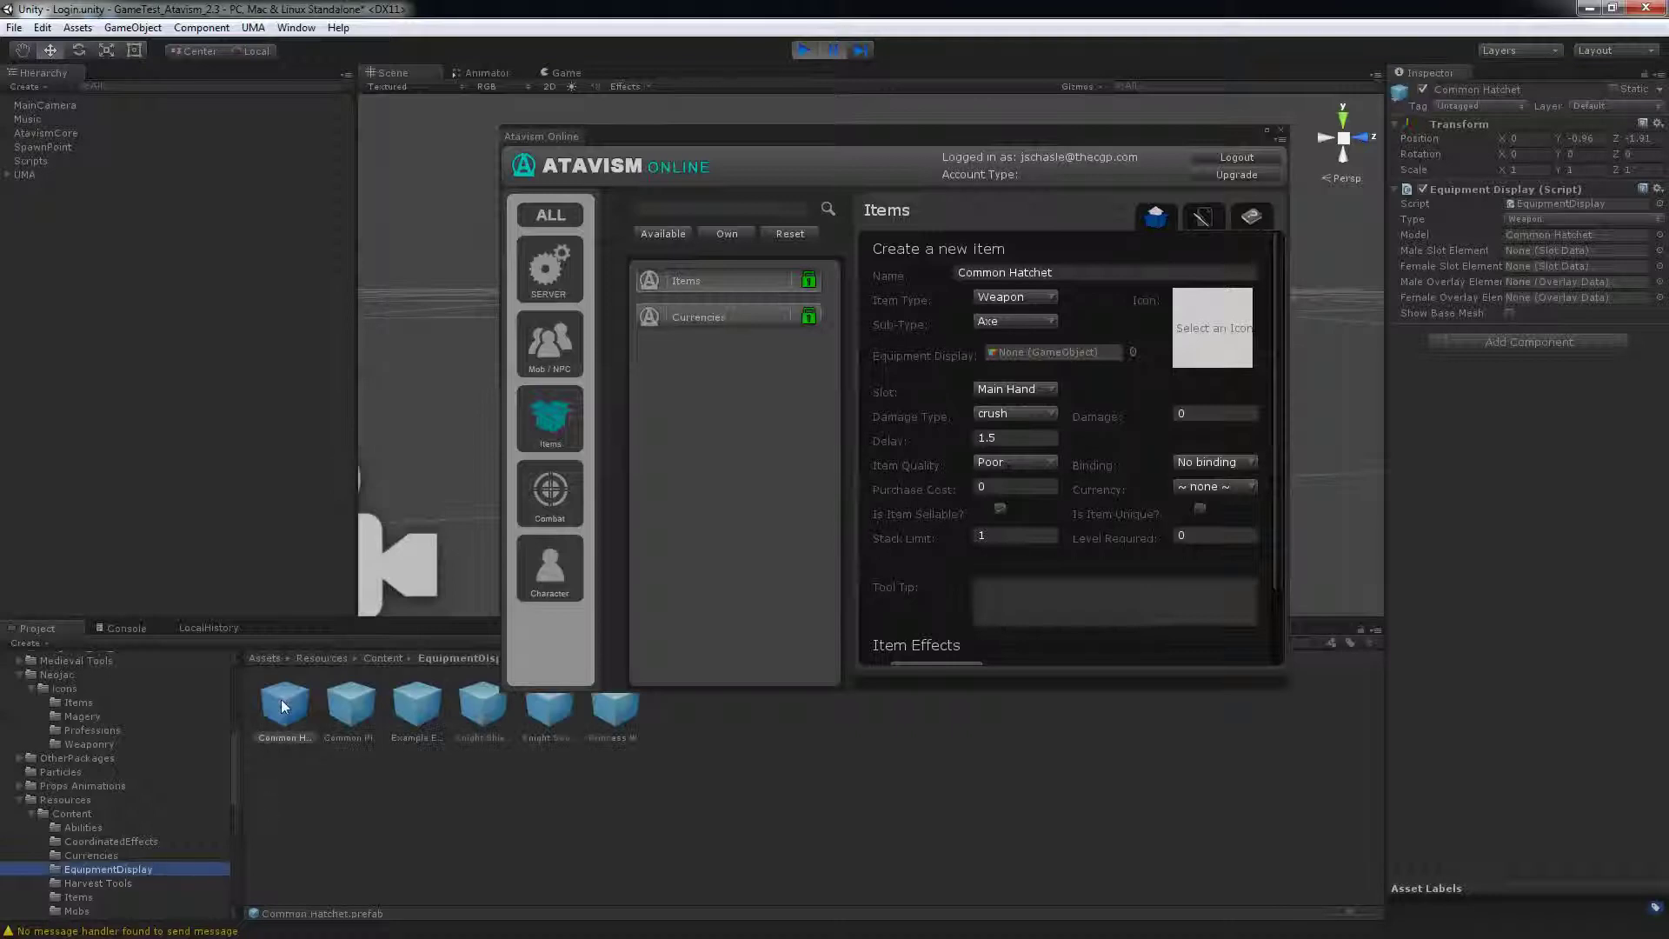
{"action": "left_click_drag", "start_coordinate": [282, 702], "coordinate": [1073, 354]}
{"action": "left_click", "coordinate": [1228, 341]}
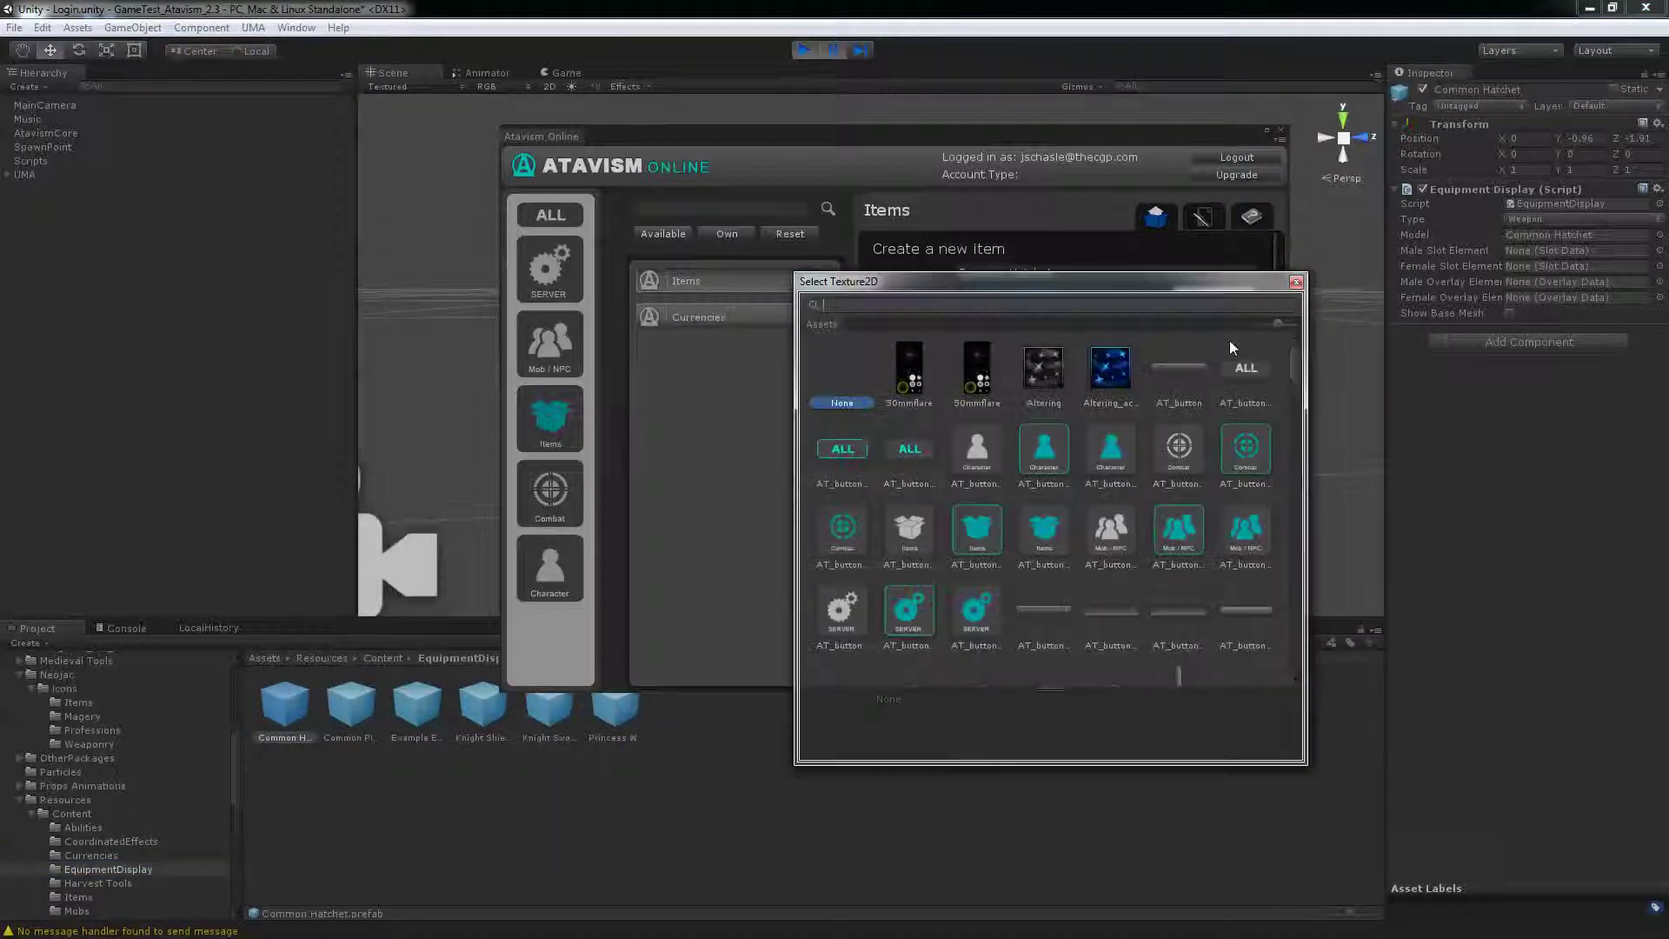
{"action": "type", "text": "axe"}
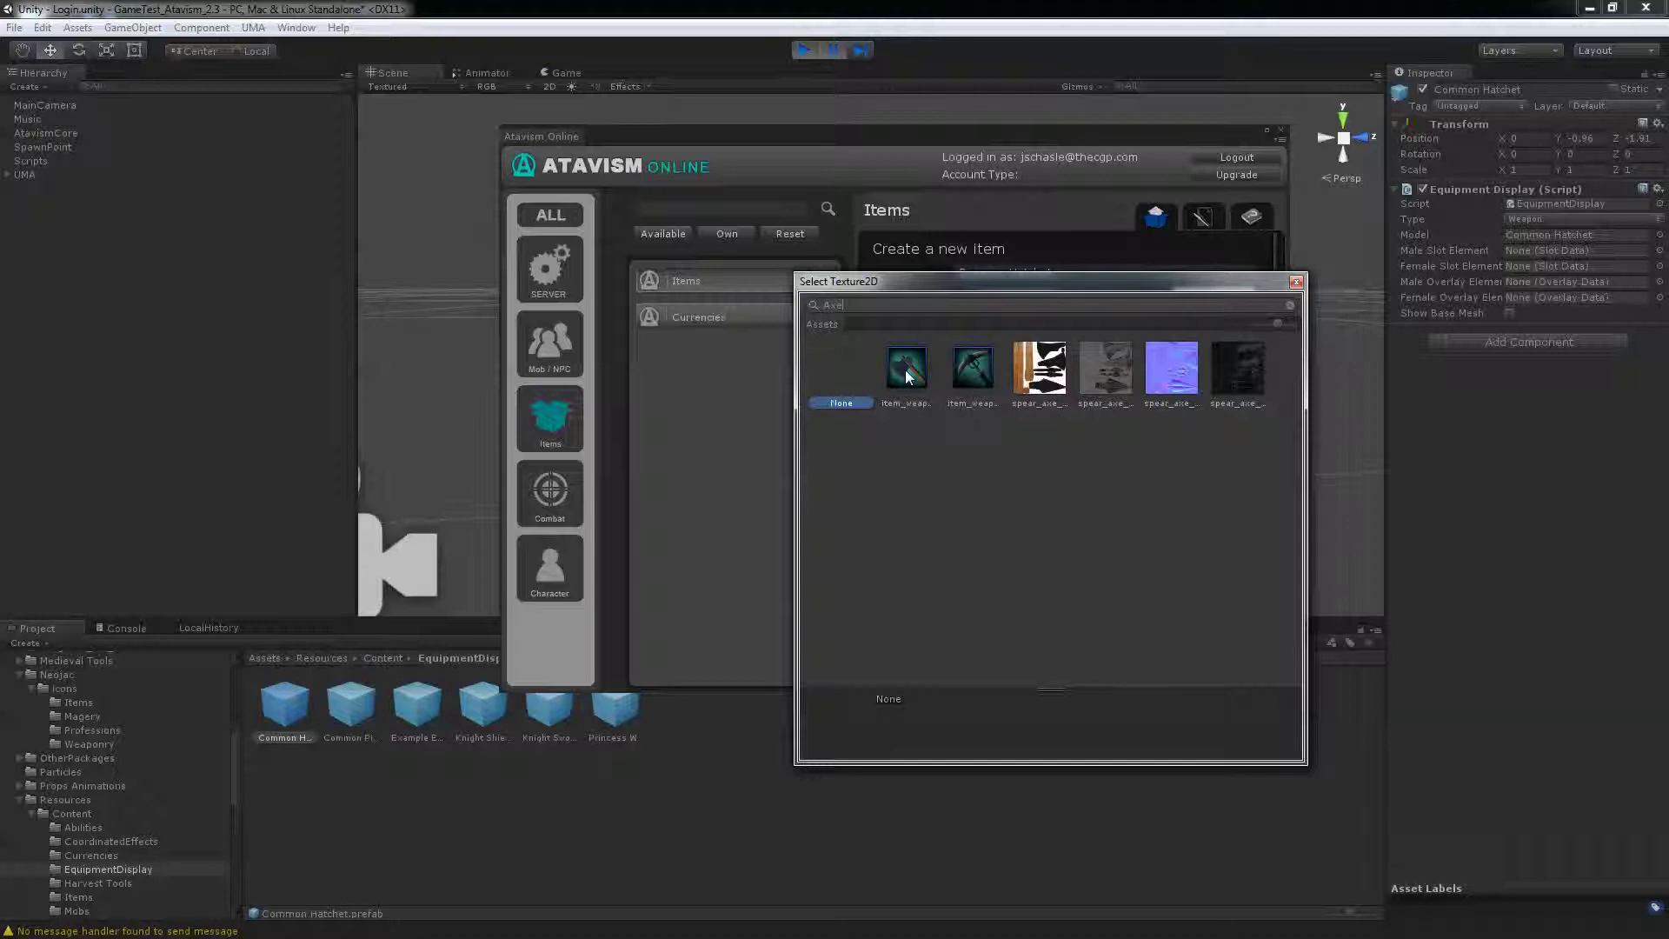
{"action": "double_click", "coordinate": [905, 368]}
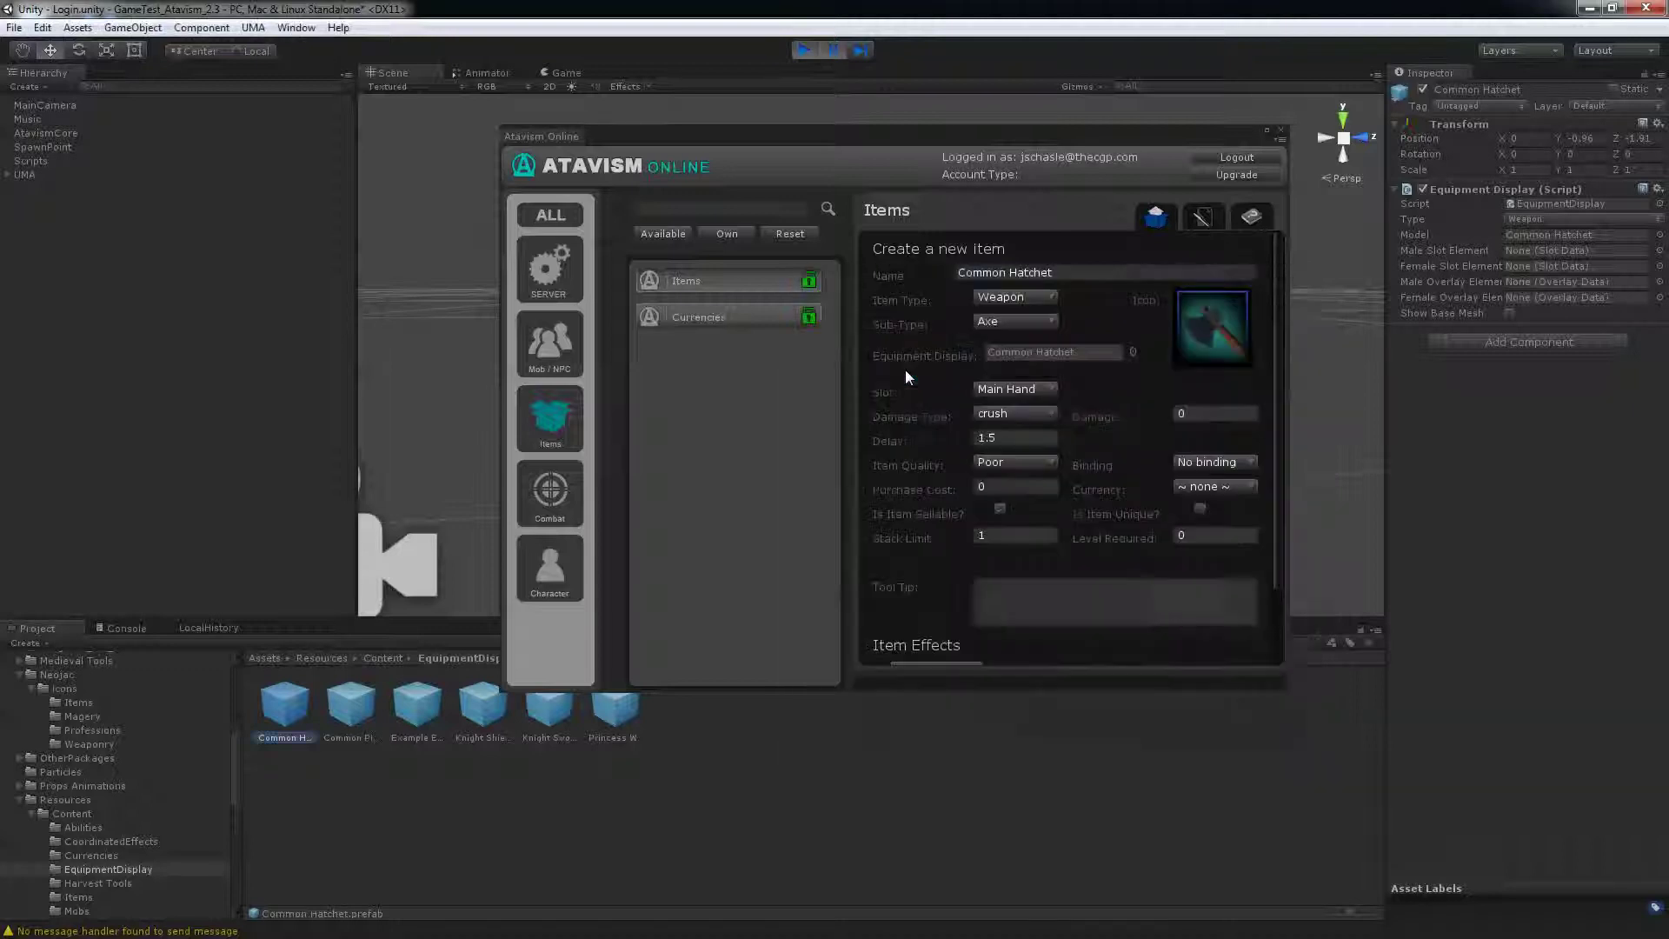
- Save the Common Hatchet item data and close the Atavism Online editor
{"action": "scroll", "coordinate": [946, 414], "scroll_direction": "down", "scroll_amount": 3}
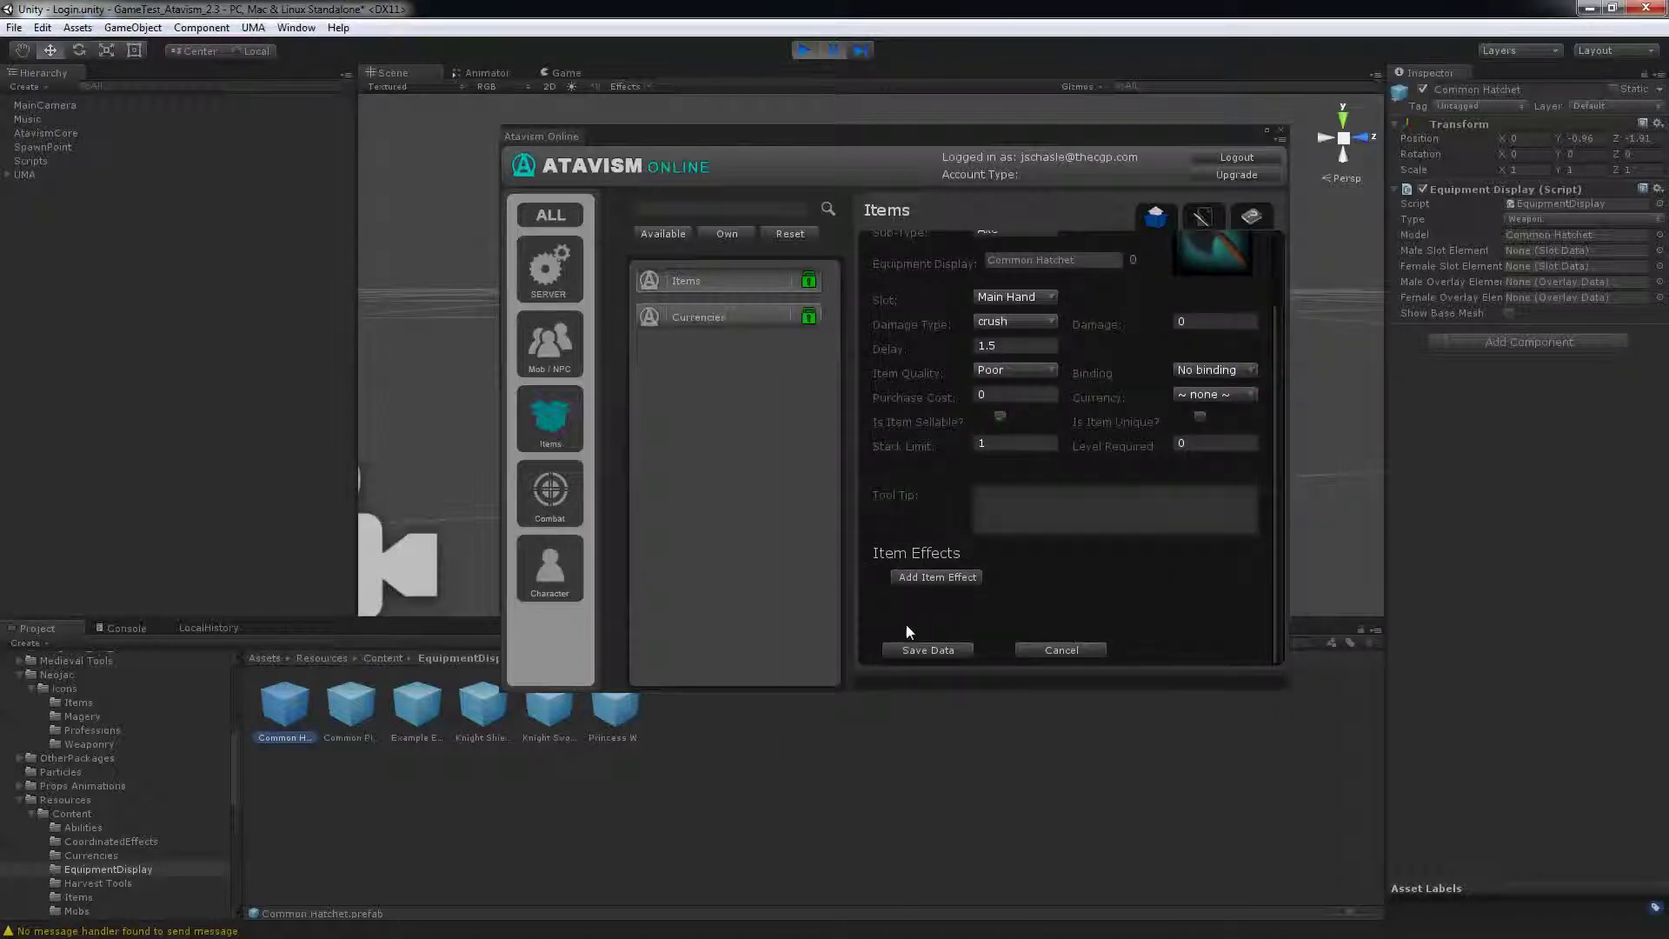
{"action": "left_click", "coordinate": [925, 649]}
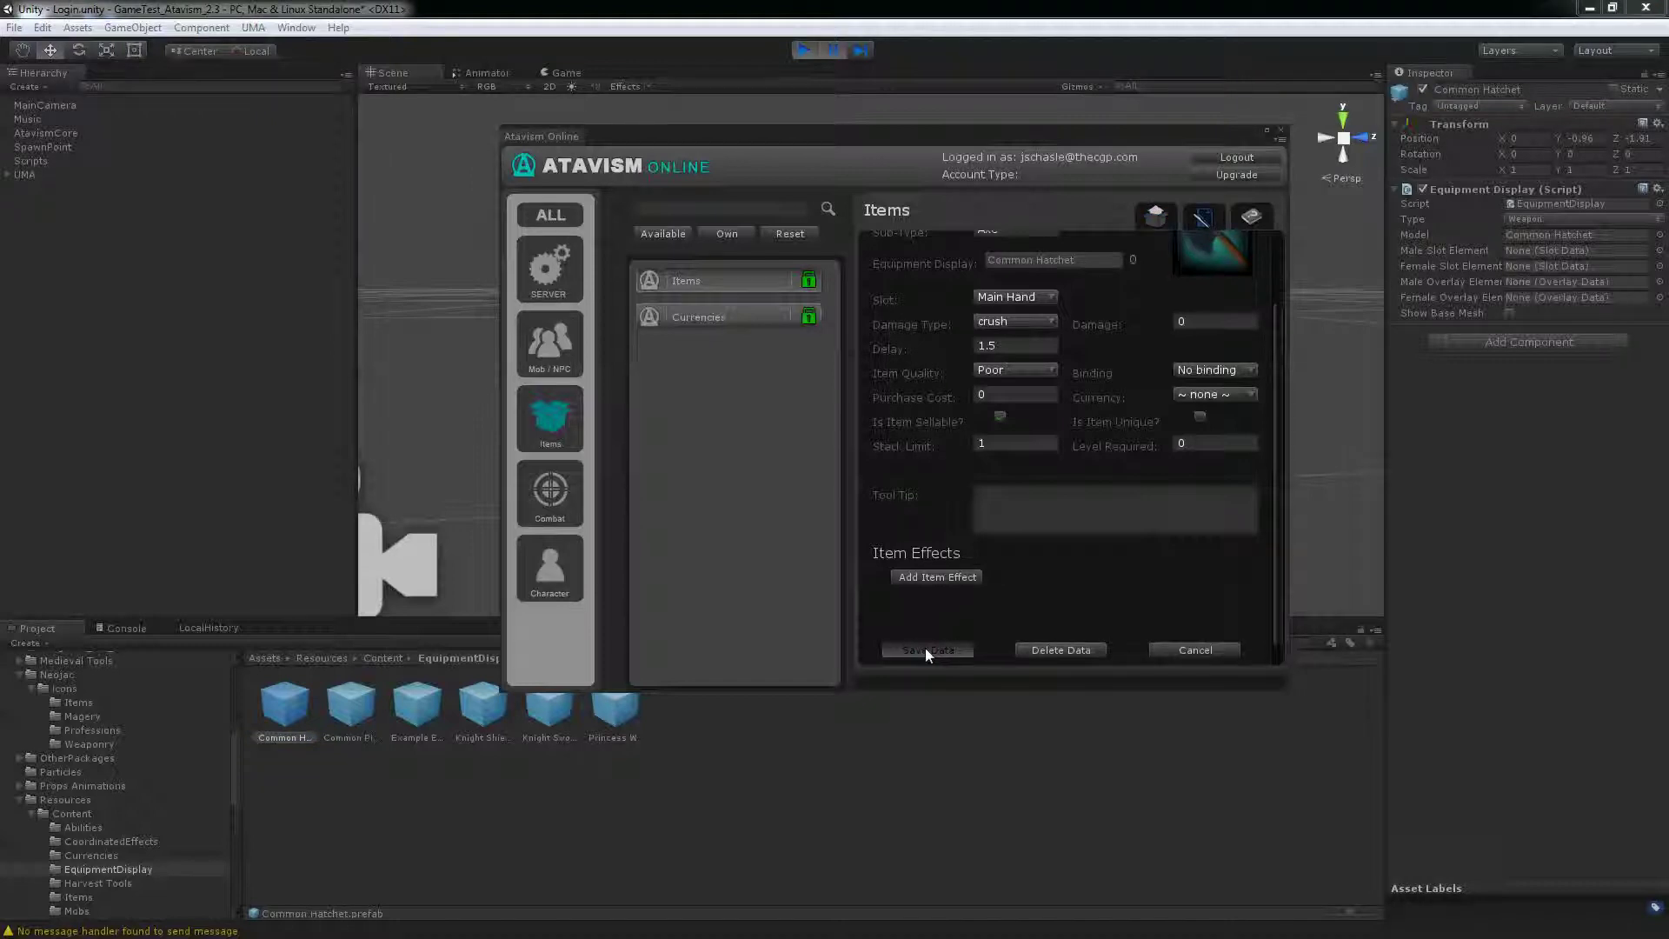
{"action": "left_click", "coordinate": [1282, 126]}
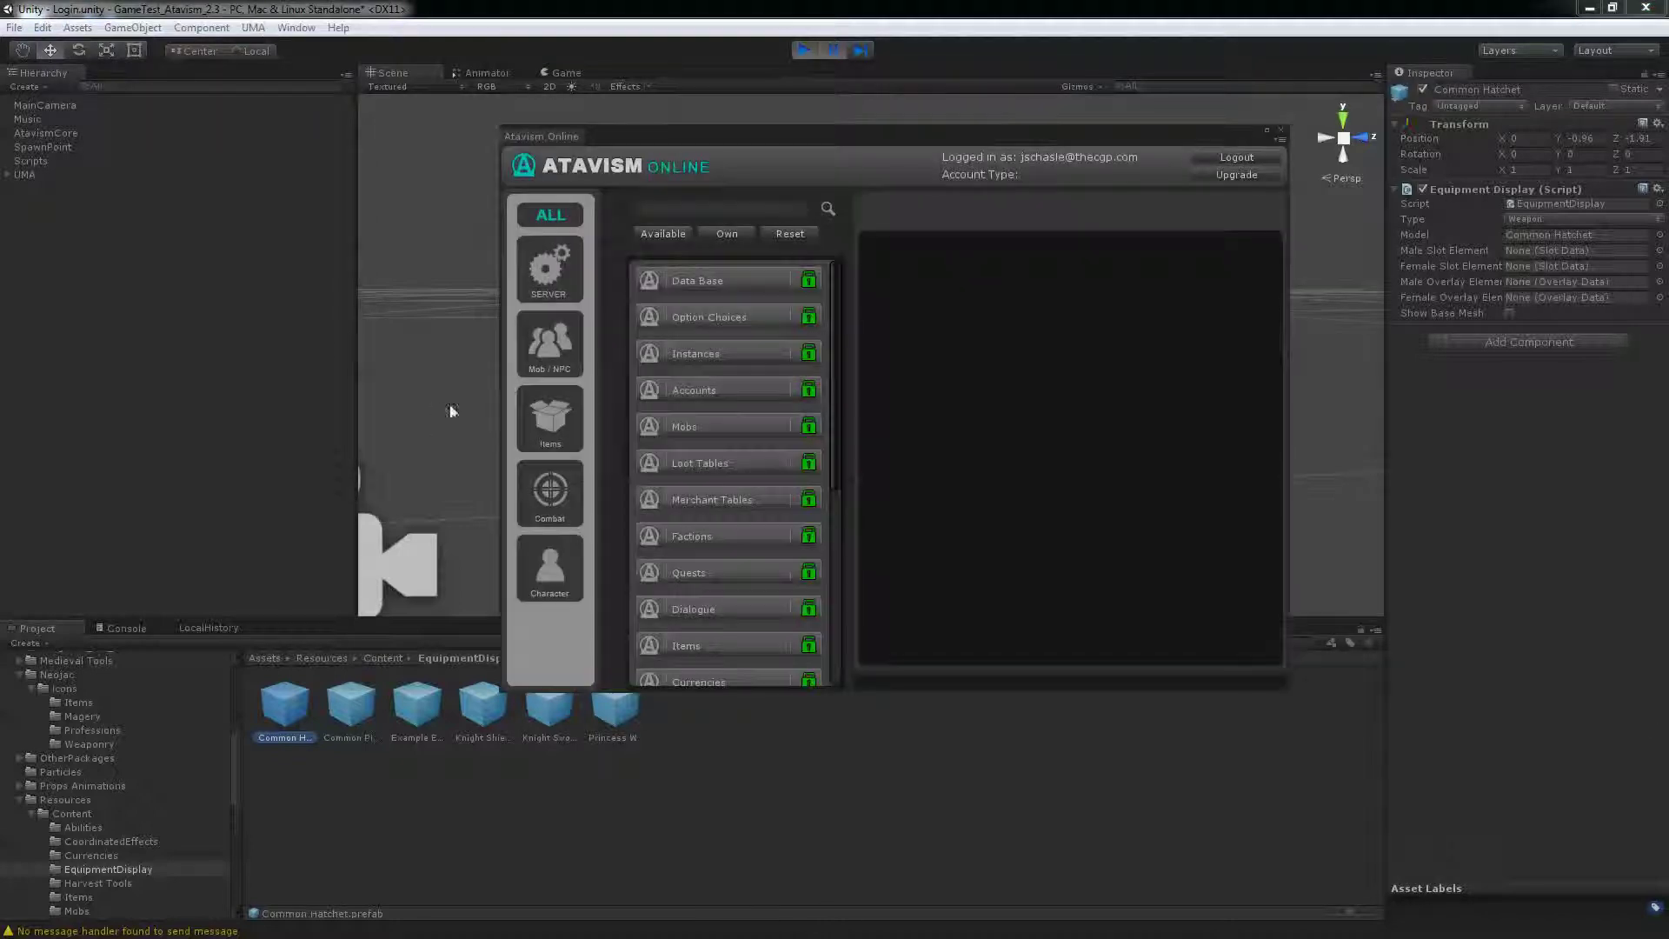
- Confirm Common Hatchet is the sixth configured item in the Atavism Items editor, then close it
{"action": "left_click", "coordinate": [557, 421]}
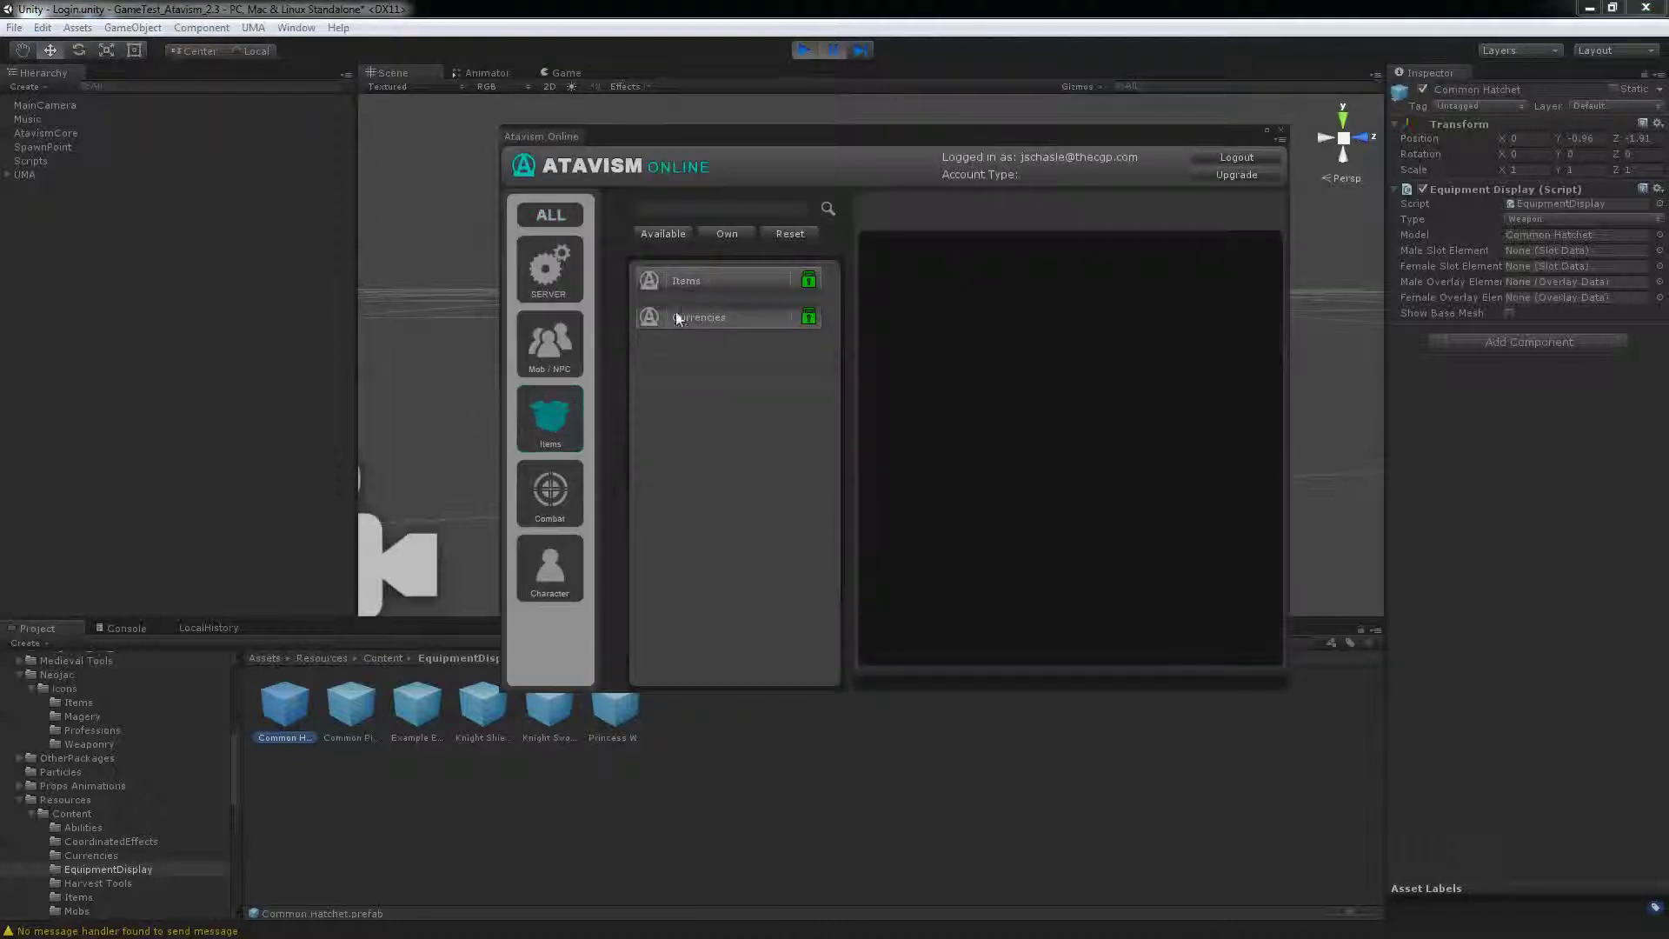
{"action": "left_click", "coordinate": [706, 279]}
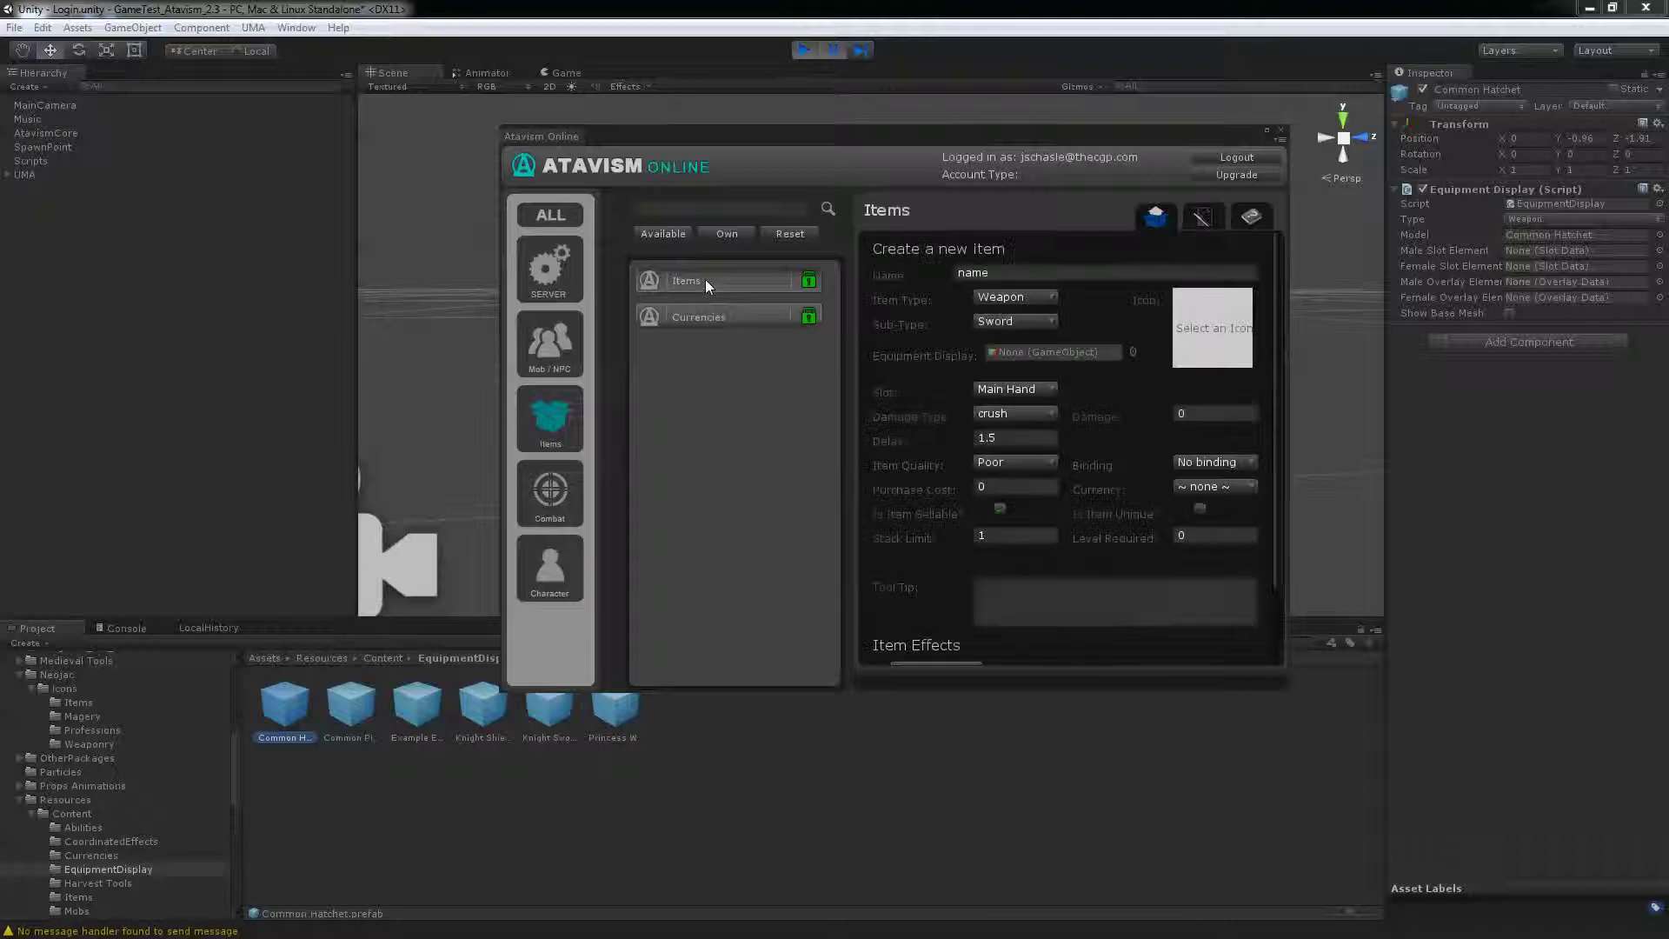
{"action": "left_click", "coordinate": [1198, 224]}
{"action": "left_click", "coordinate": [1191, 246]}
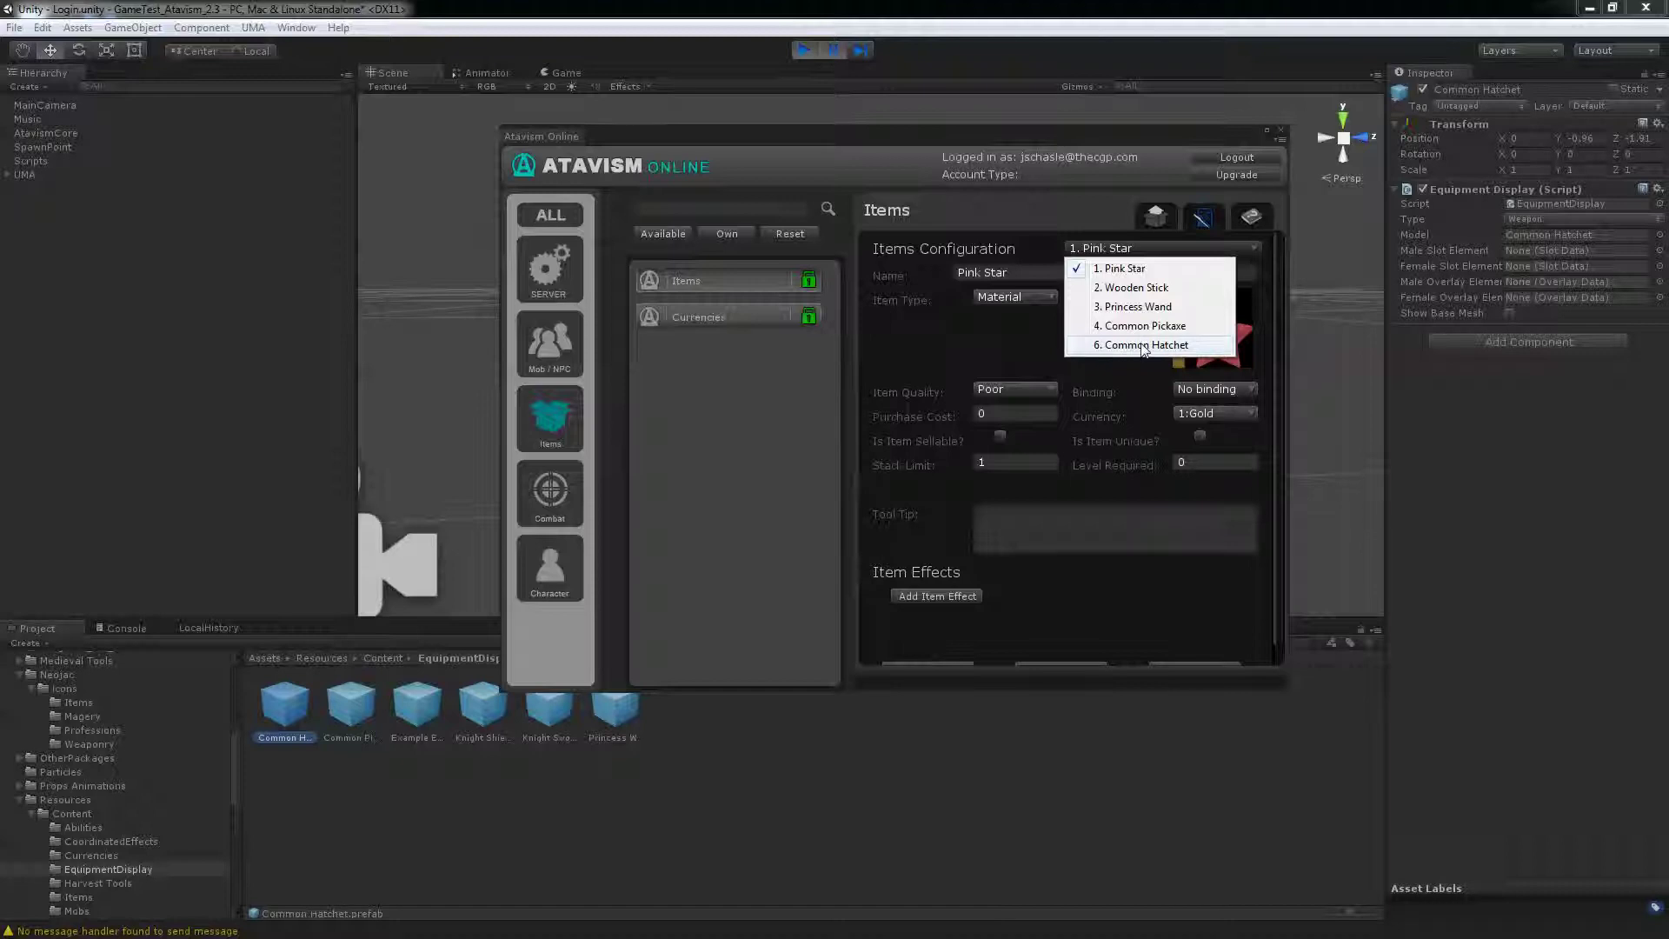
{"action": "left_click", "coordinate": [1009, 345]}
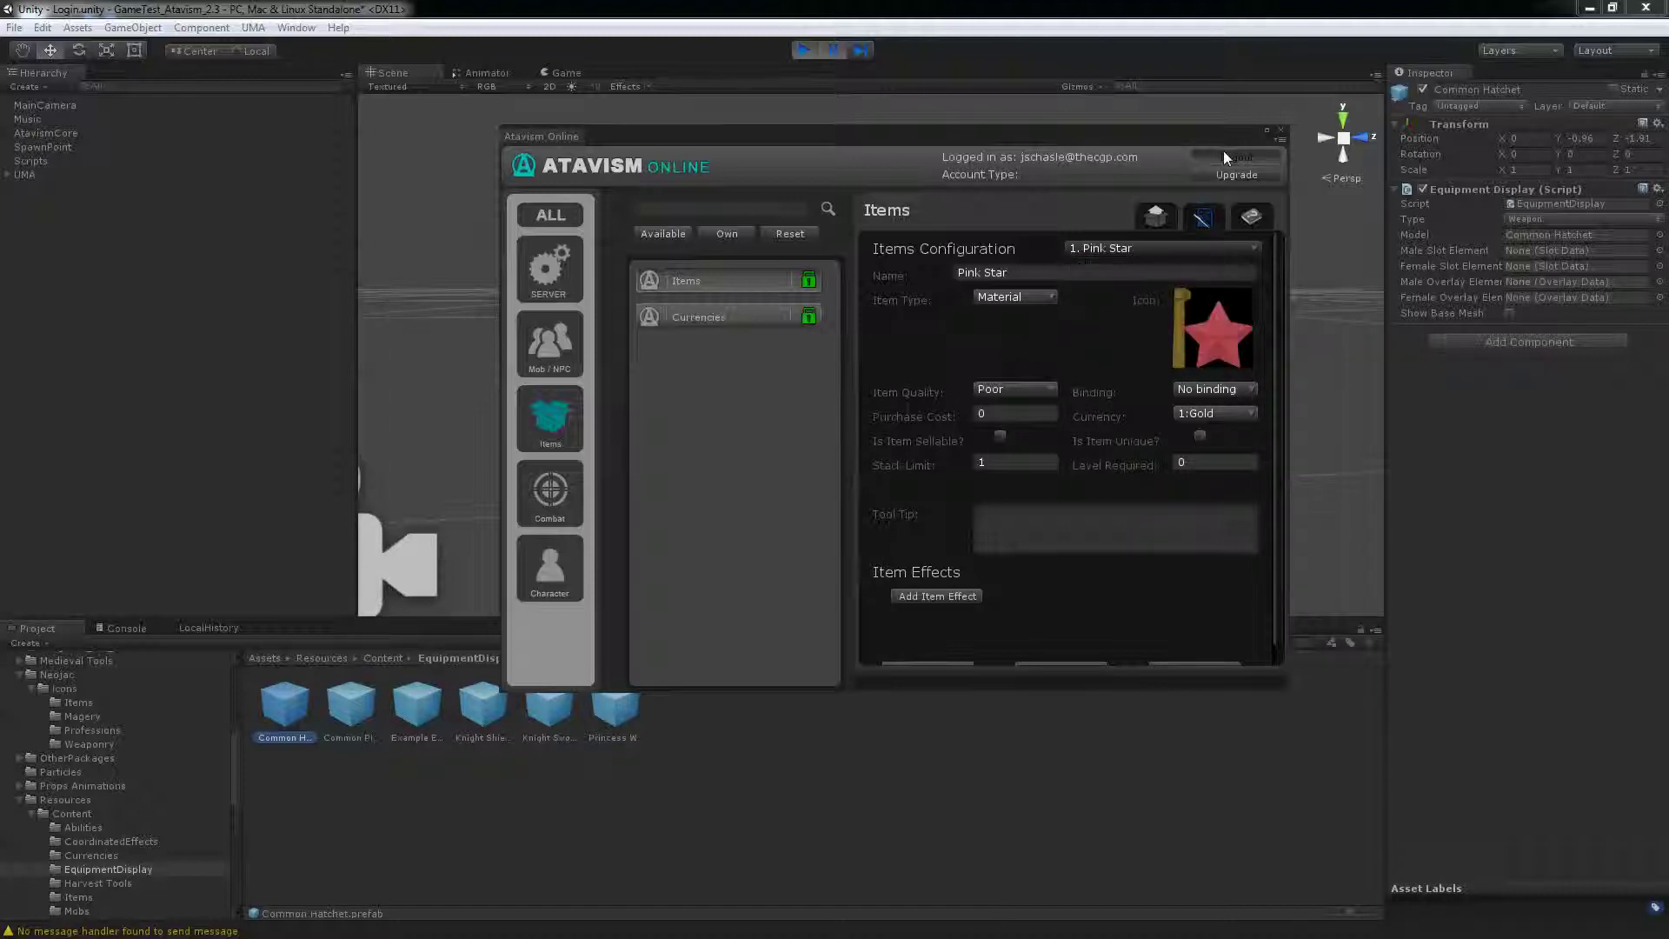
{"action": "left_click", "coordinate": [1280, 130]}
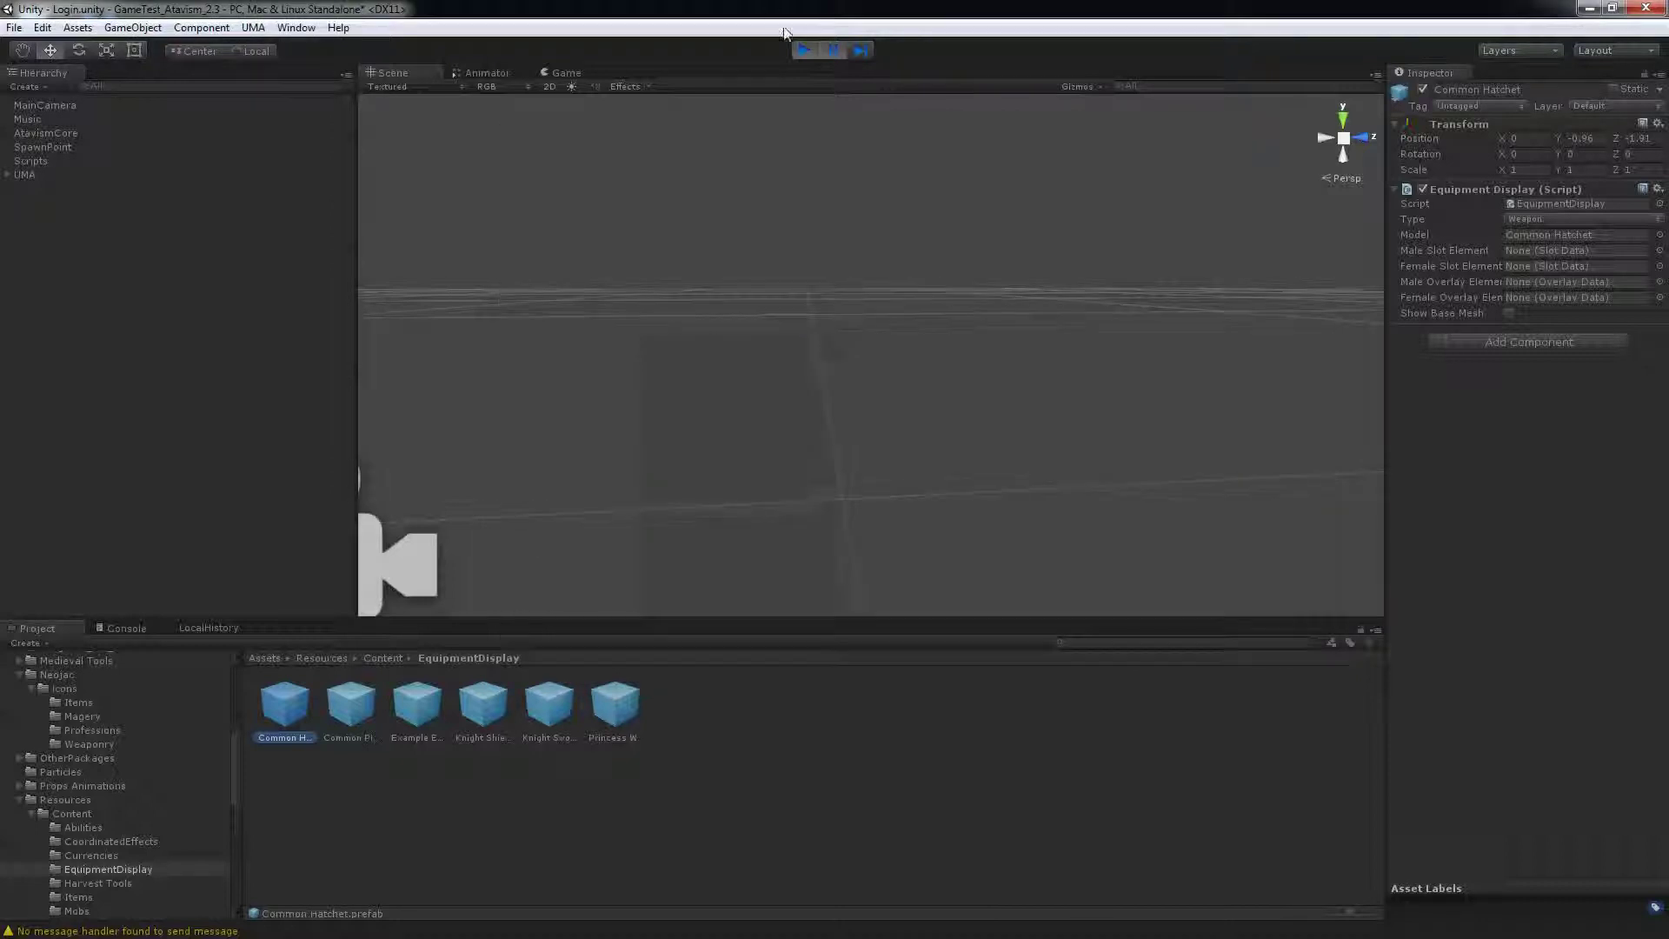
- Start play mode and log in to the game server
{"action": "left_click", "coordinate": [800, 51]}
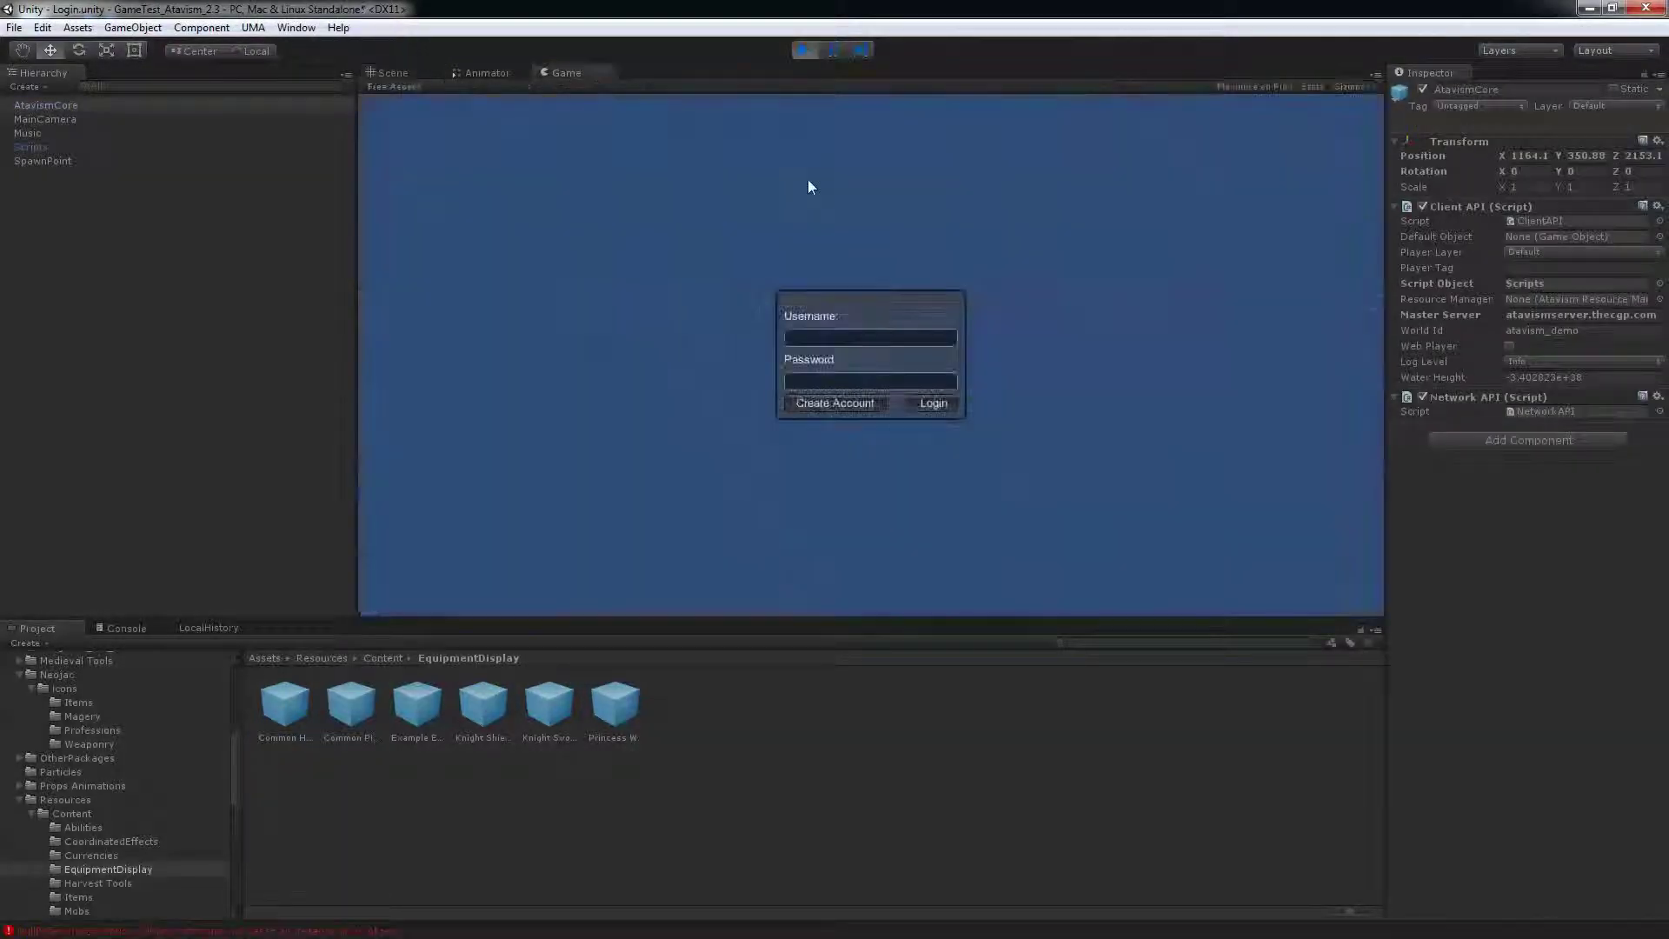
{"action": "left_click", "coordinate": [814, 341]}
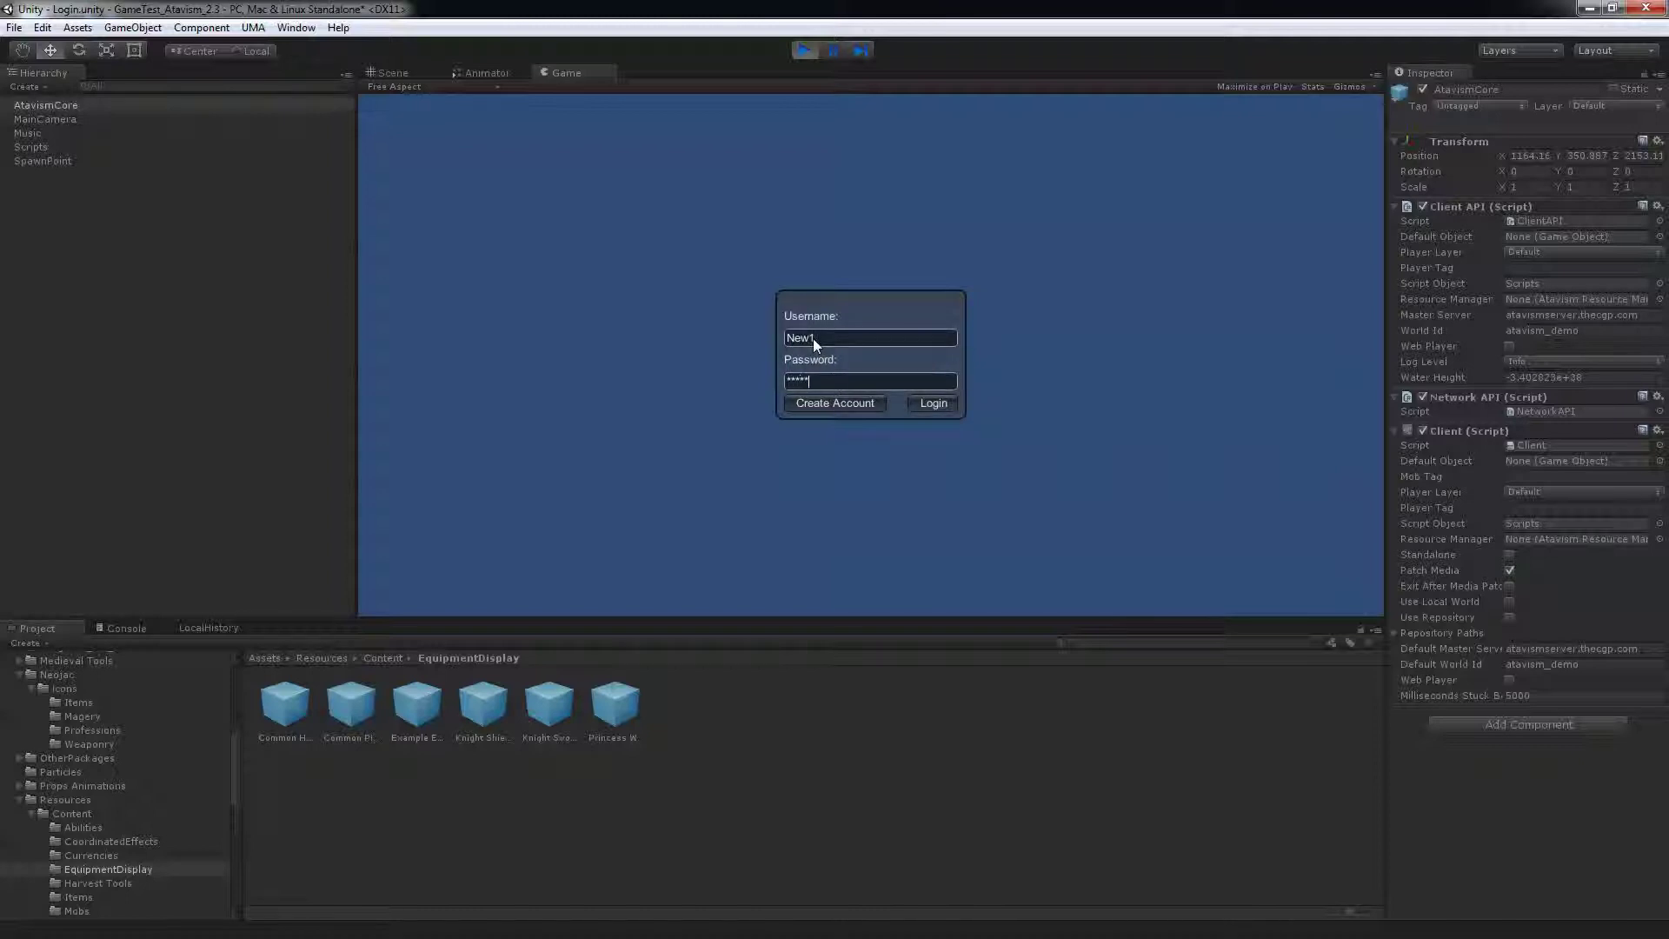
{"action": "left_click", "coordinate": [935, 403]}
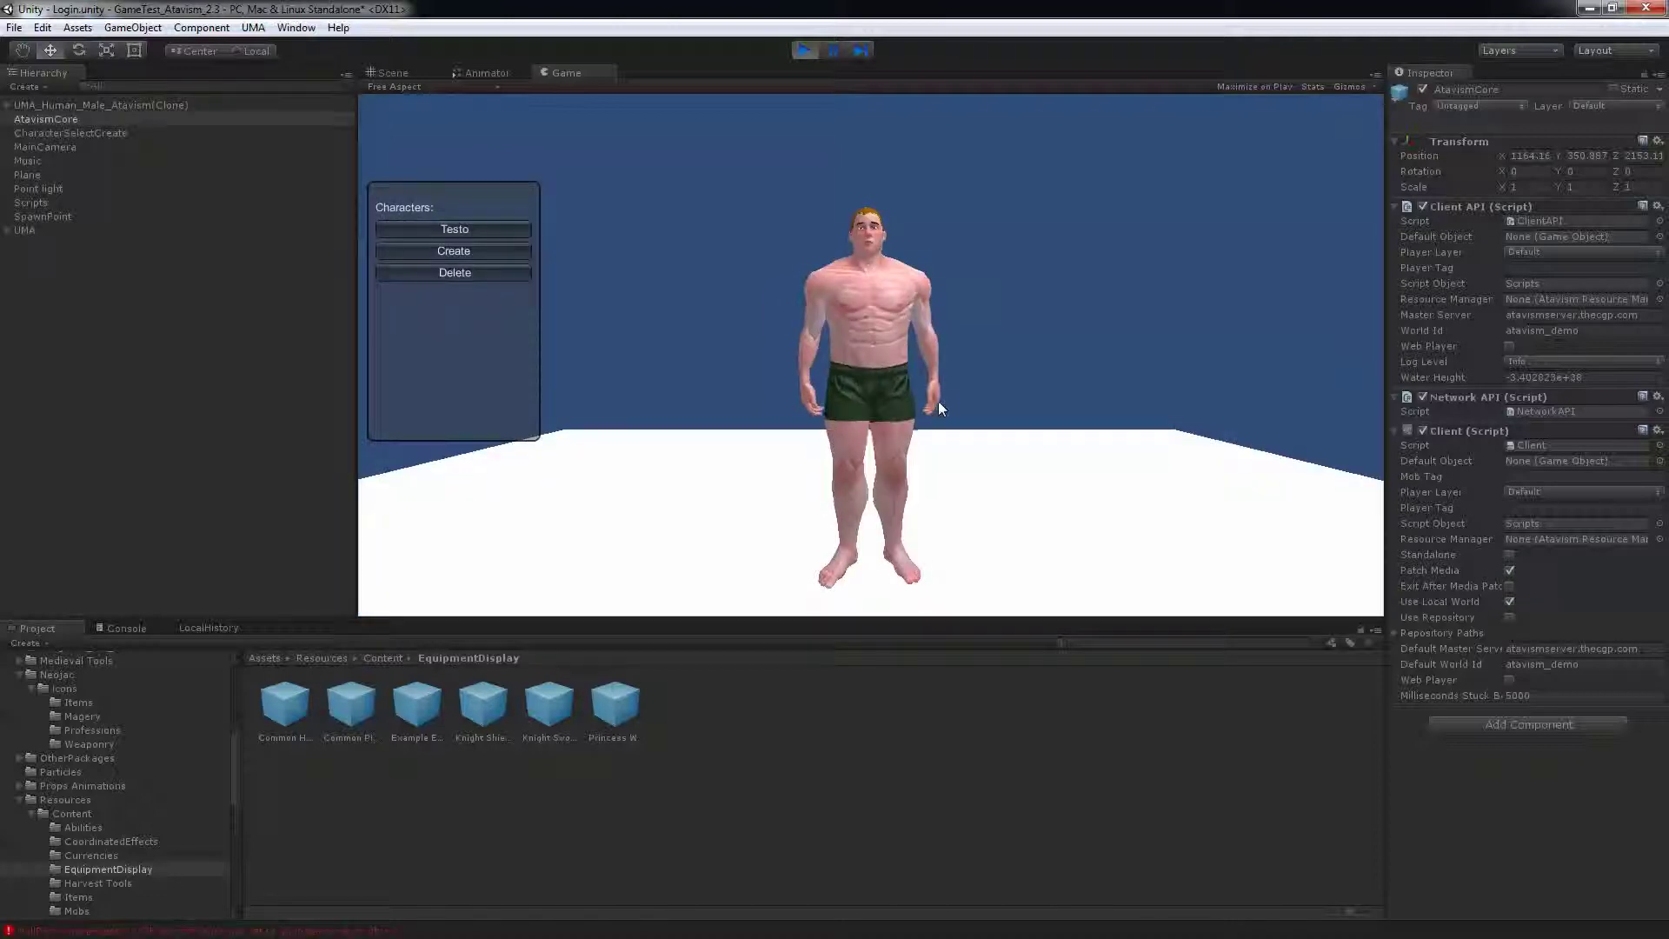
- Create a new female character named Testine and select her in the character list
{"action": "left_click", "coordinate": [460, 231]}
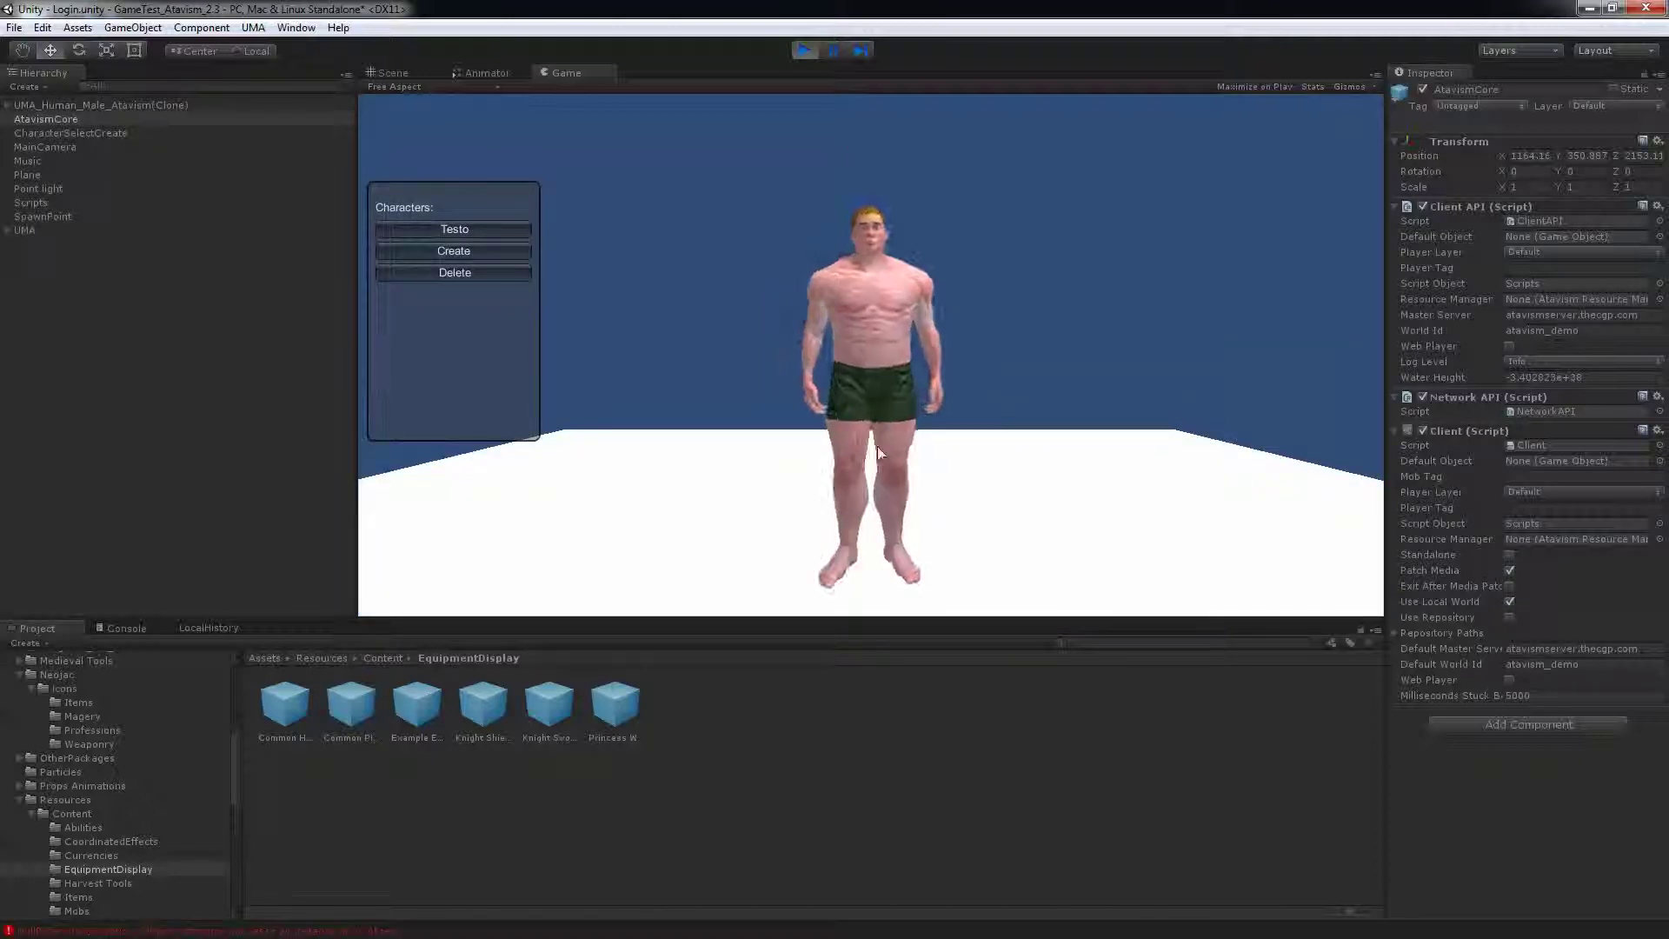
{"action": "left_click", "coordinate": [466, 250]}
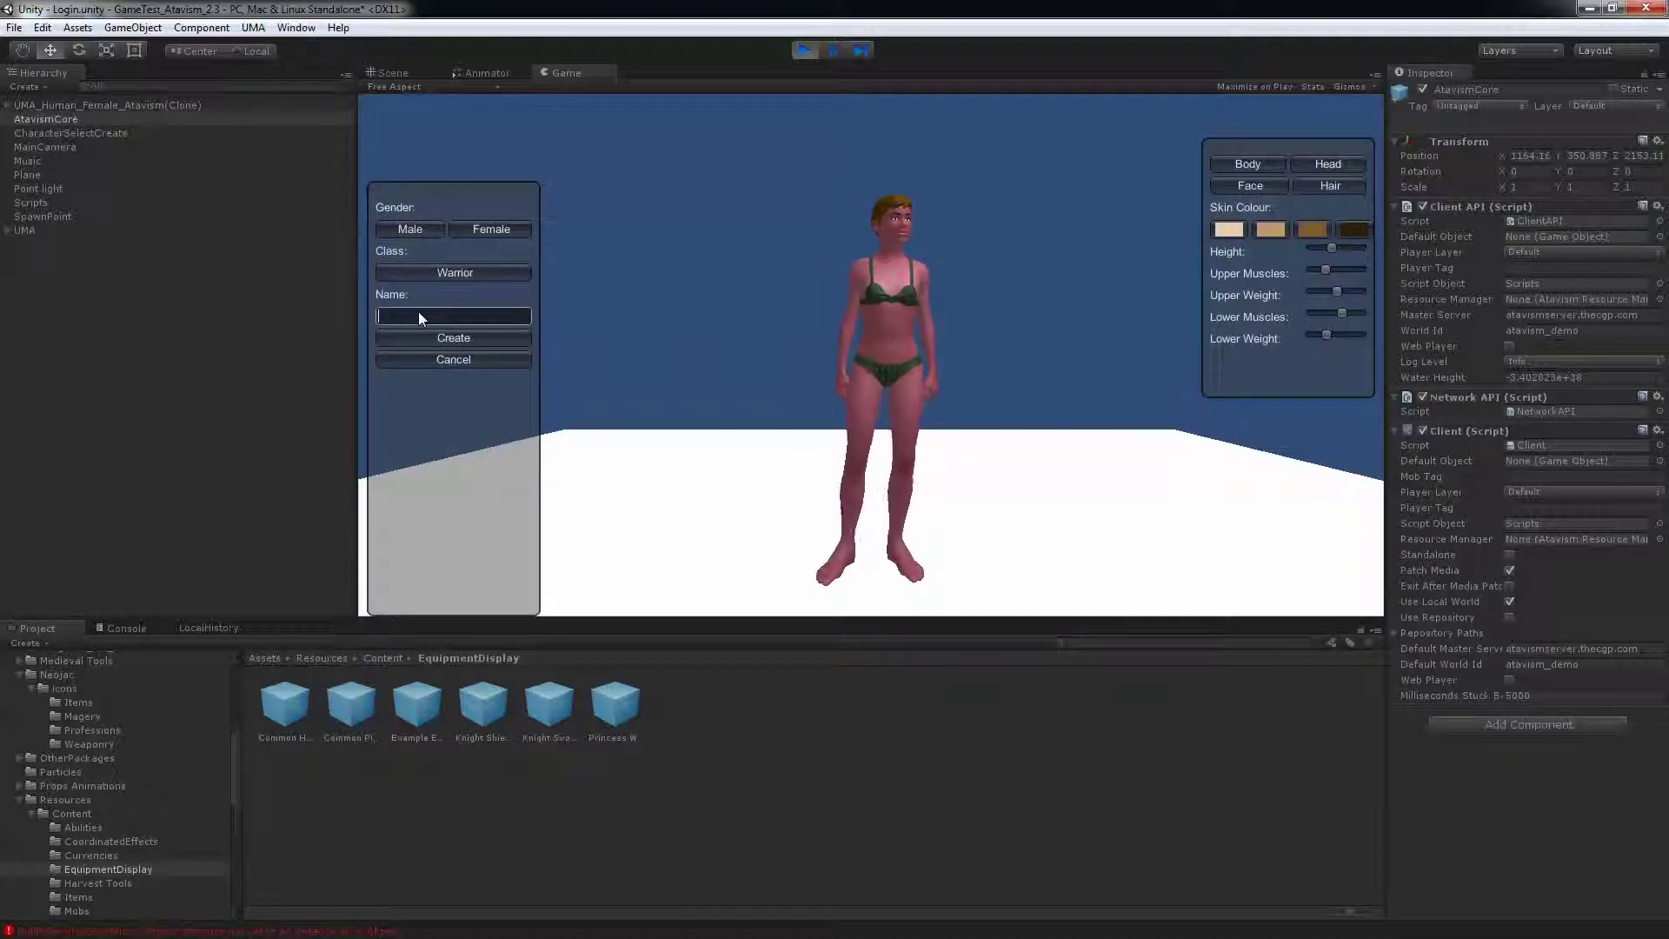
{"action": "type", "text": "Testine"}
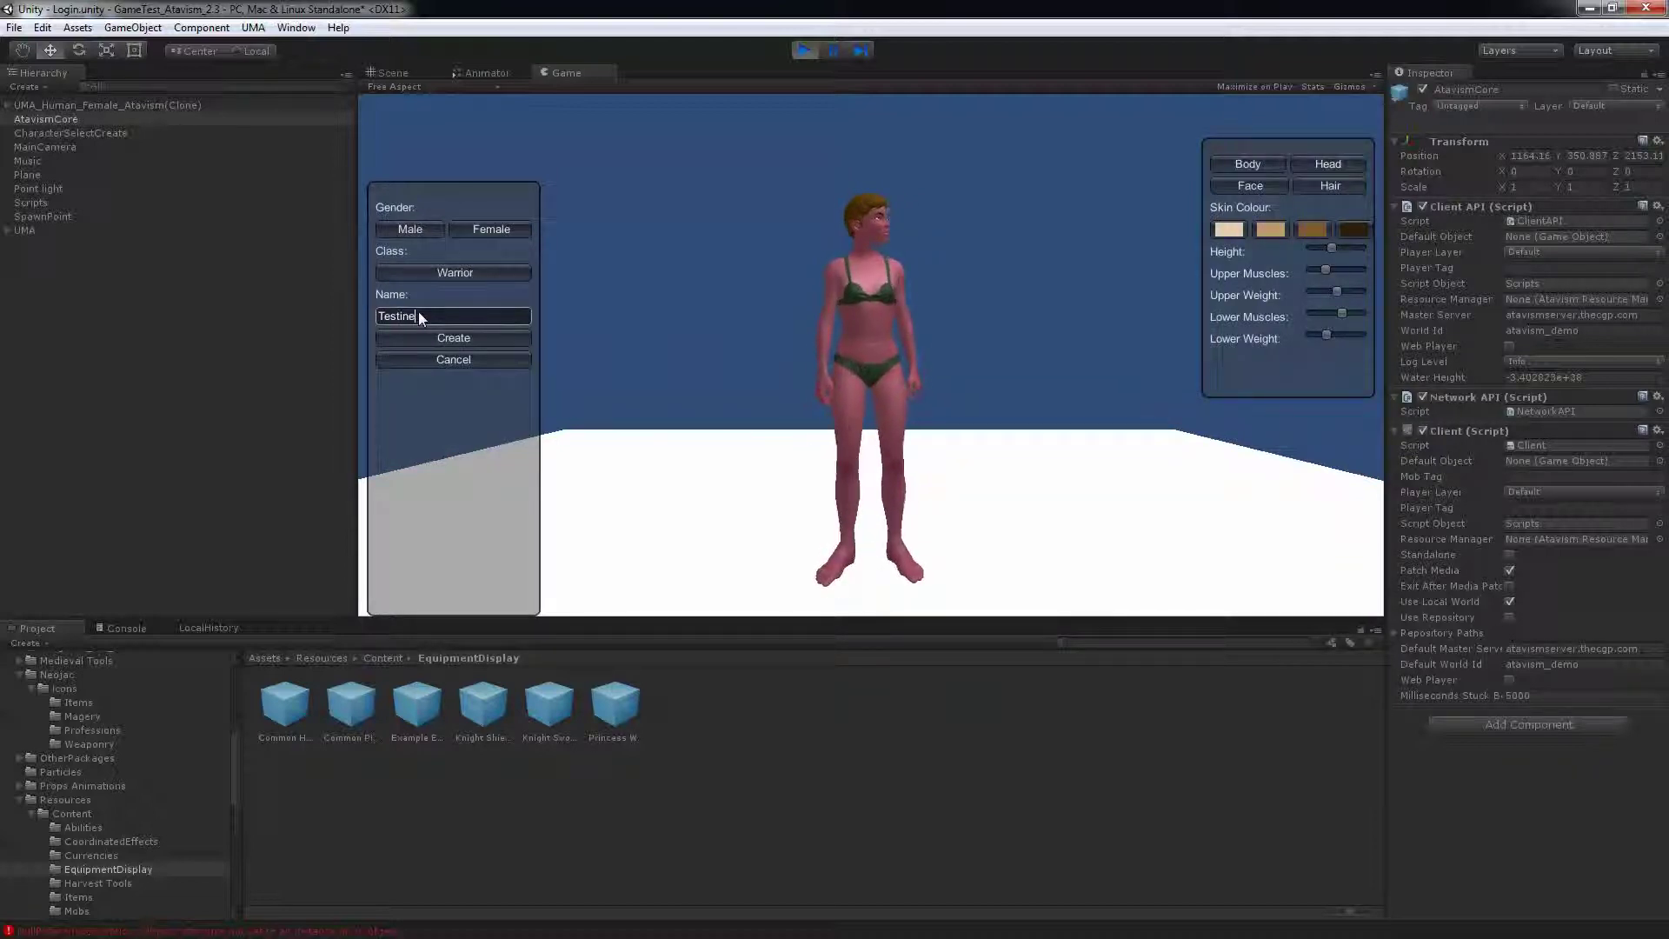
{"action": "left_click", "coordinate": [453, 339]}
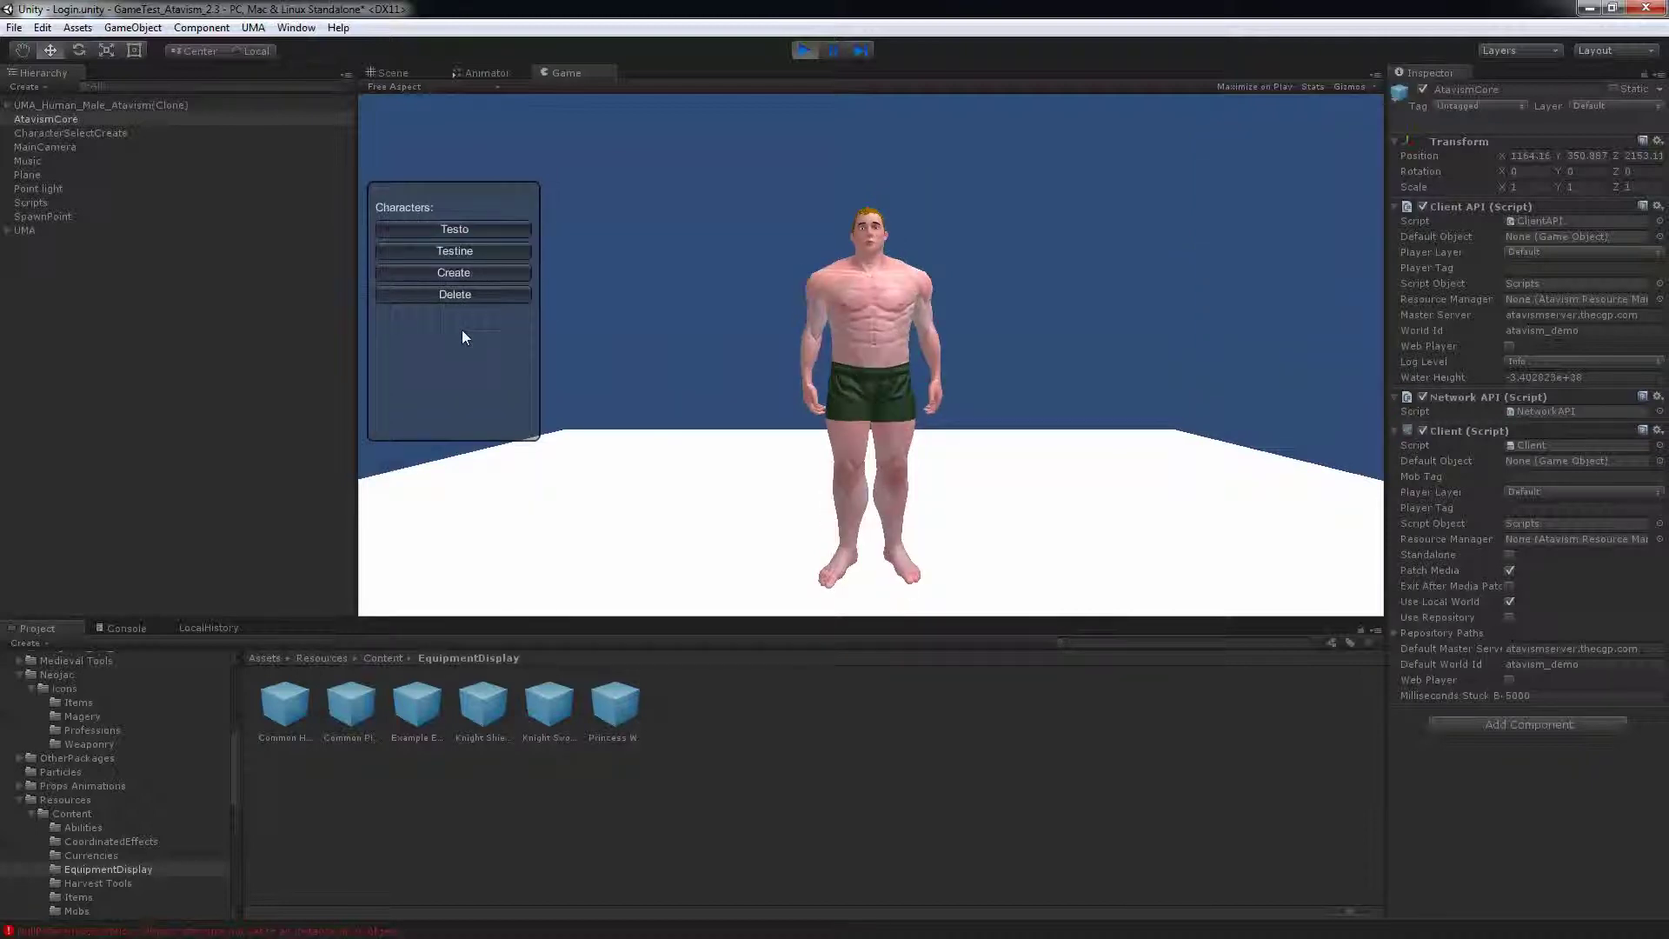
{"action": "left_click", "coordinate": [473, 249]}
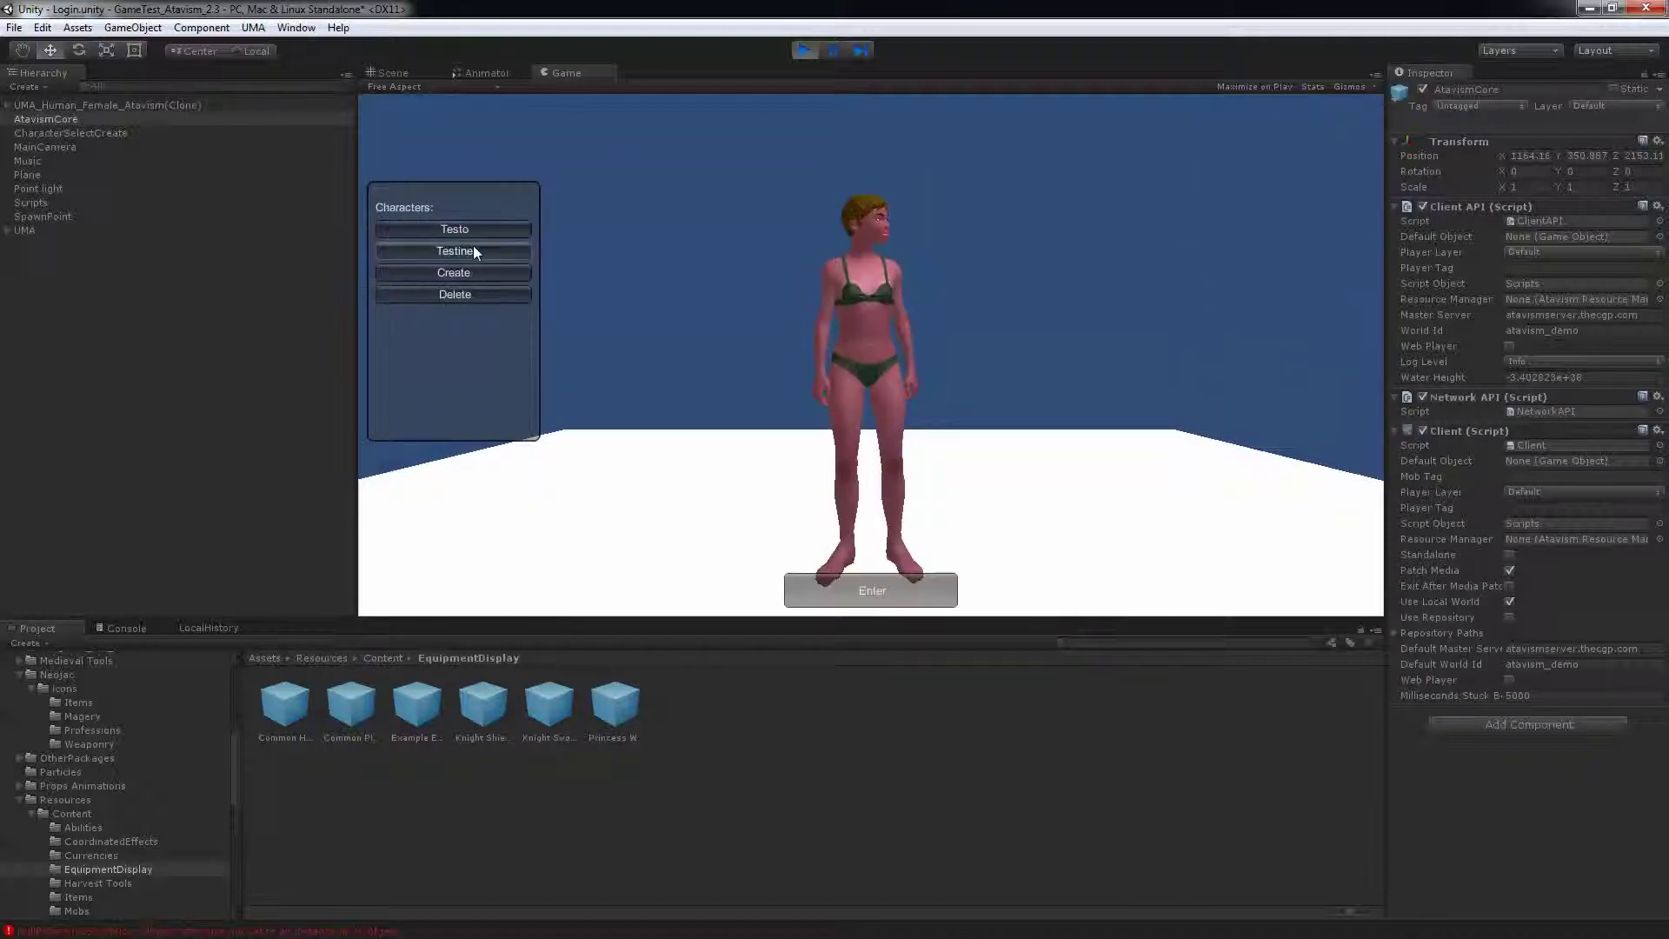
- Enter the world as Testine and walk toward the beach
{"action": "left_click", "coordinate": [879, 590]}
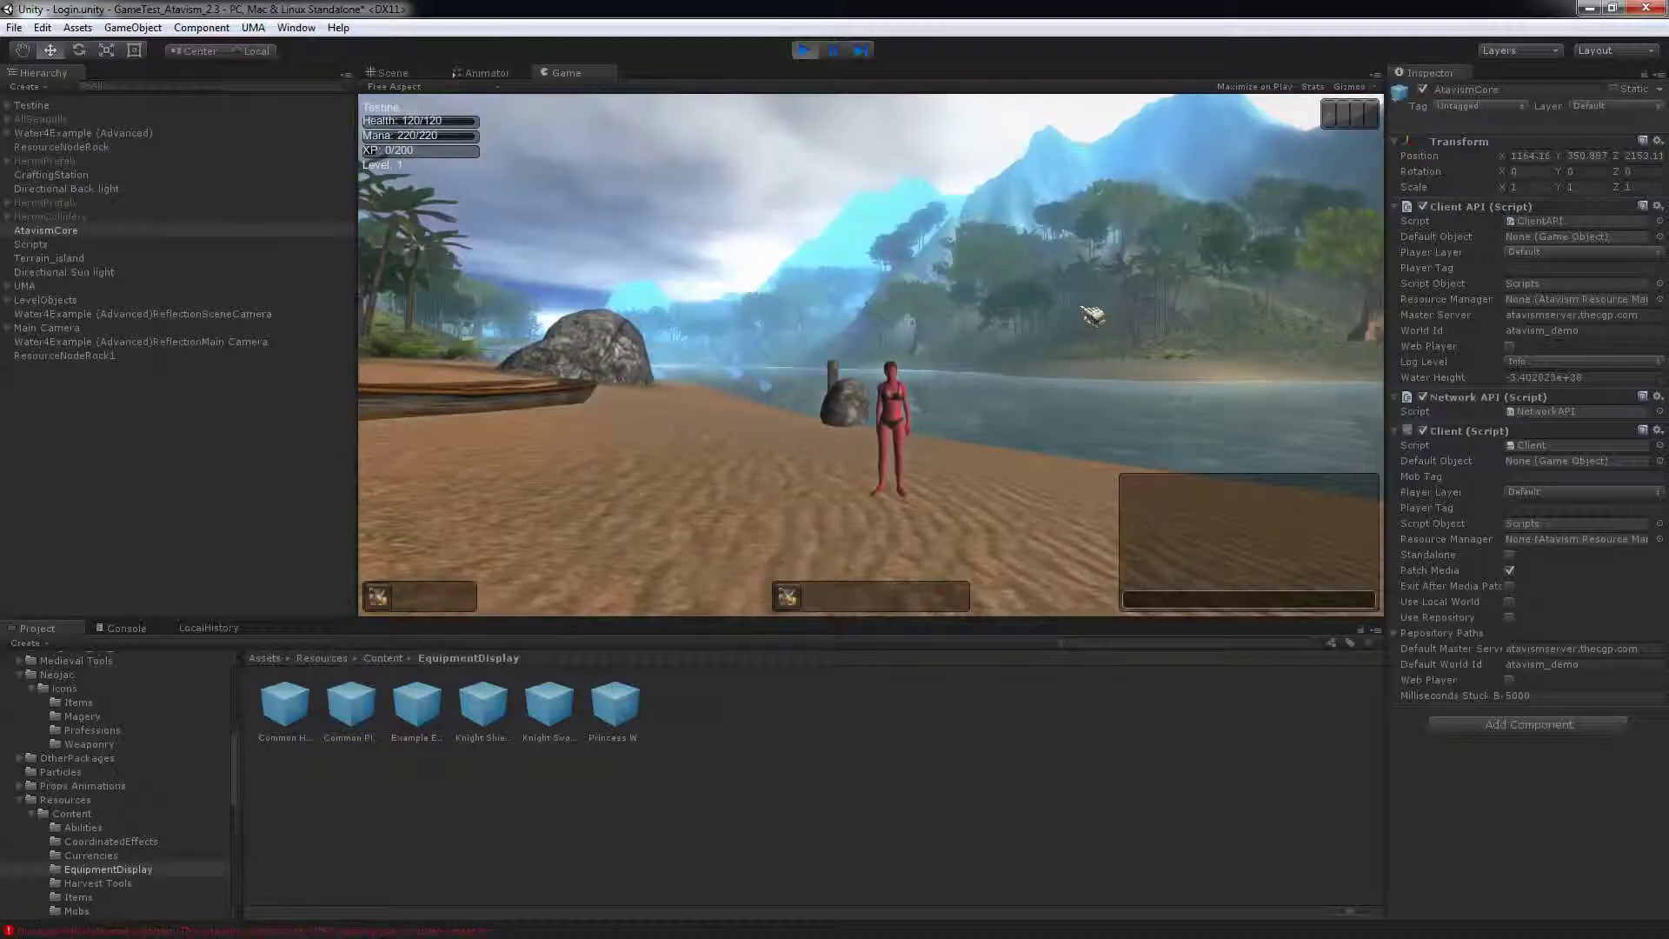
{"action": "key", "text": "w"}
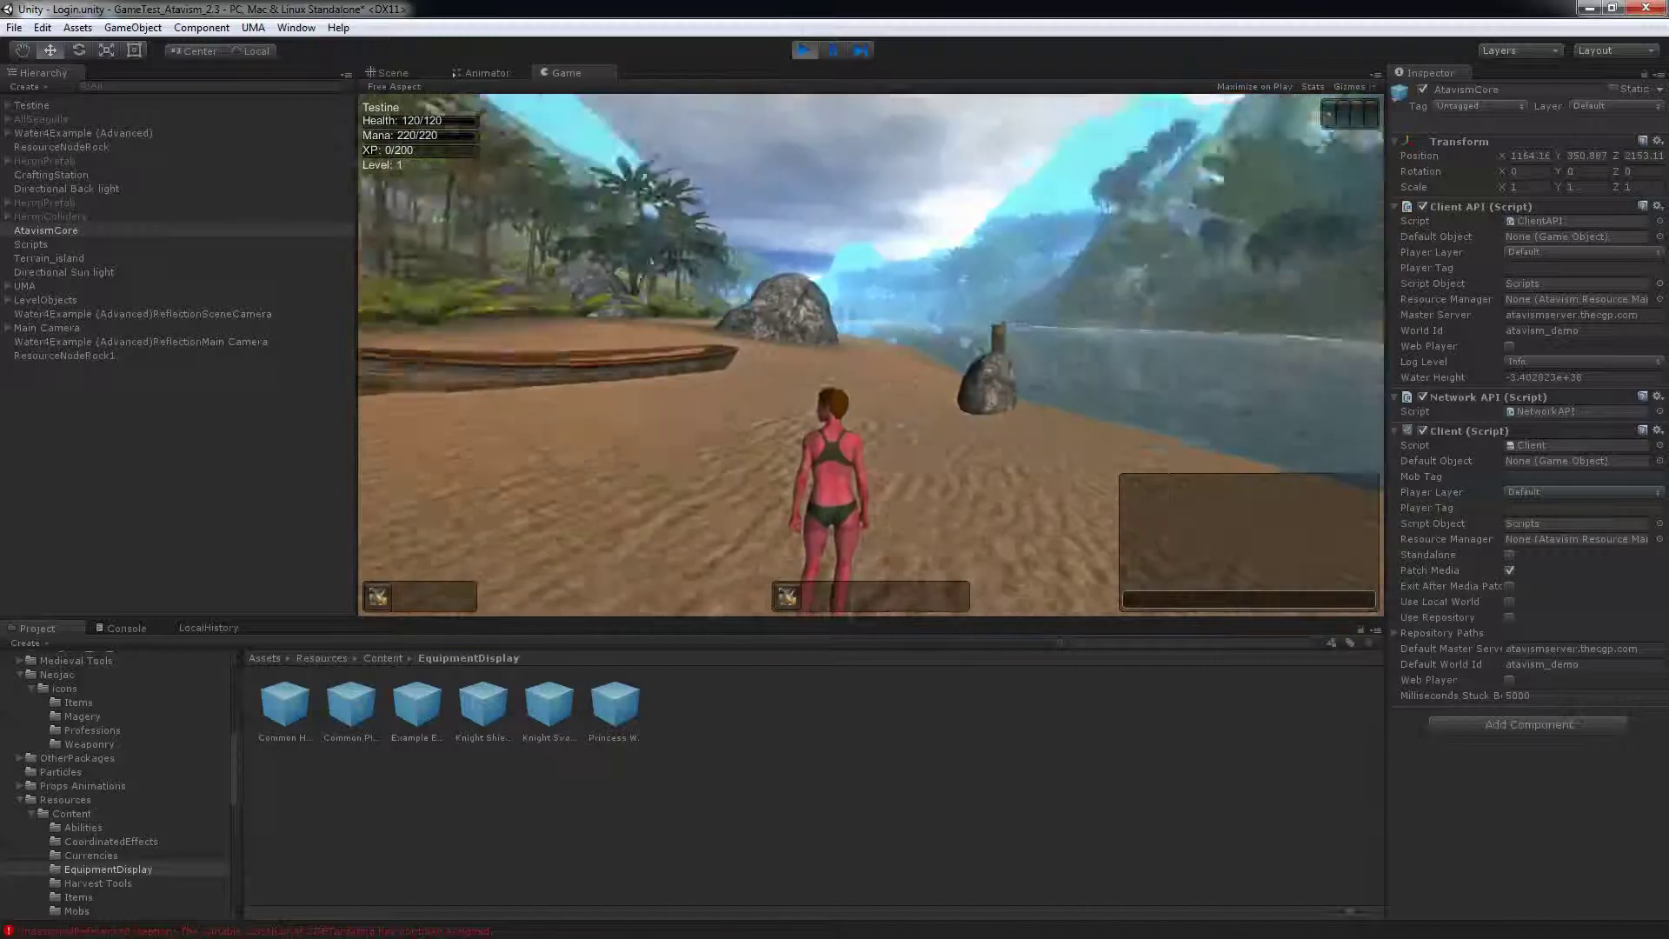
{"action": "right_click_drag", "start_coordinate": [869, 530], "coordinate": [883, 548]}
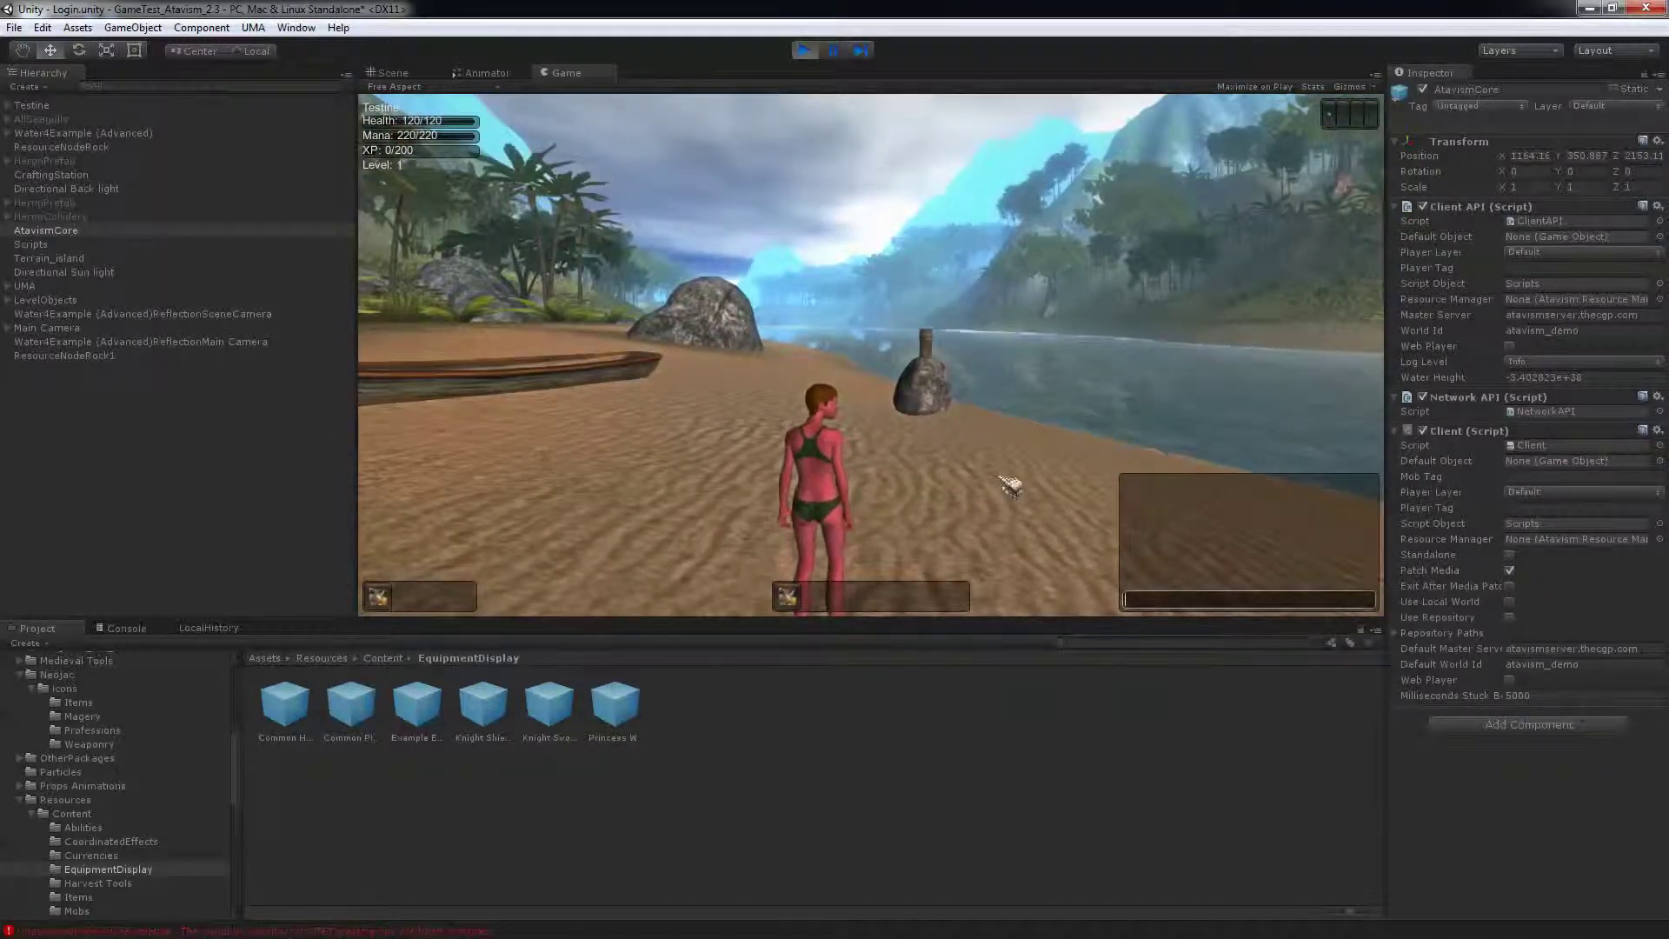
- Grant item 6 with the /gi 6 chat command and open the bag inventory
{"action": "type", "text": "/"}
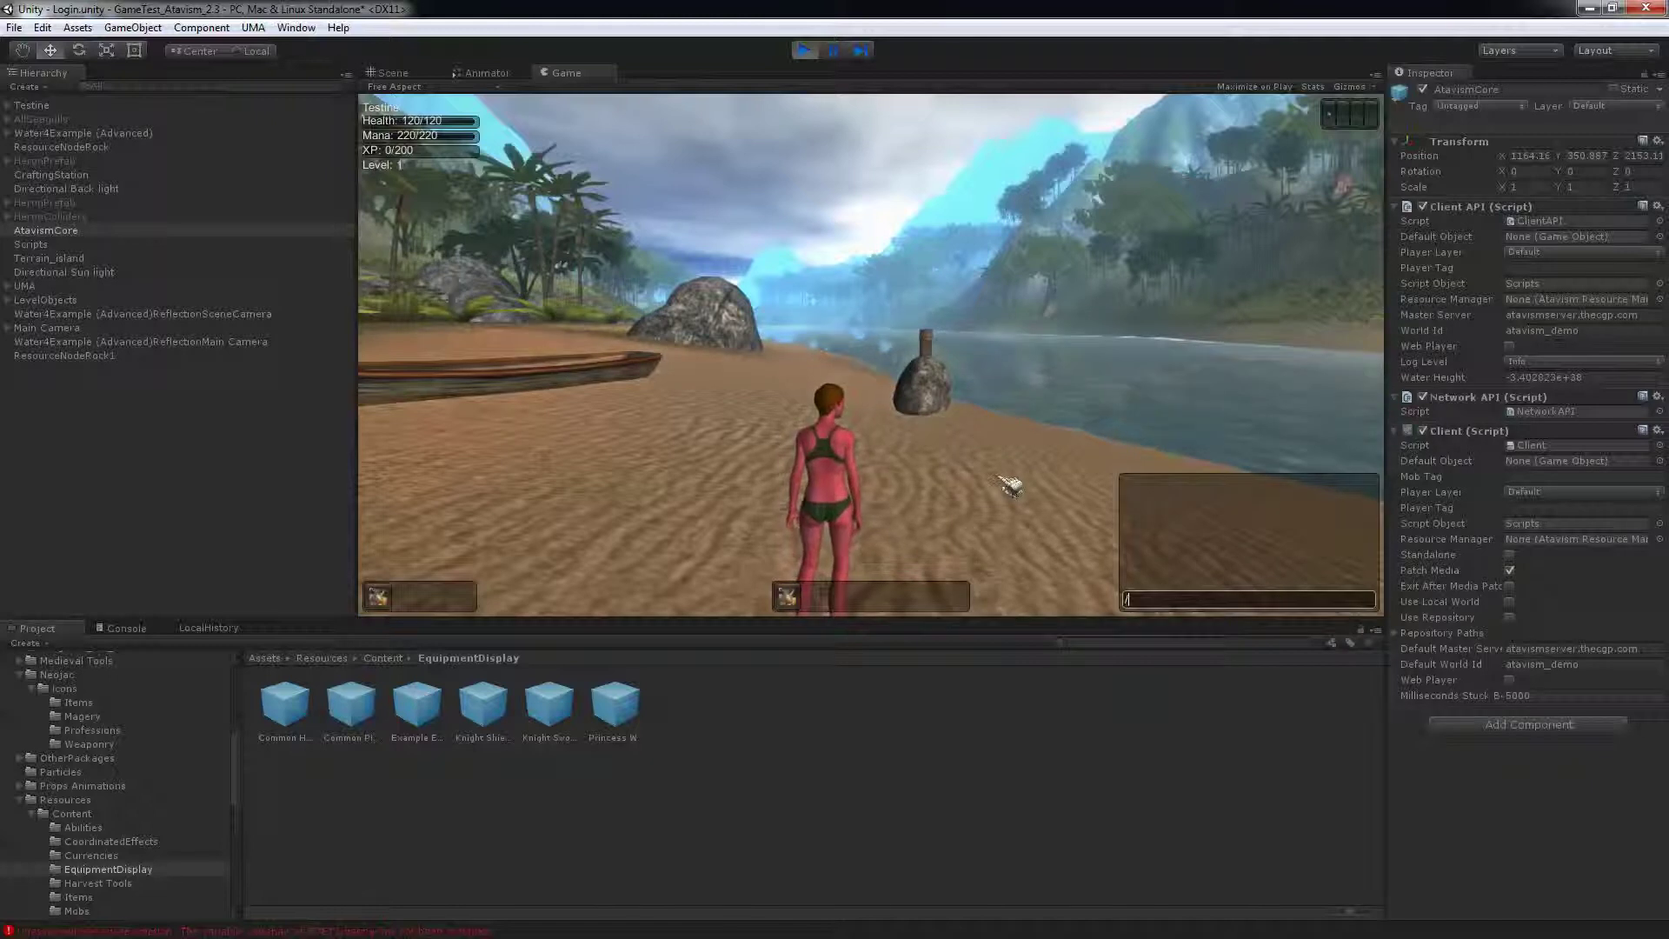
{"action": "type", "text": "gi"}
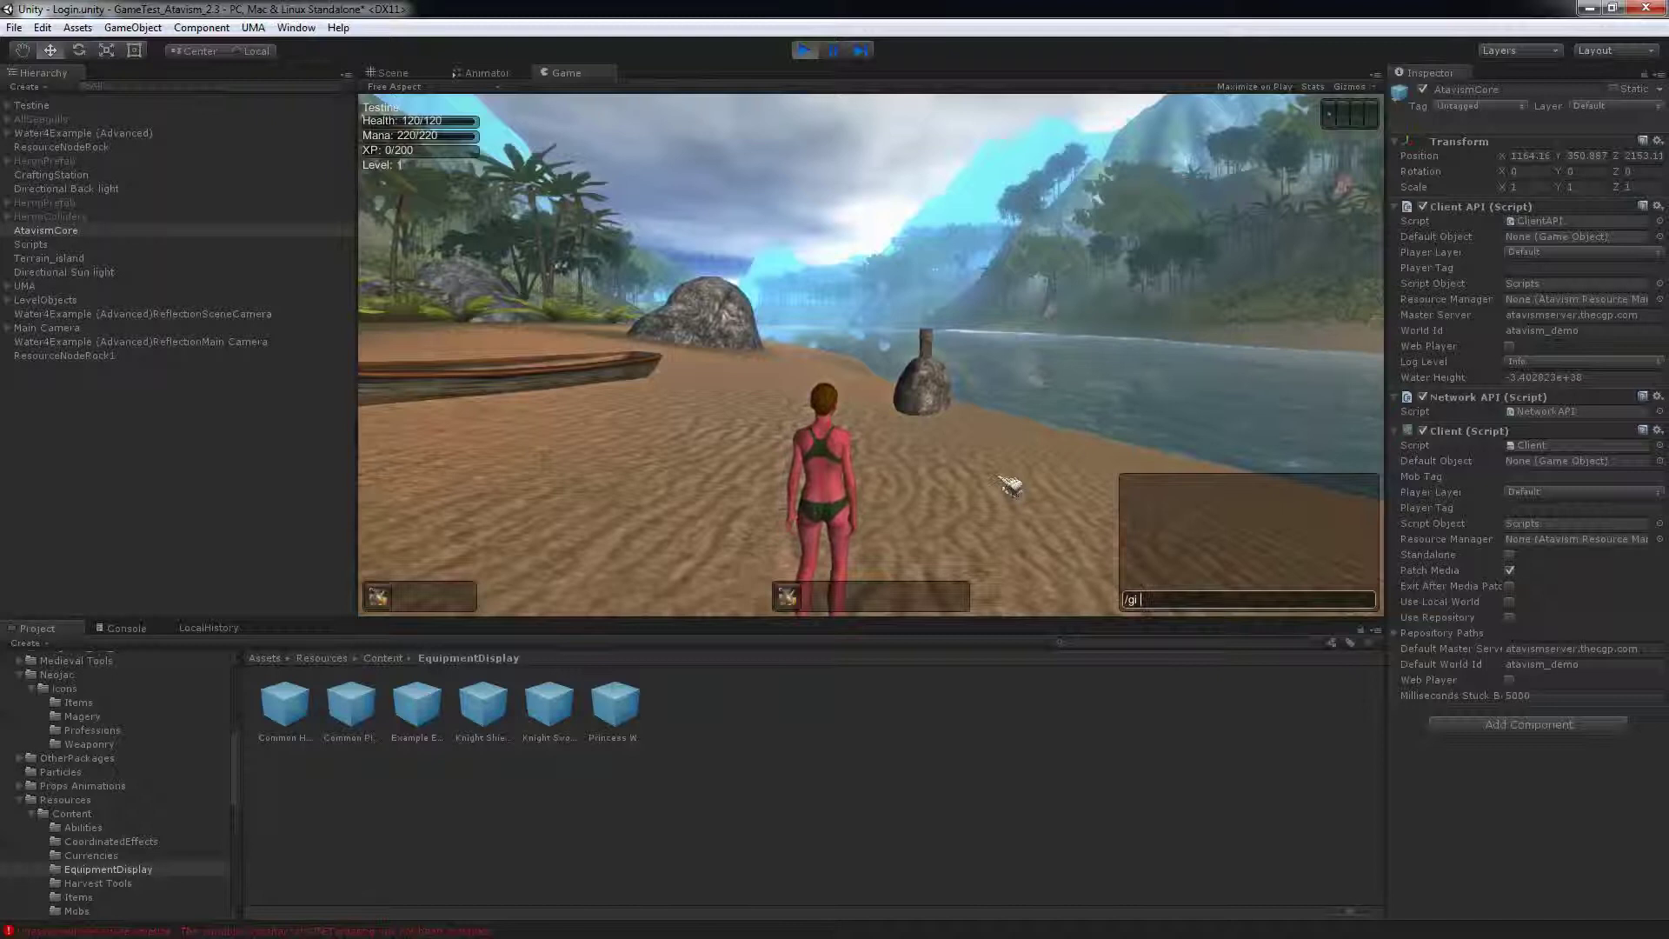
{"action": "type", "text": " 6"}
{"action": "key", "text": "Return"}
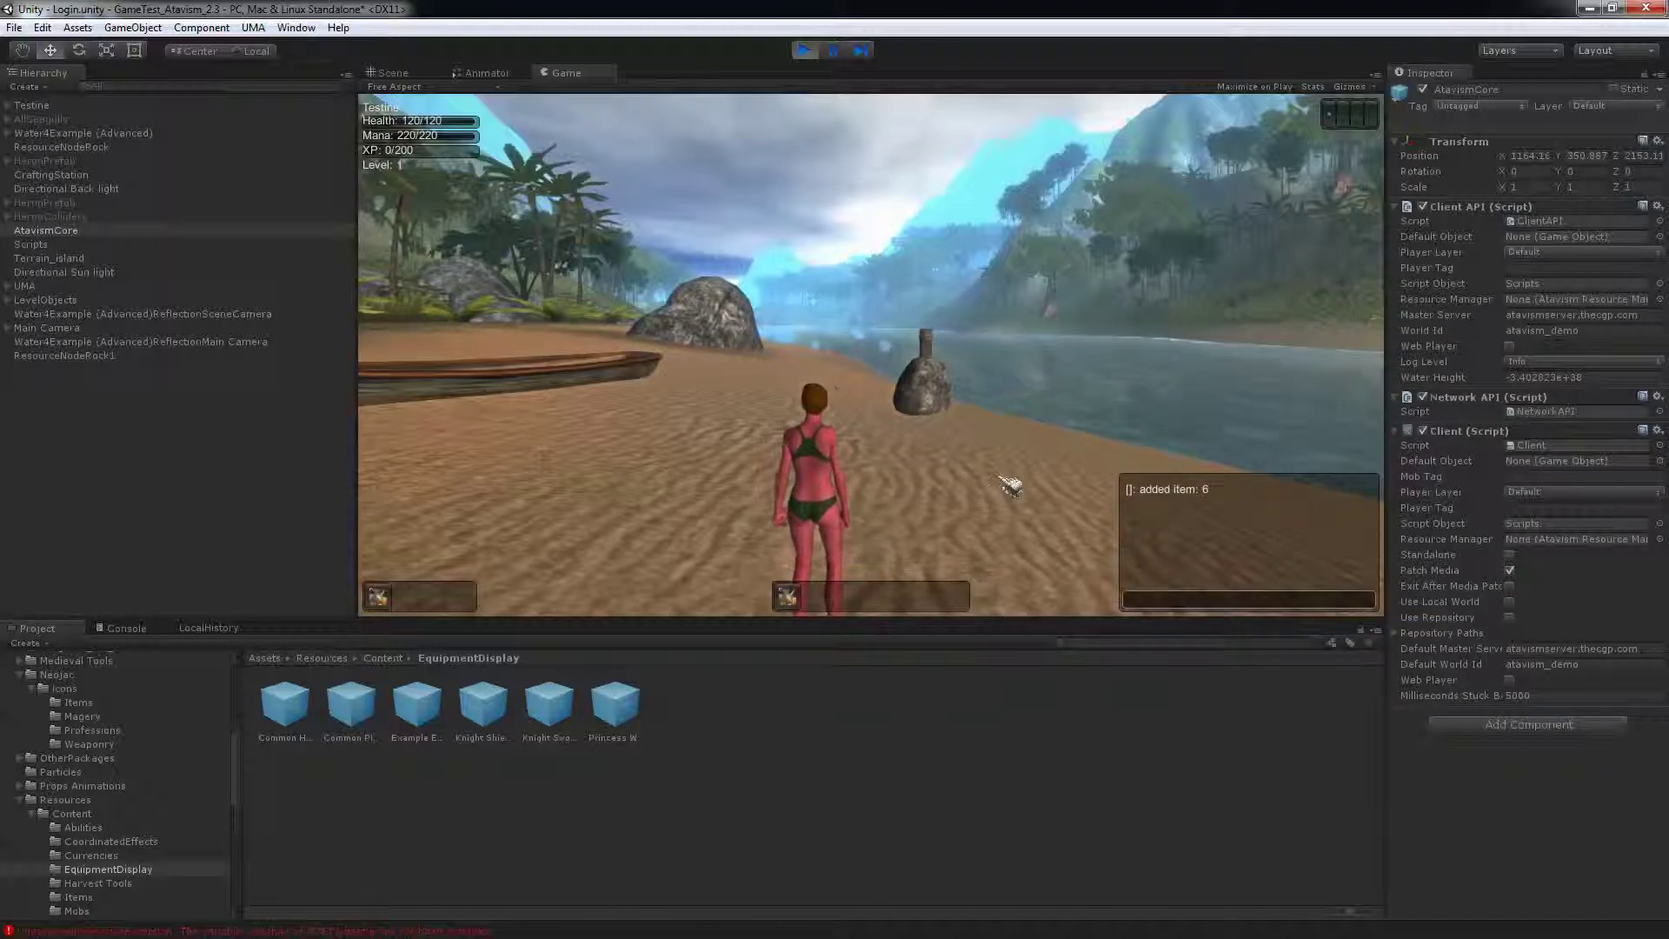
{"action": "left_click", "coordinate": [379, 596]}
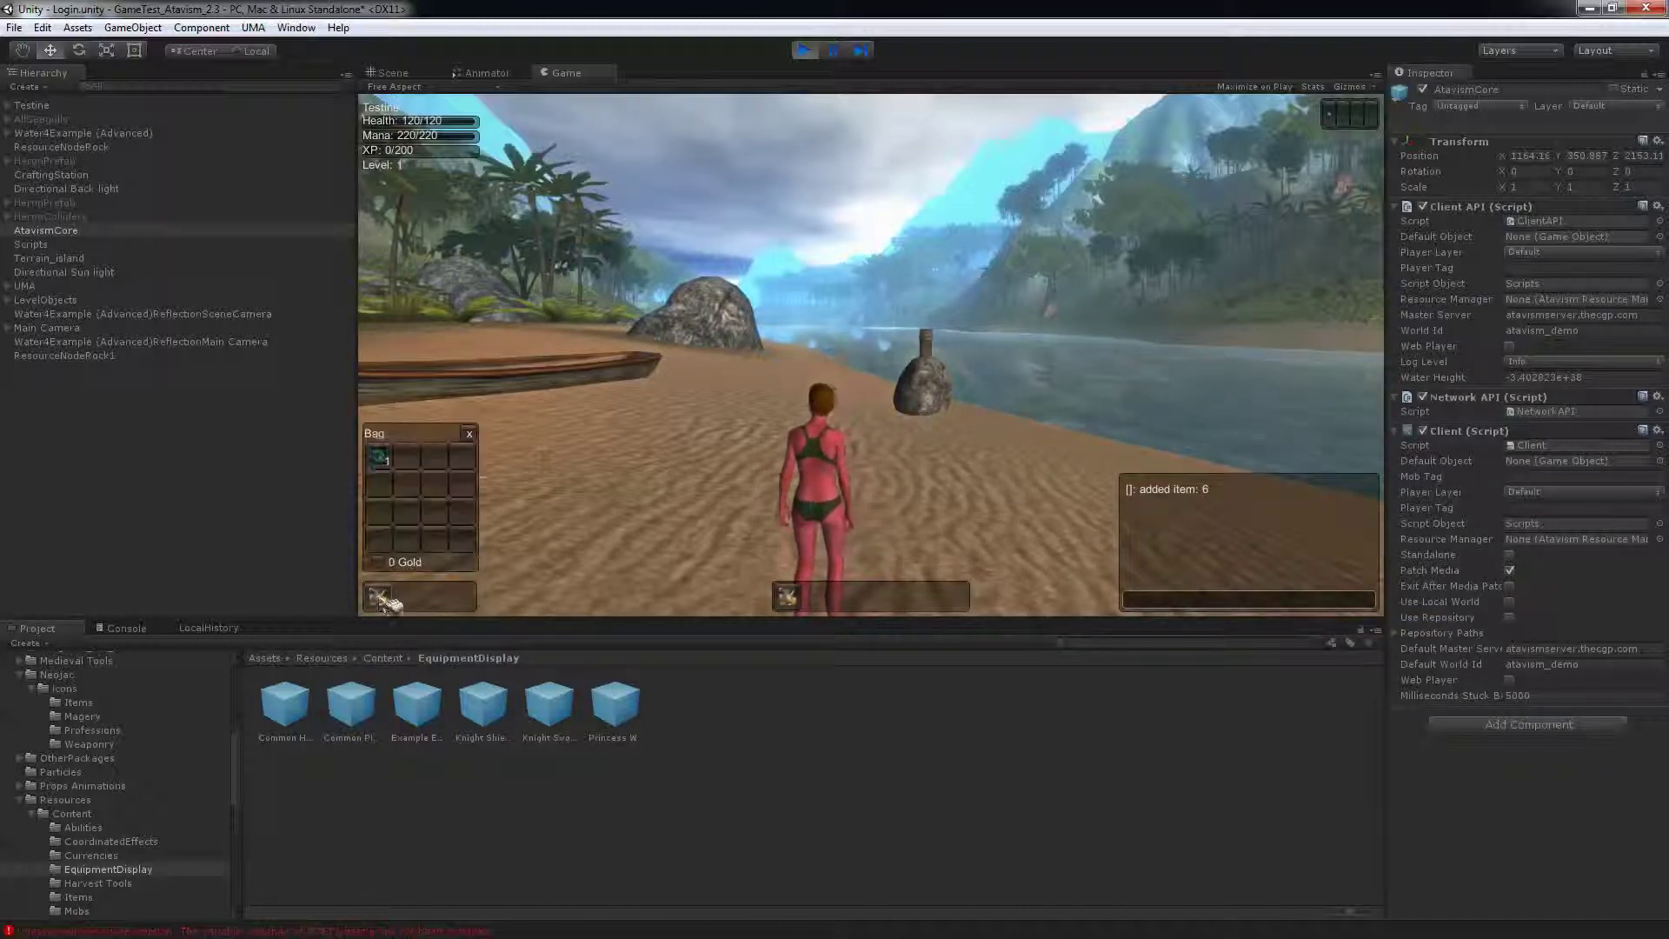
- Equip the hatchet from the first bag slot, turn Testine to inspect it, then stop playing
{"action": "left_click_drag", "start_coordinate": [379, 456], "coordinate": [1299, 322]}
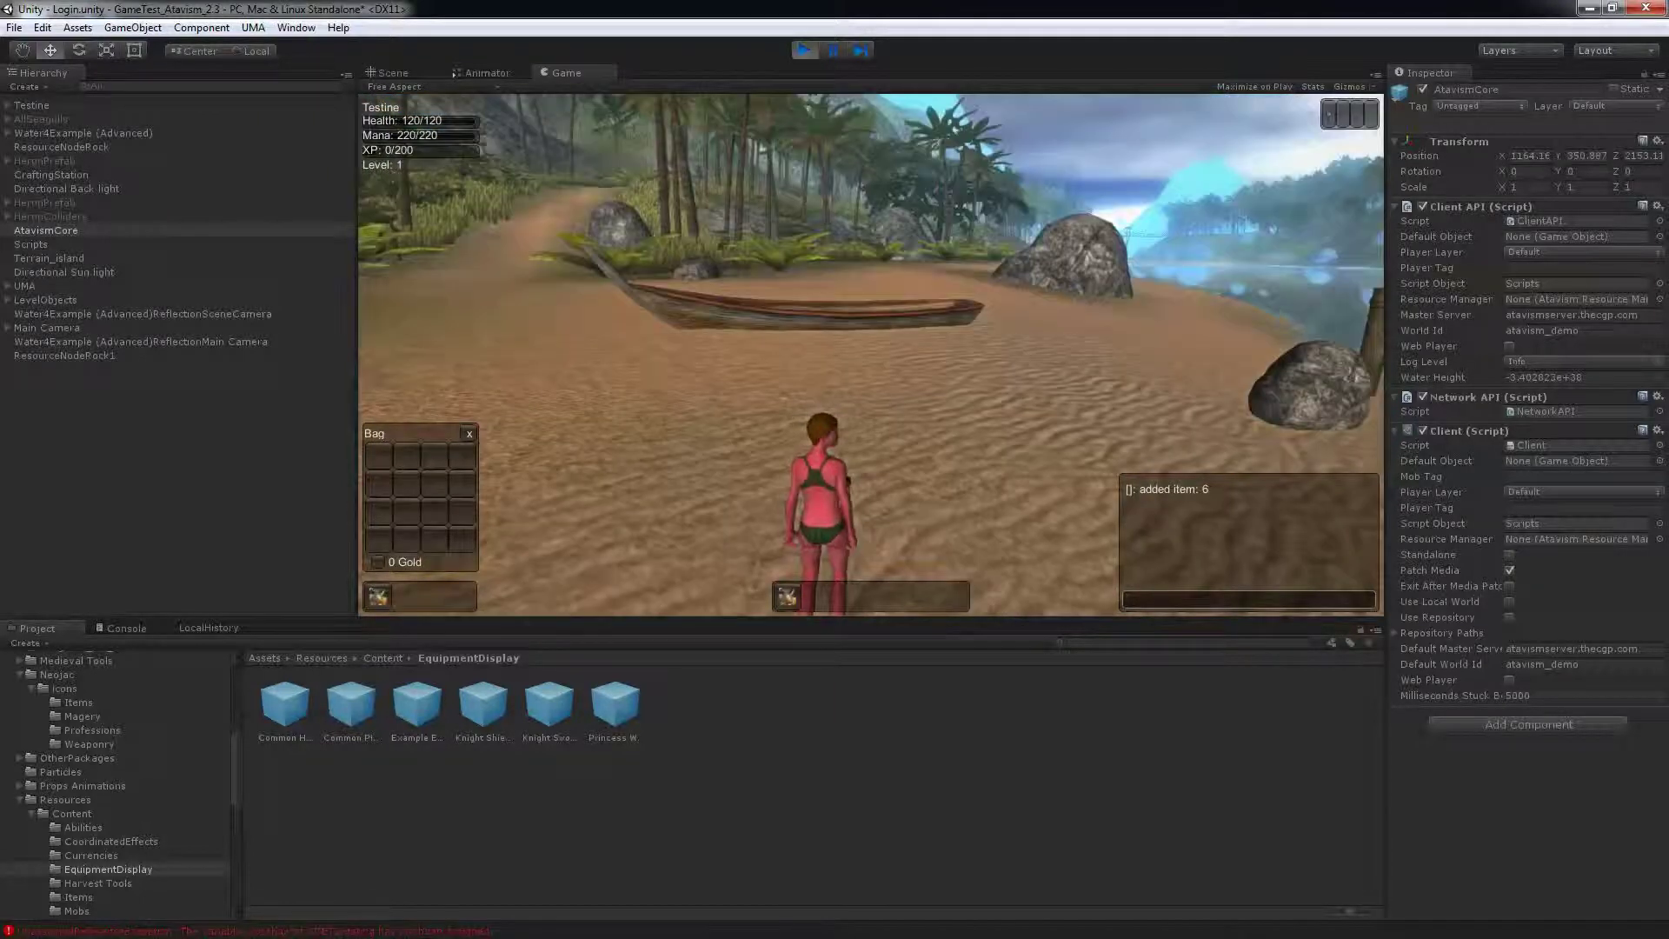
{"action": "key", "text": "d"}
{"action": "key", "text": "d"}
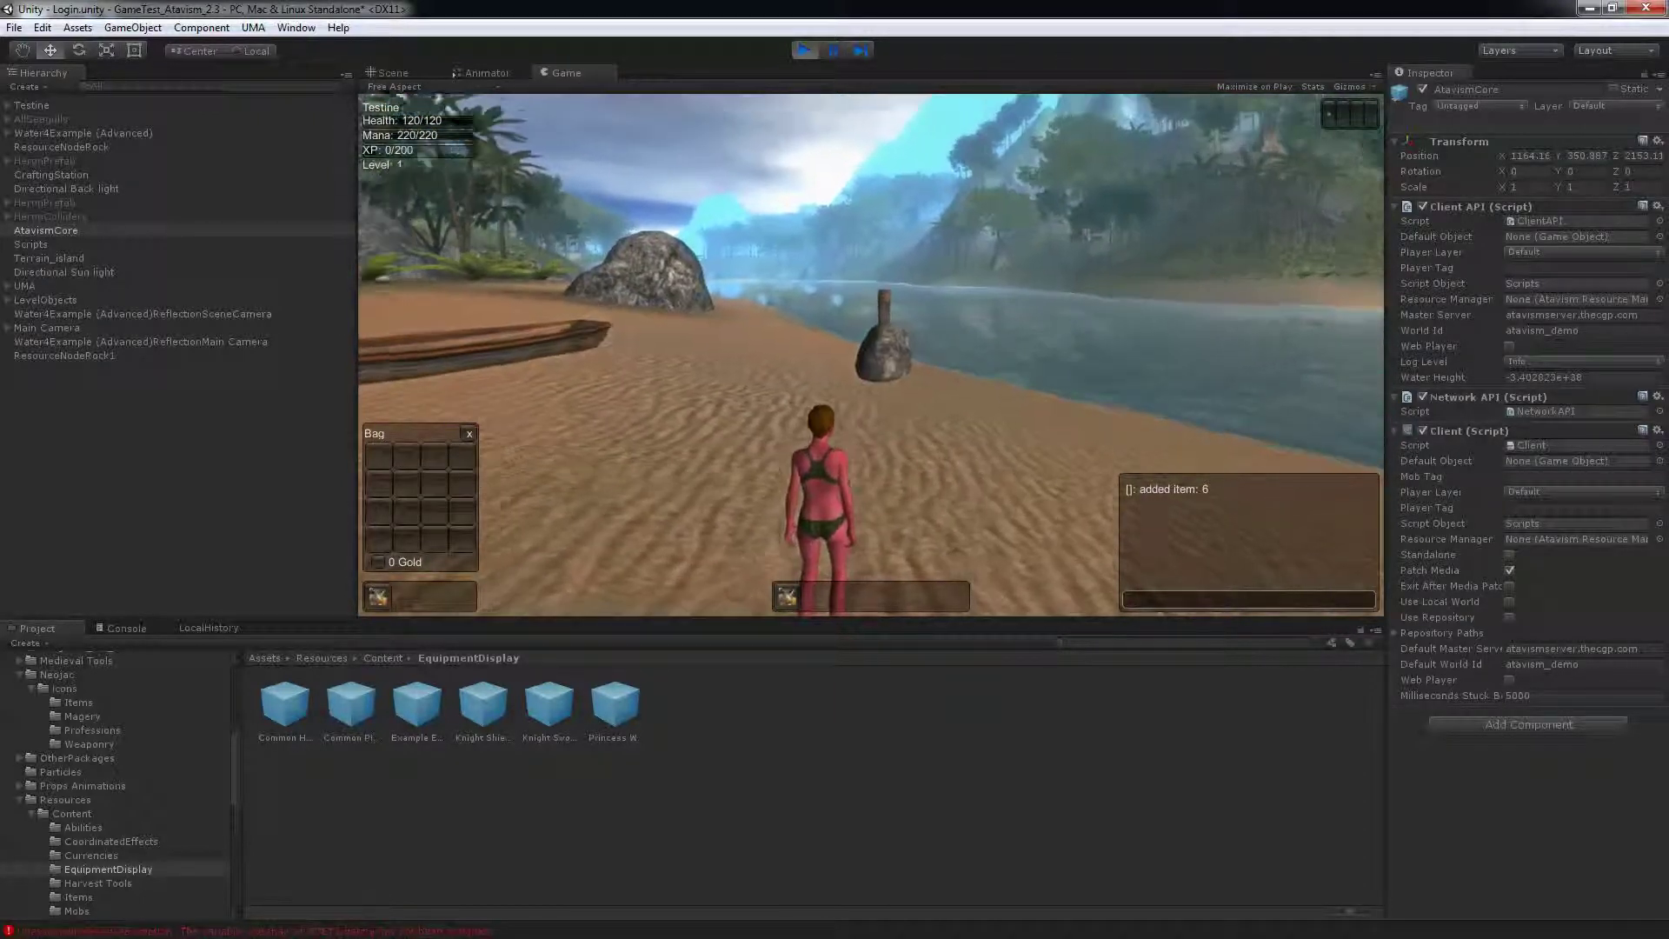
{"action": "key", "text": "a"}
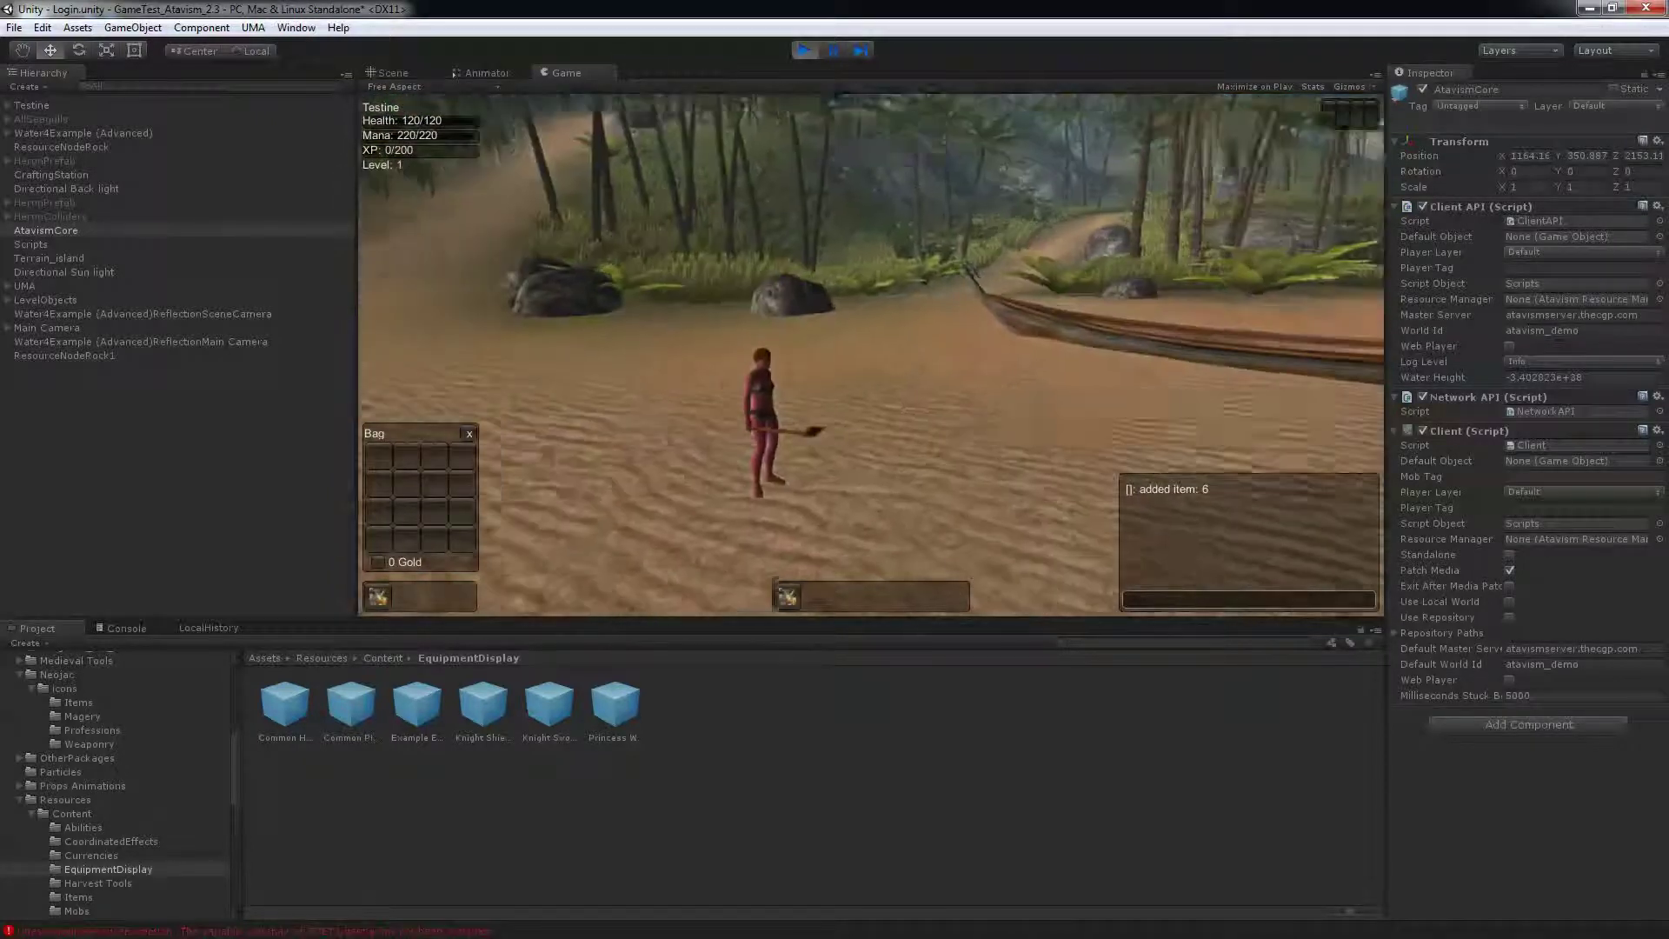
{"action": "key", "text": "d"}
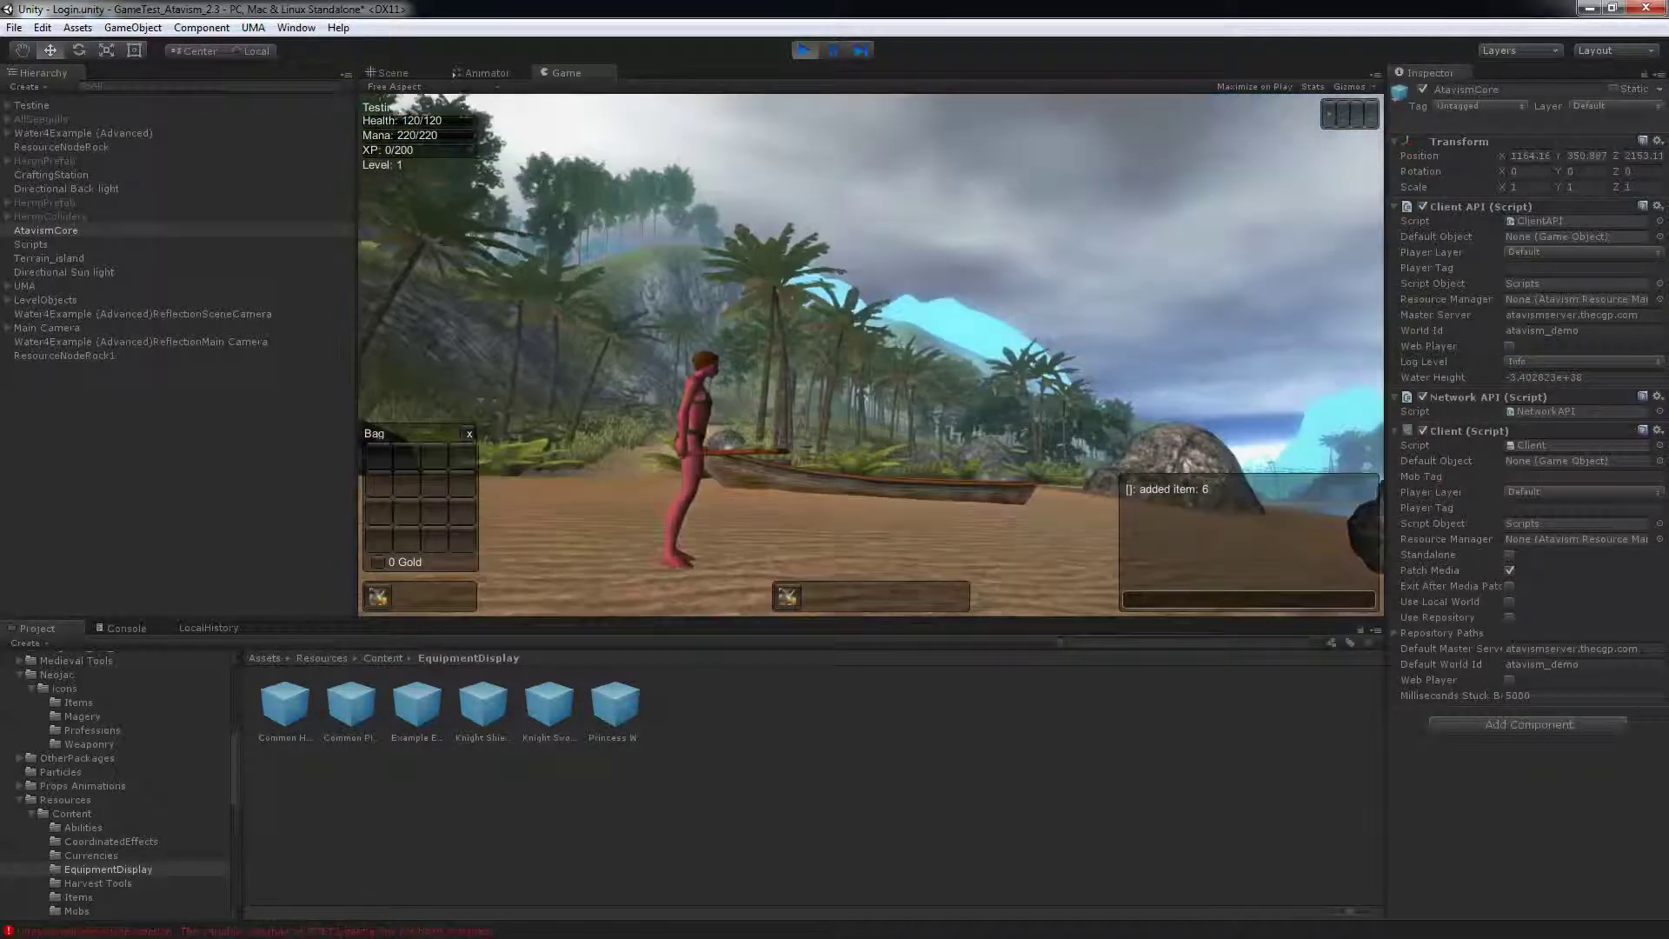
{"action": "key", "text": "a"}
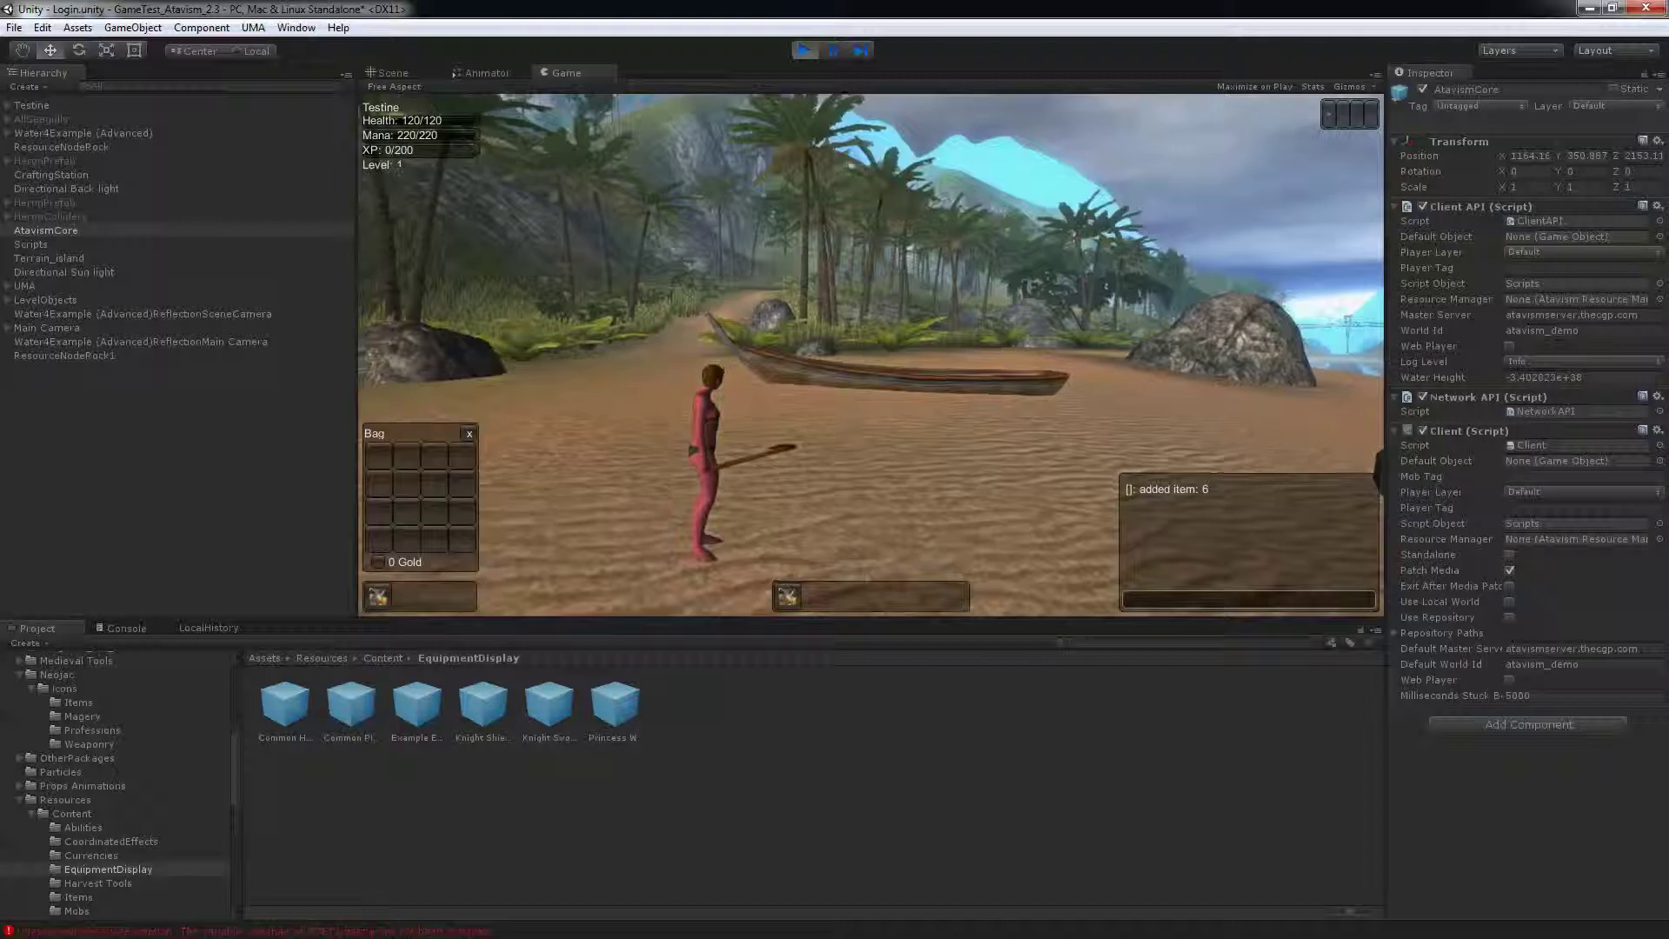
{"action": "key", "text": "a"}
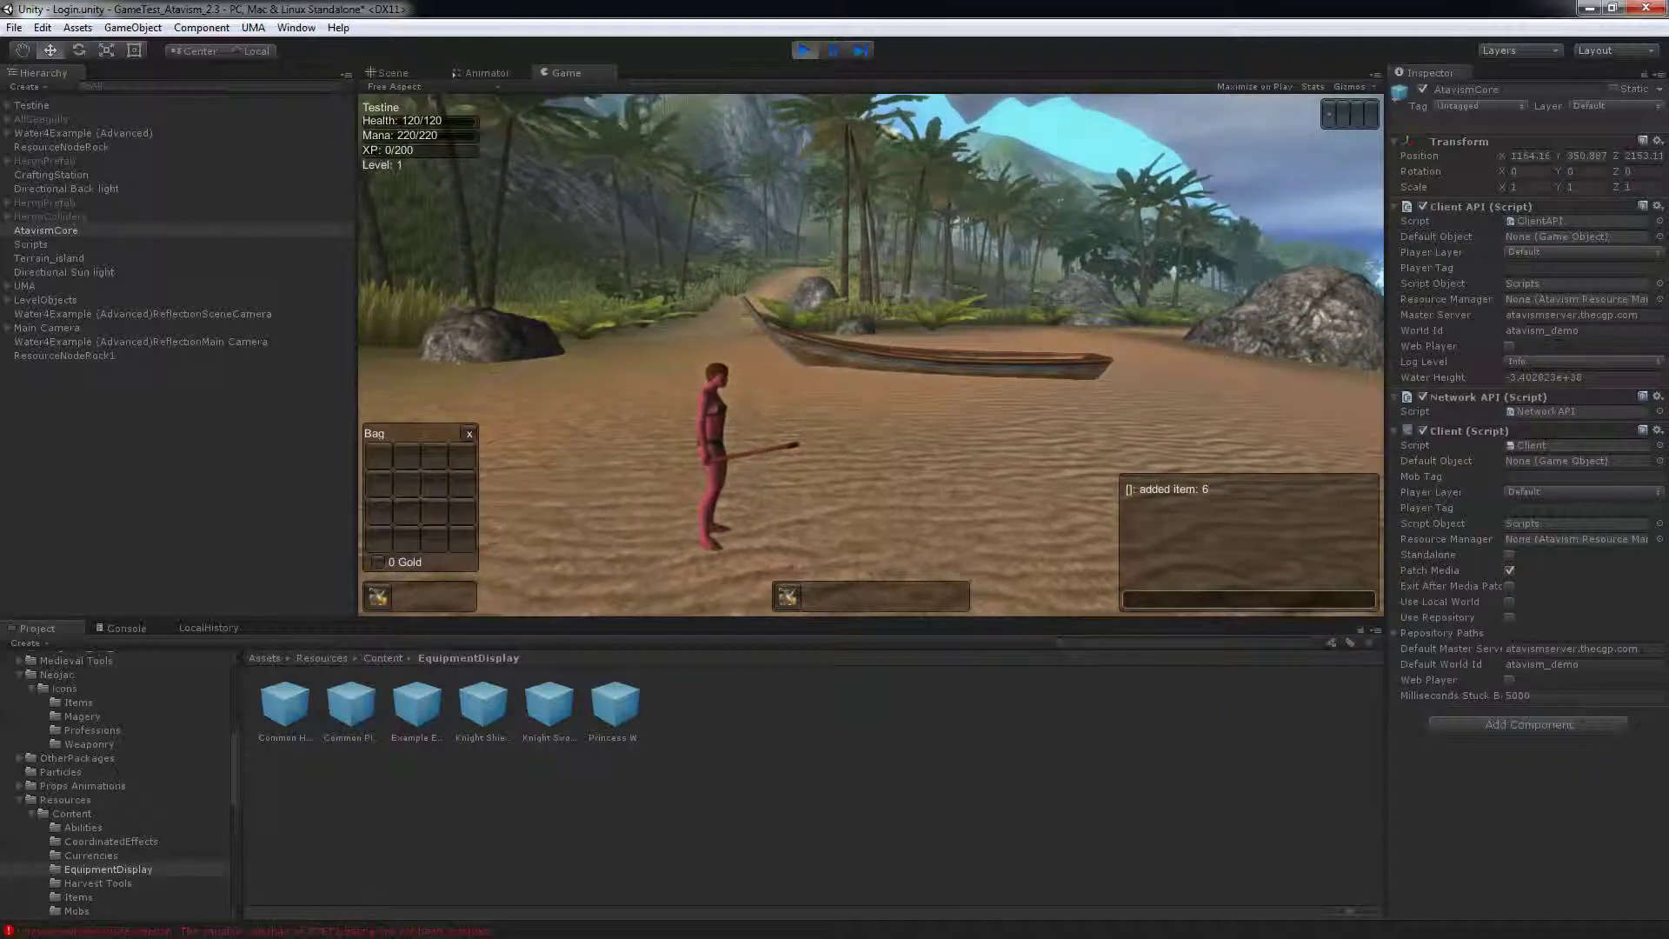
{"action": "left_click", "coordinate": [838, 56]}
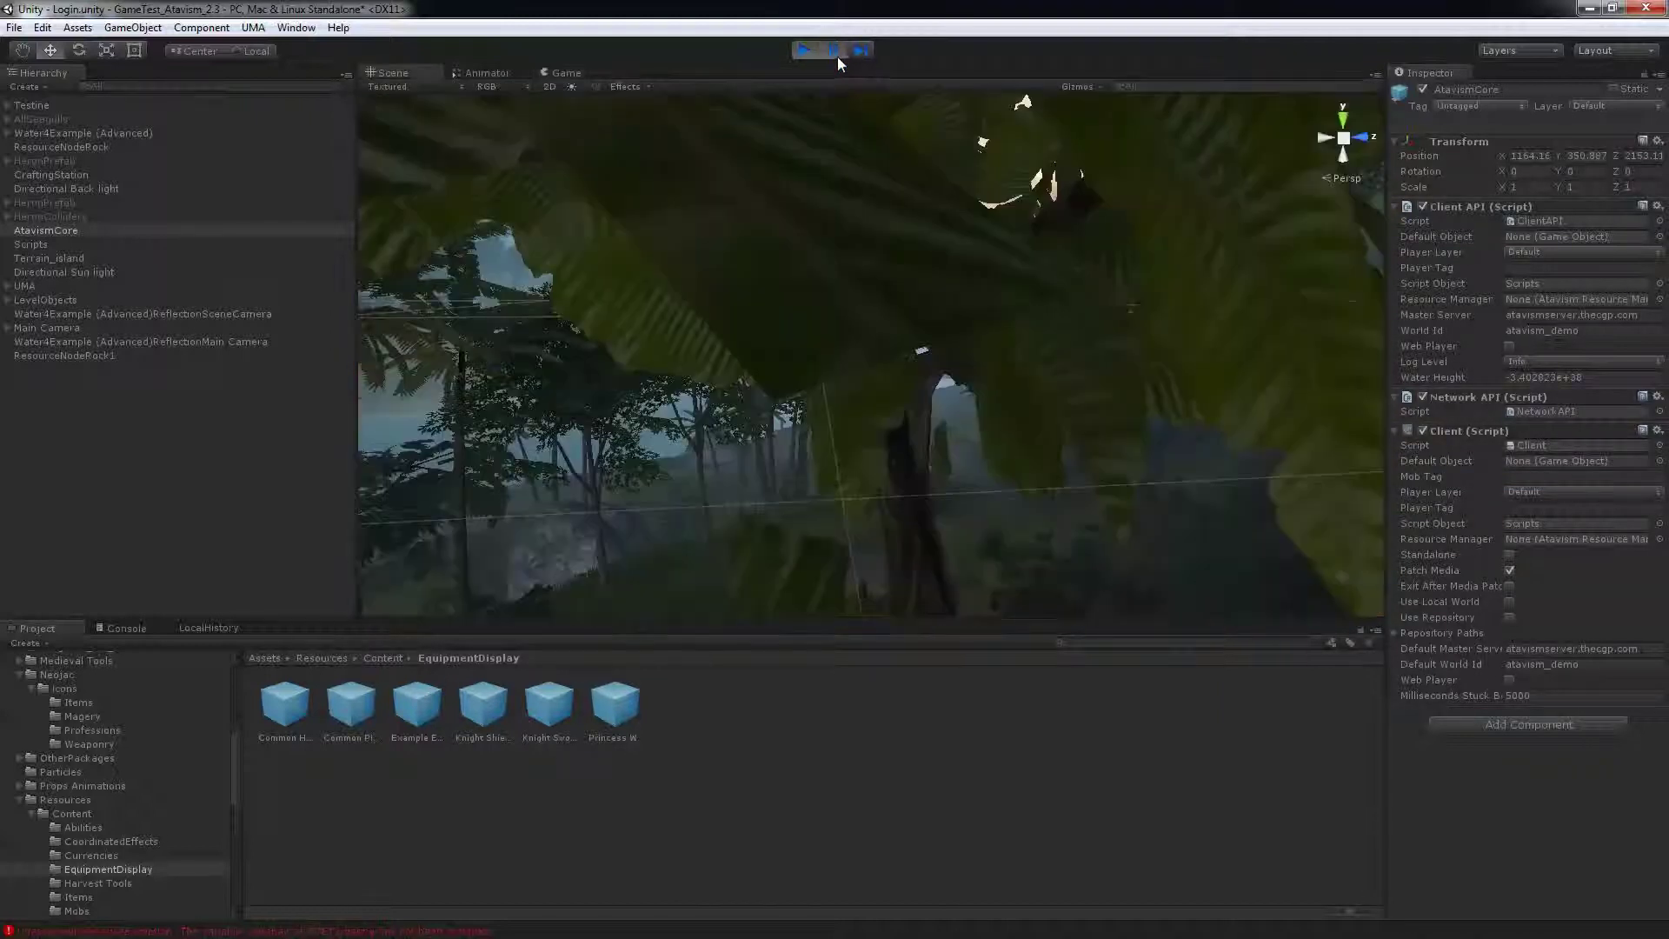
- Select Testine and expand her UMA rig down through Position to the Hips bone
{"action": "double_click", "coordinate": [33, 104]}
{"action": "left_click", "coordinate": [8, 105]}
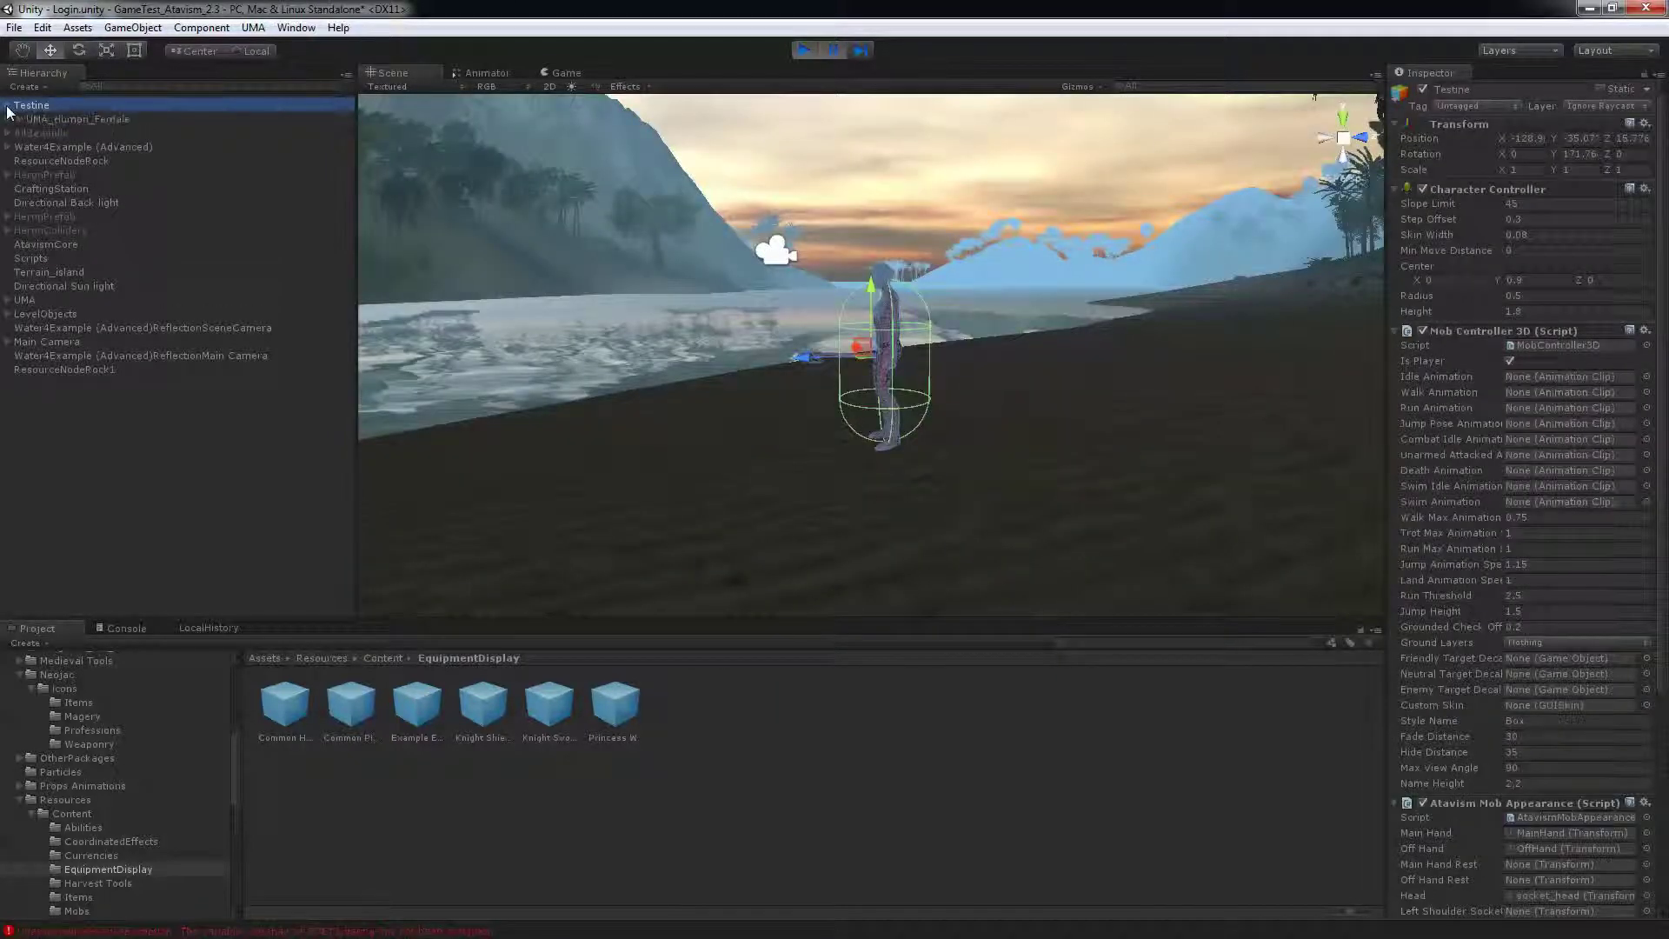
{"action": "left_click", "coordinate": [20, 120]}
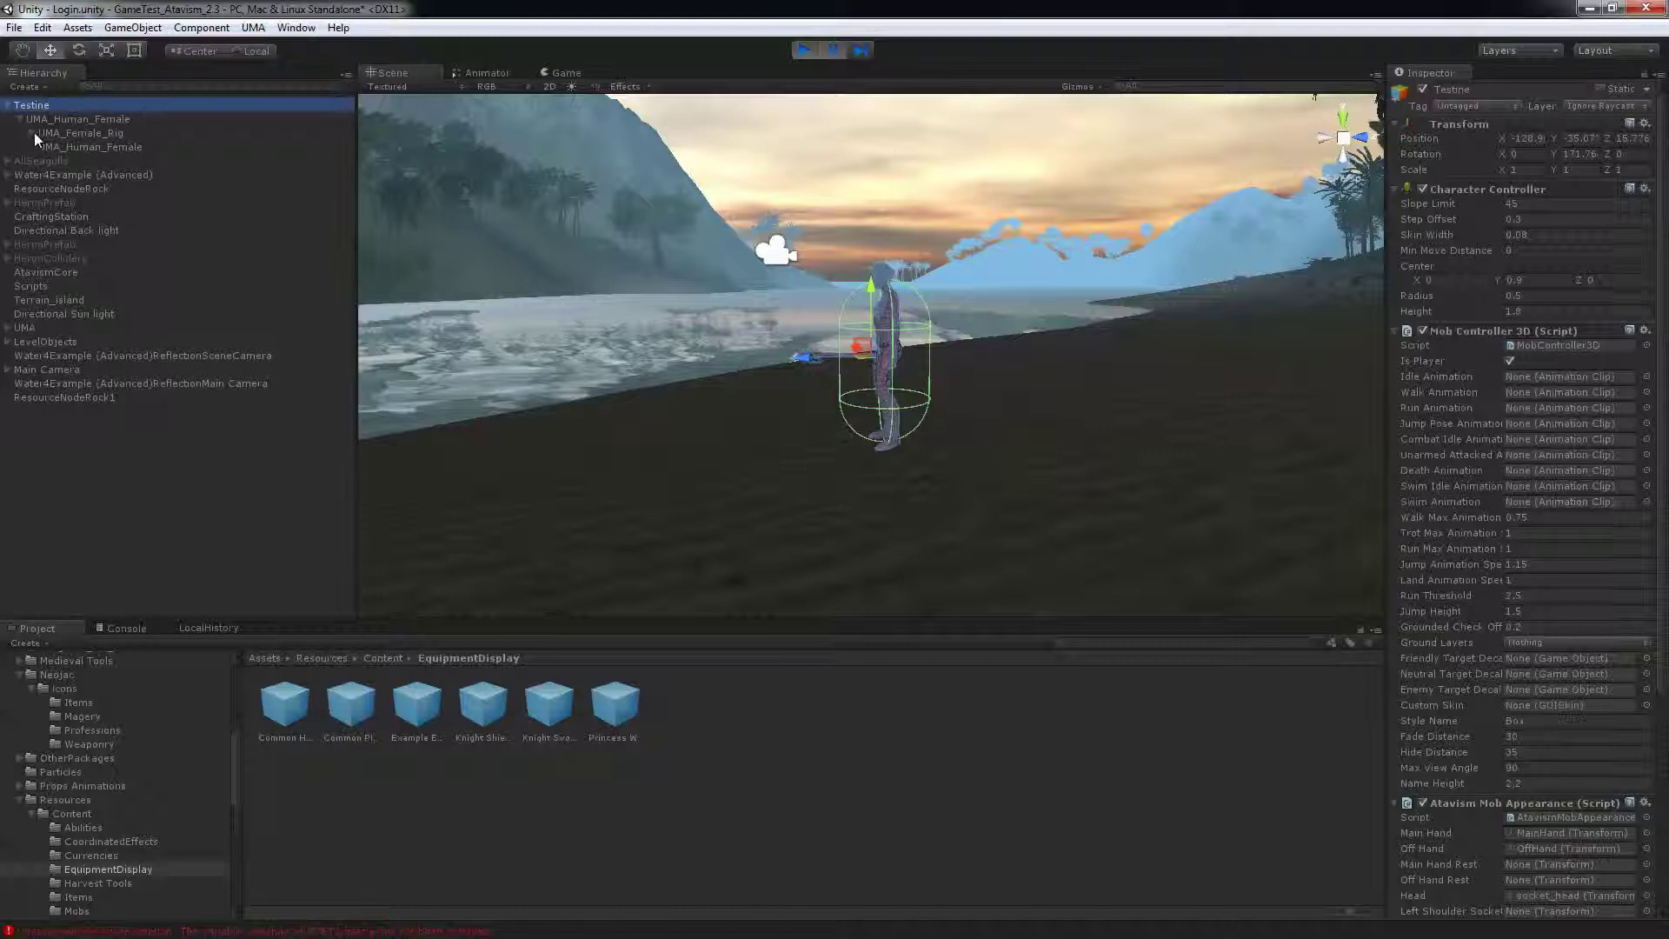
{"action": "left_click", "coordinate": [32, 133]}
{"action": "left_click", "coordinate": [56, 162]}
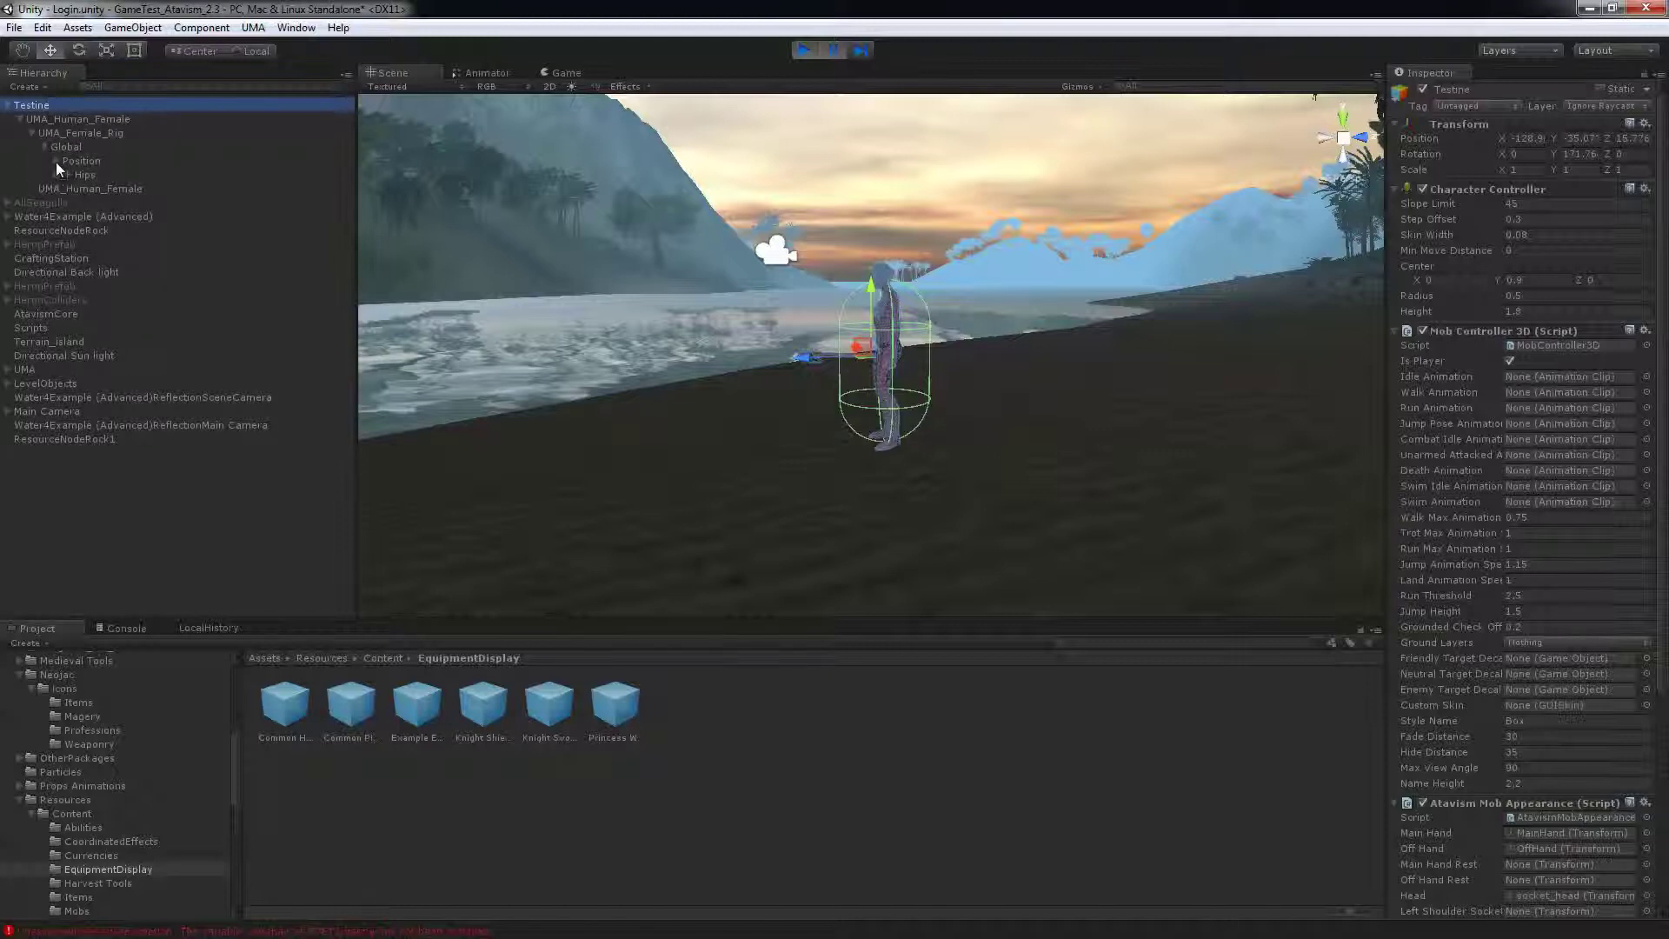
{"action": "left_click", "coordinate": [68, 176]}
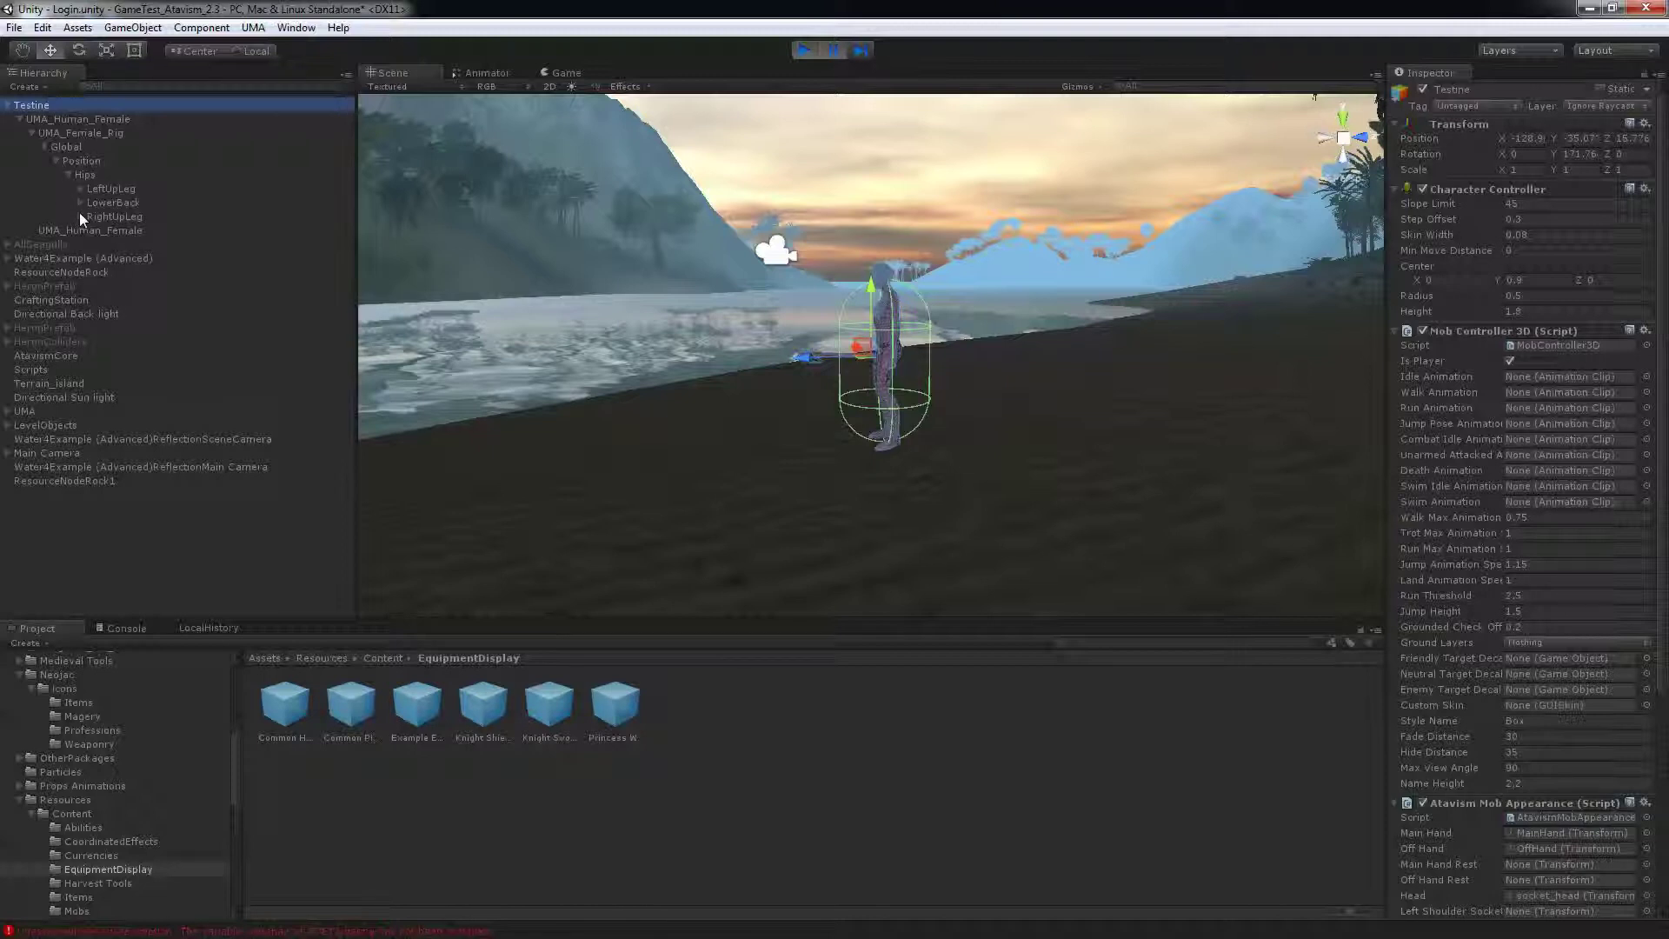
- Expand LowerBack through RightHand and MainHand, then select Common Hatchet(Clone)
{"action": "left_click", "coordinate": [81, 203]}
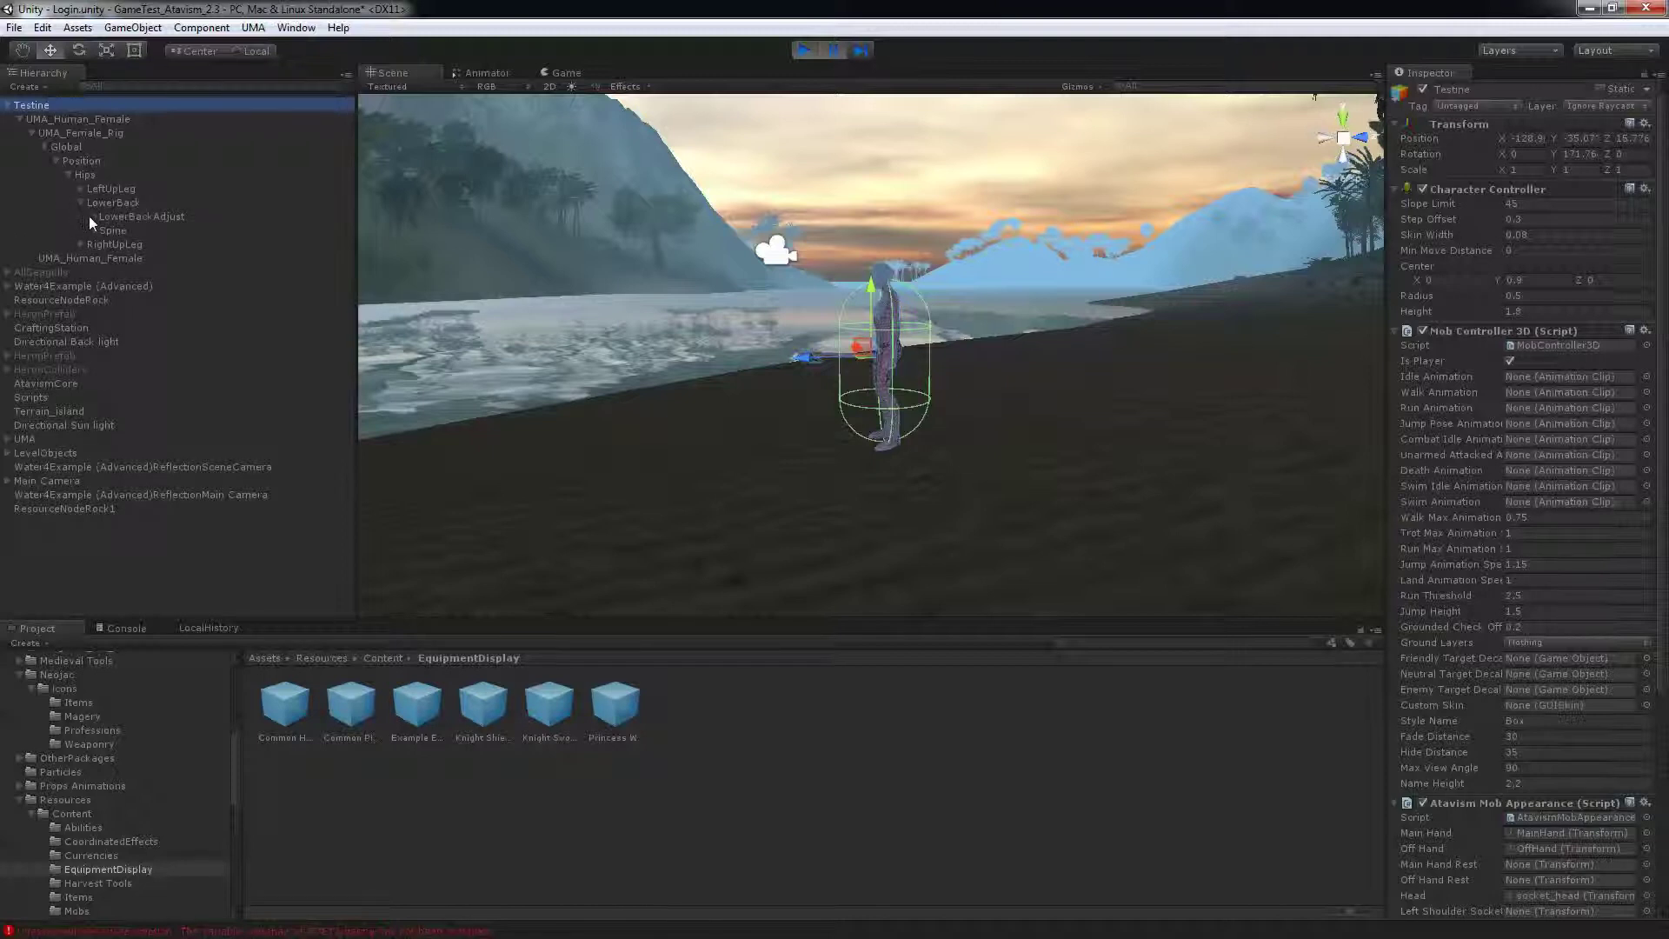
{"action": "left_click", "coordinate": [92, 229]}
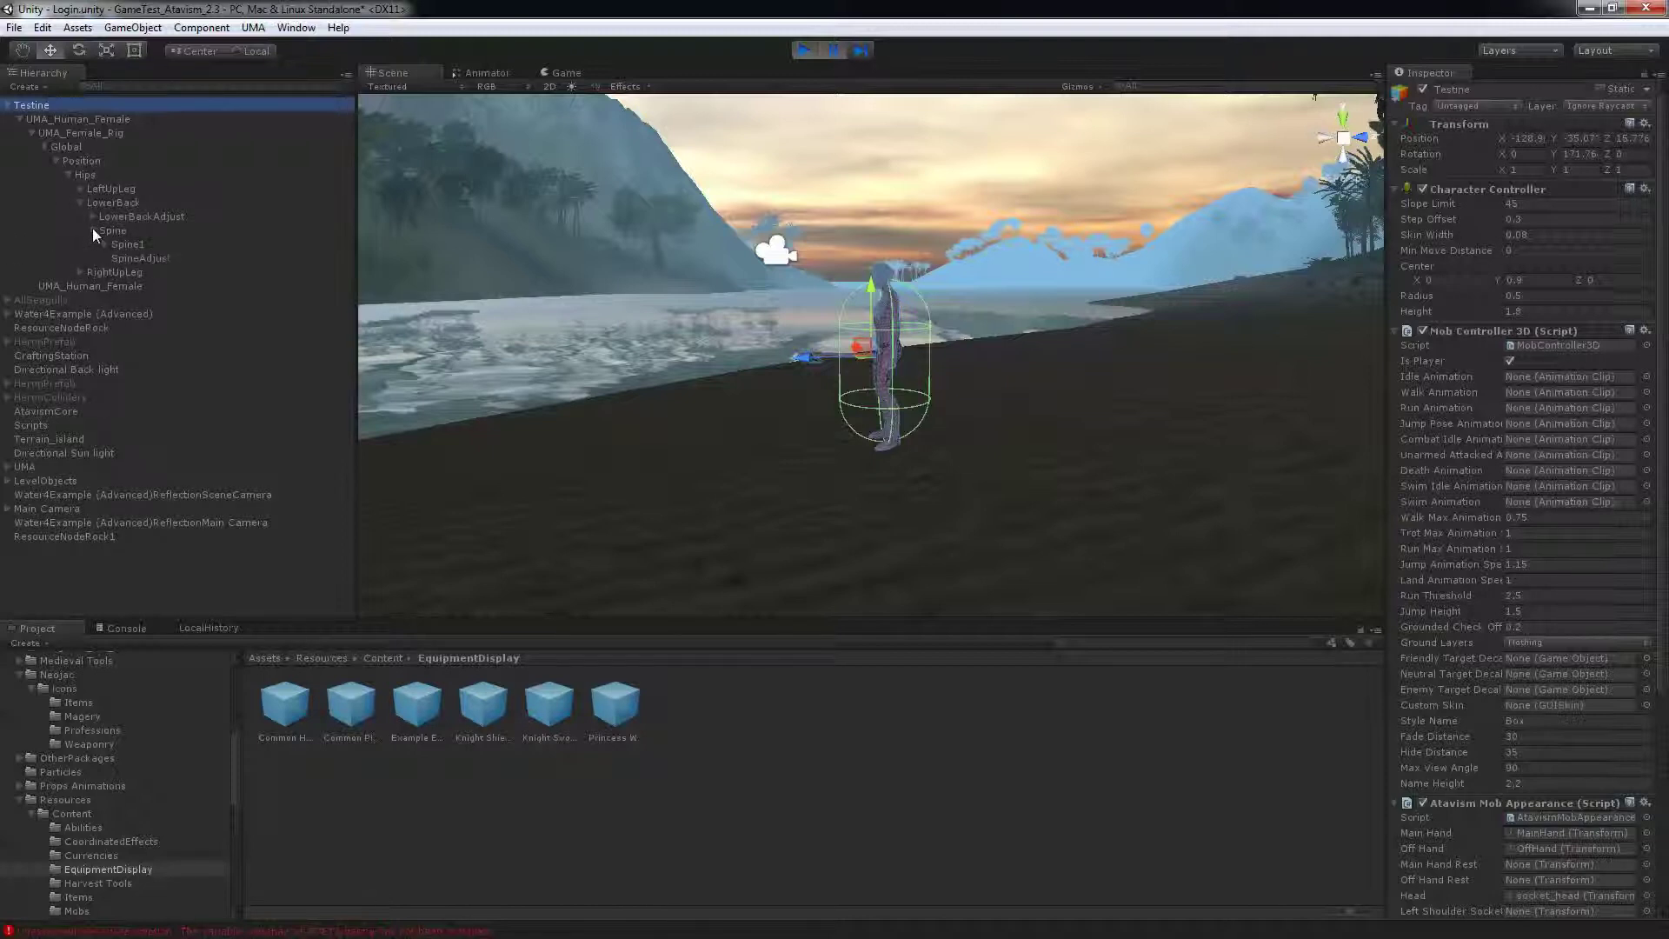
{"action": "left_click", "coordinate": [102, 244]}
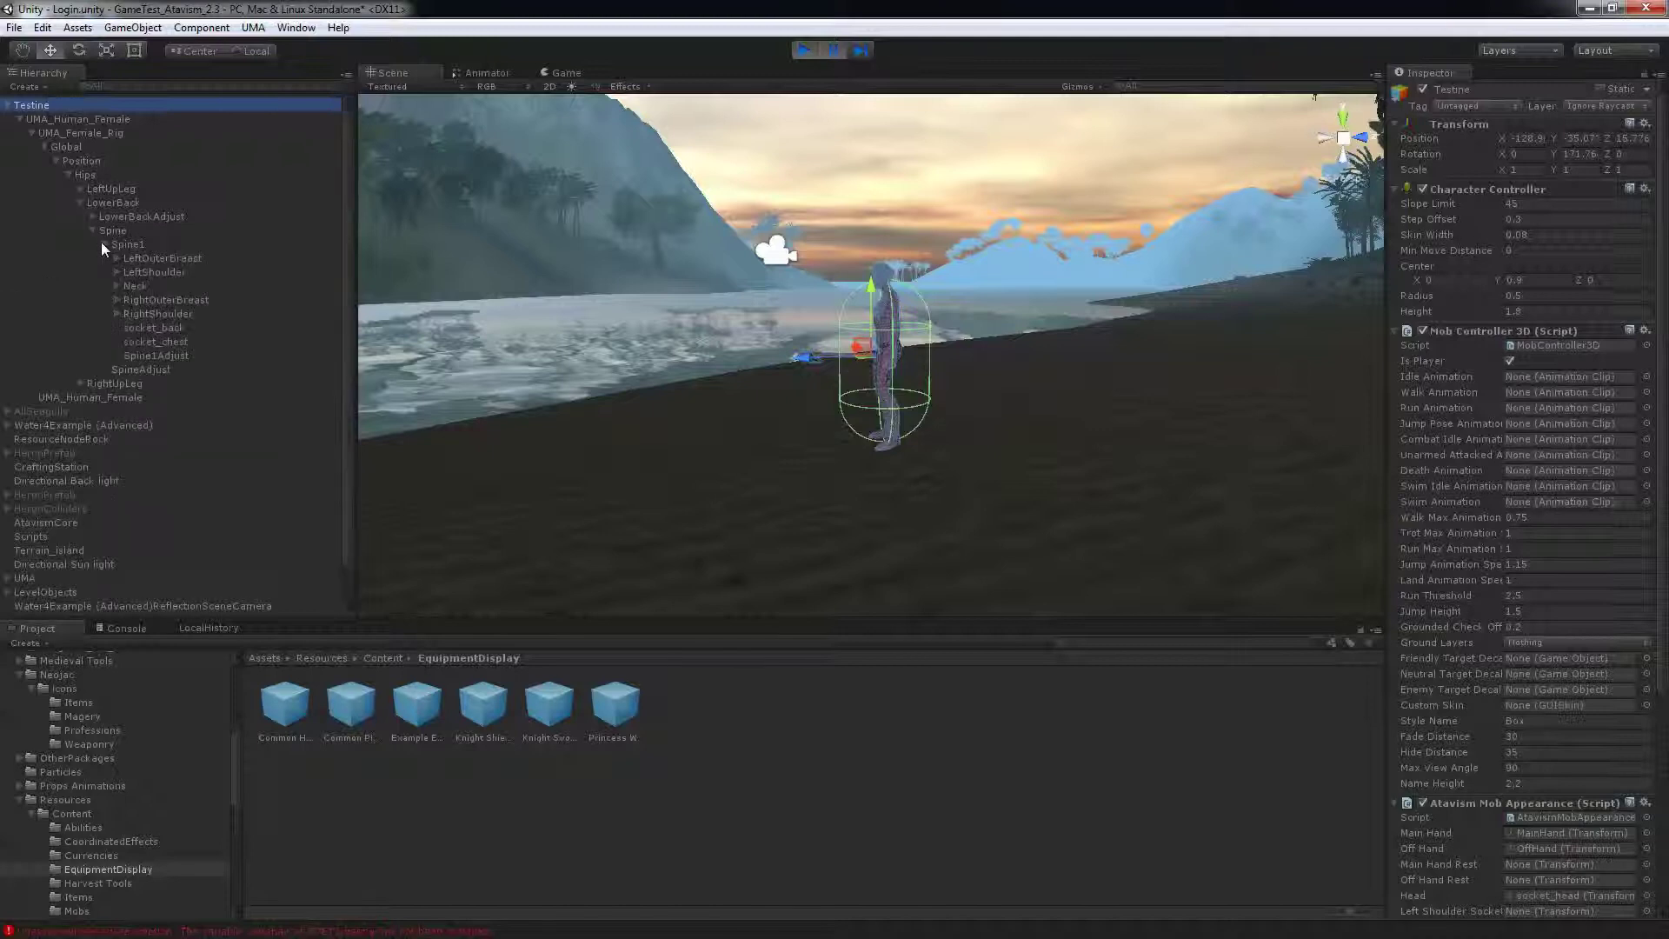
{"action": "left_click", "coordinate": [117, 314]}
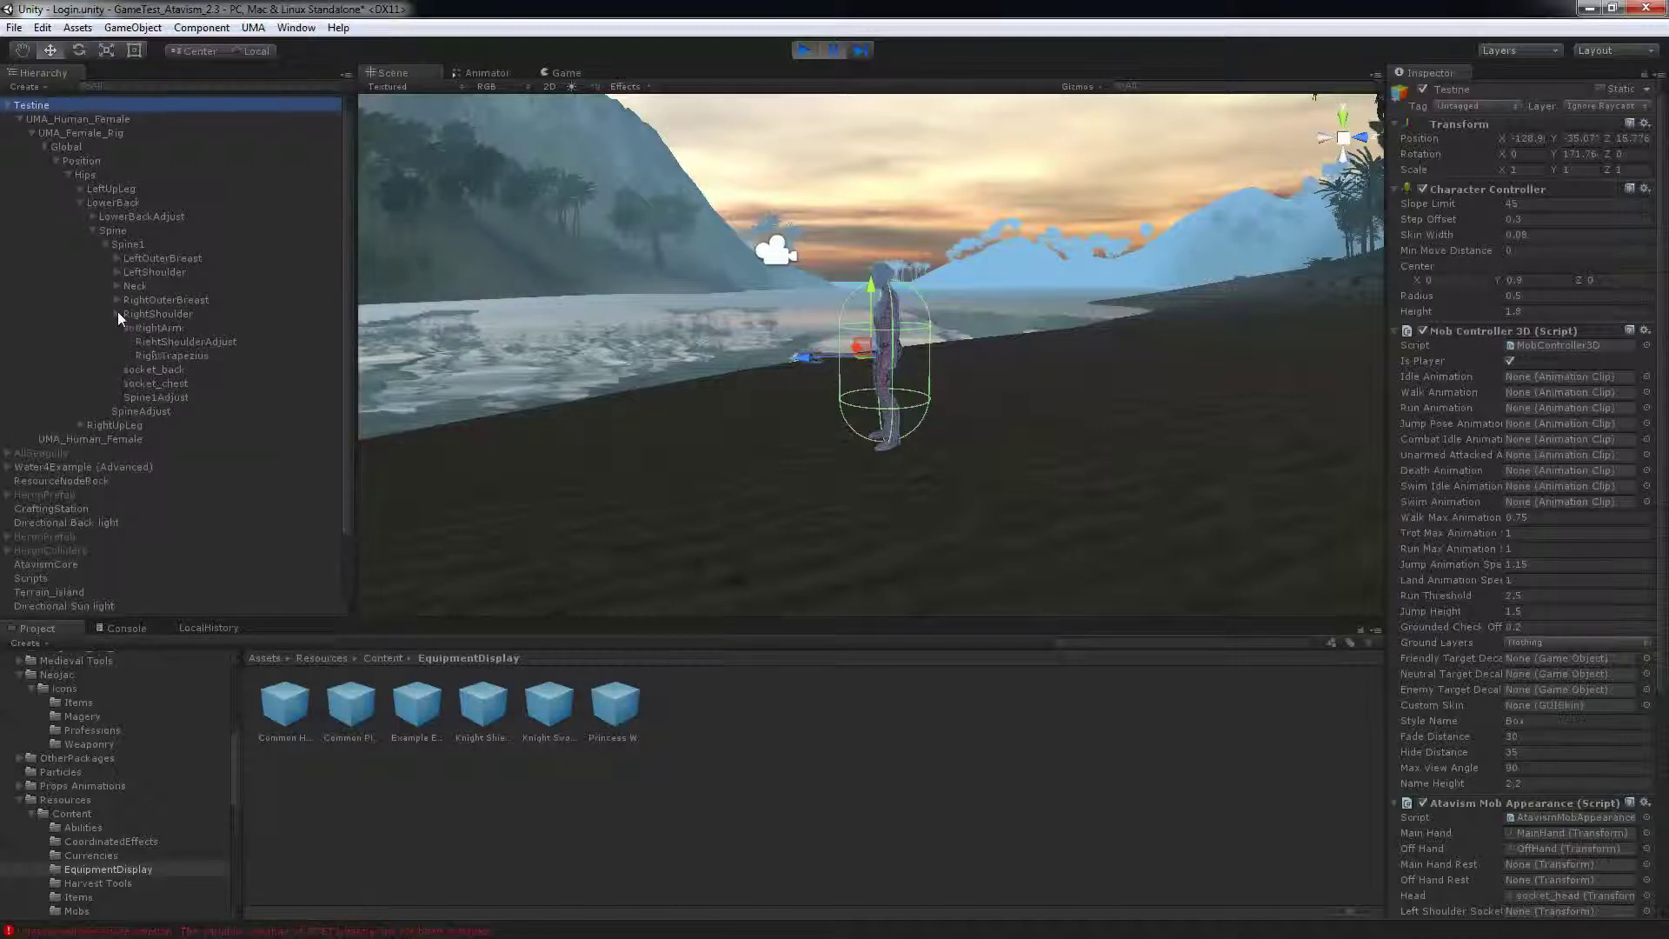
{"action": "left_click", "coordinate": [129, 328]}
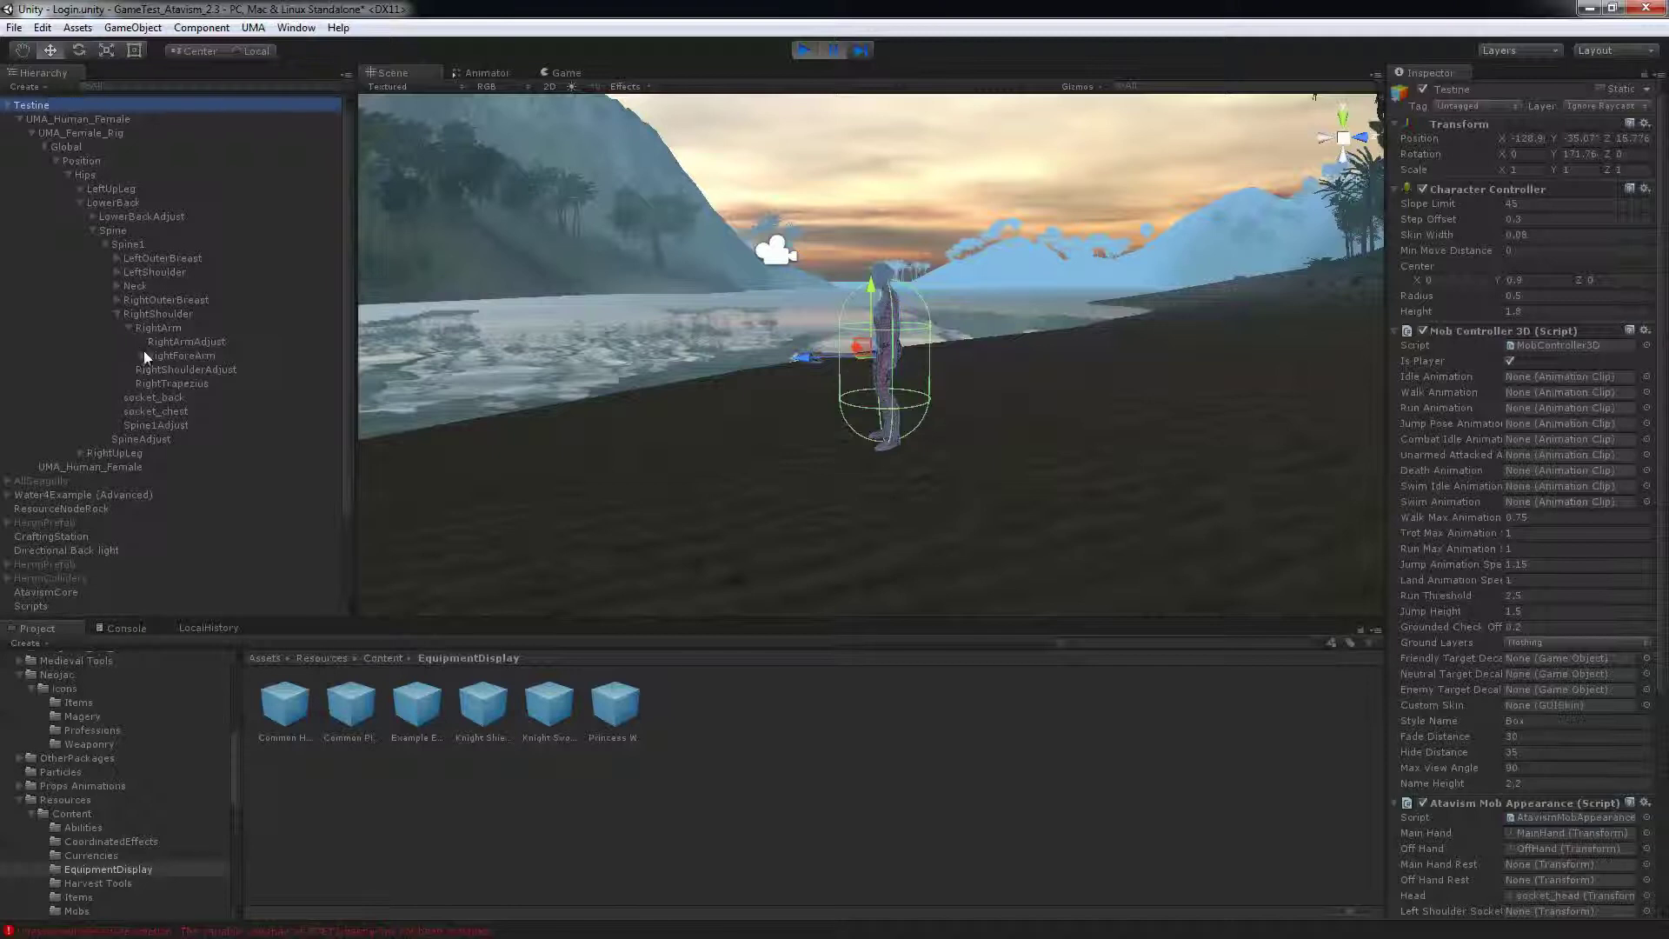
{"action": "left_click", "coordinate": [142, 355]}
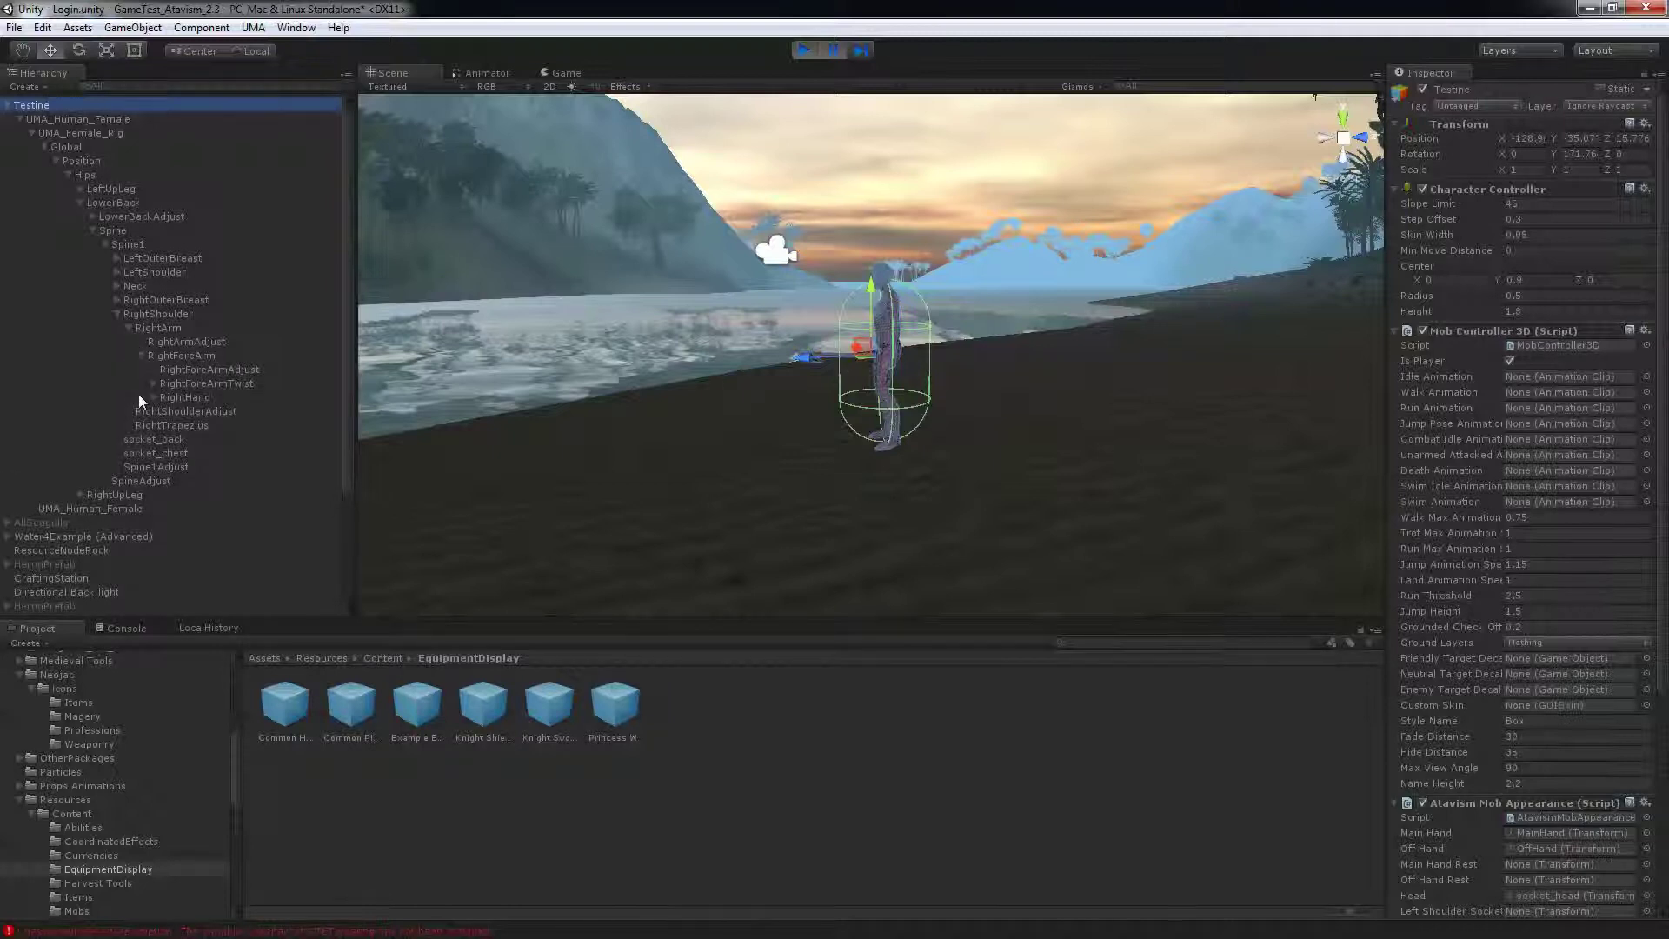
{"action": "left_click", "coordinate": [153, 396]}
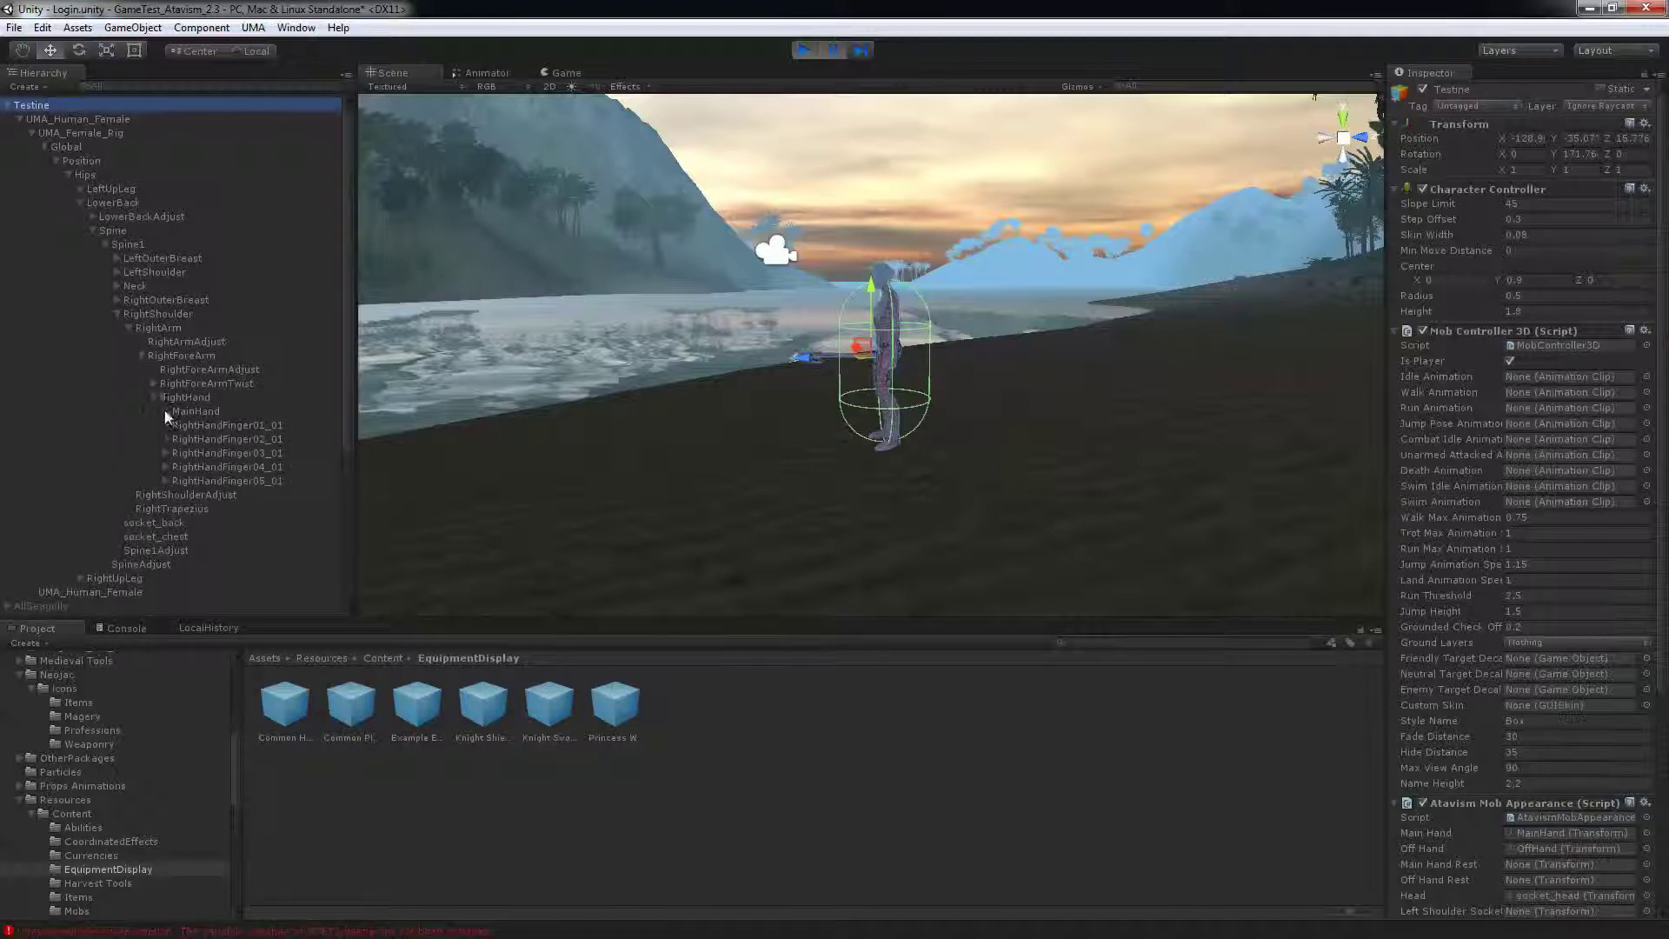
{"action": "left_click", "coordinate": [166, 410]}
{"action": "left_click", "coordinate": [207, 425]}
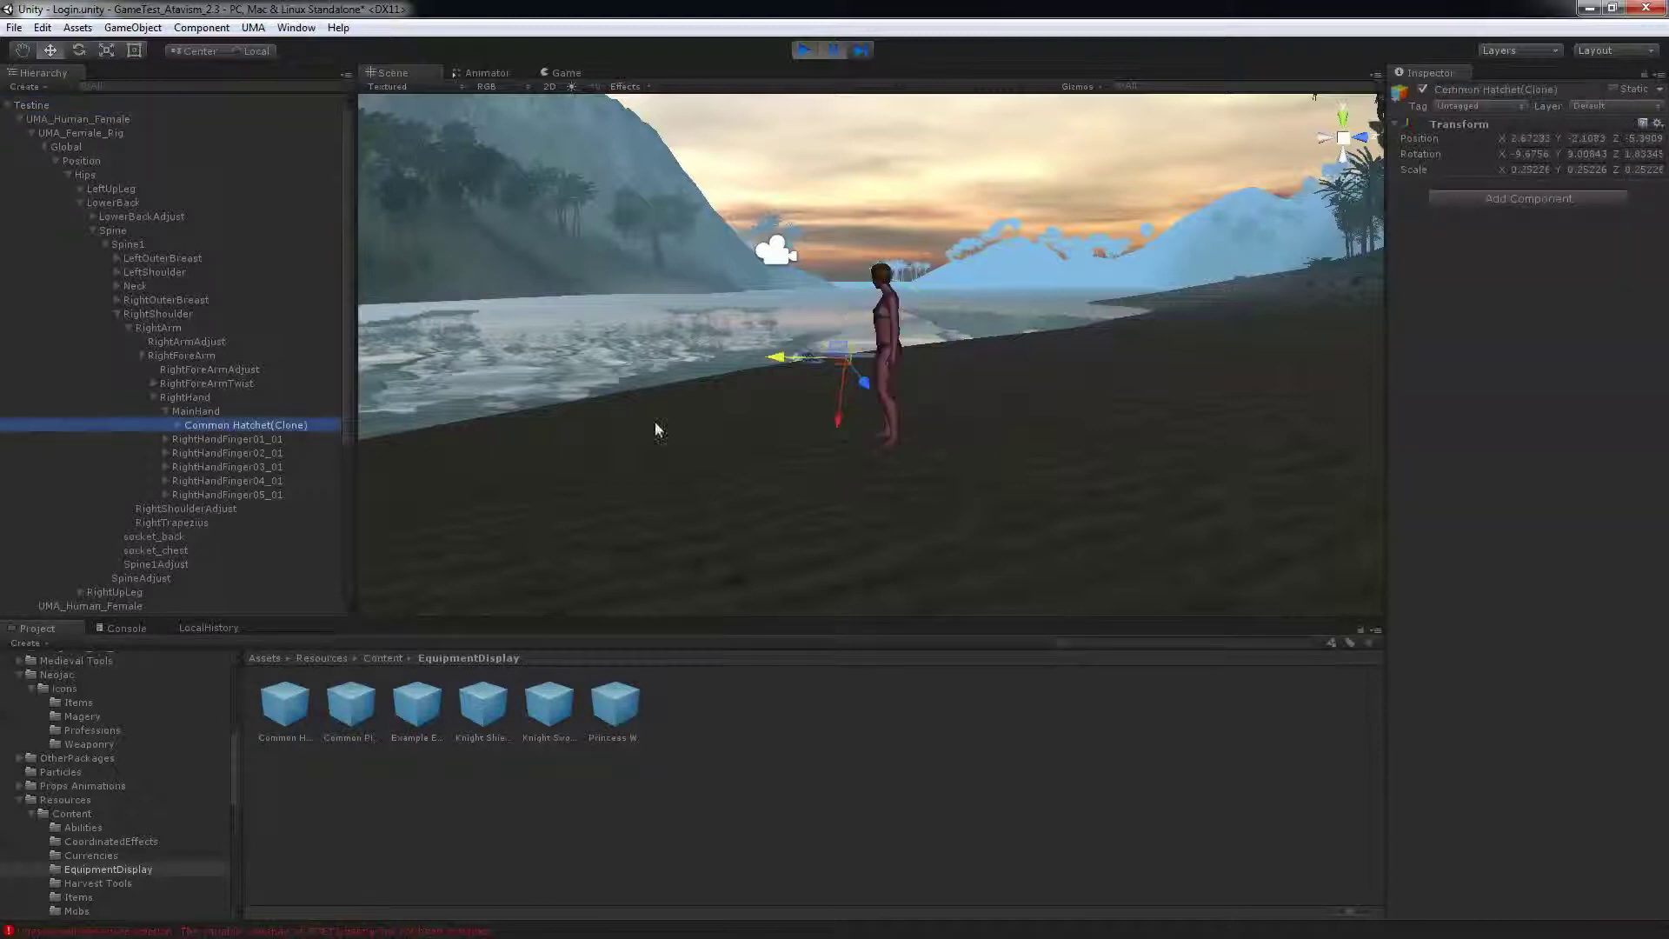
- Set the hatchet model's Y rotation to 90 in the Inspector
{"action": "mouse_move", "coordinate": [1097, 347]}
{"action": "left_mouse_down", "text": "alt"}
{"action": "mouse_move", "coordinate": [904, 351]}
{"action": "mouse_move", "coordinate": [664, 320]}
{"action": "mouse_move", "coordinate": [222, 333]}
{"action": "left_mouse_up", "text": "alt"}
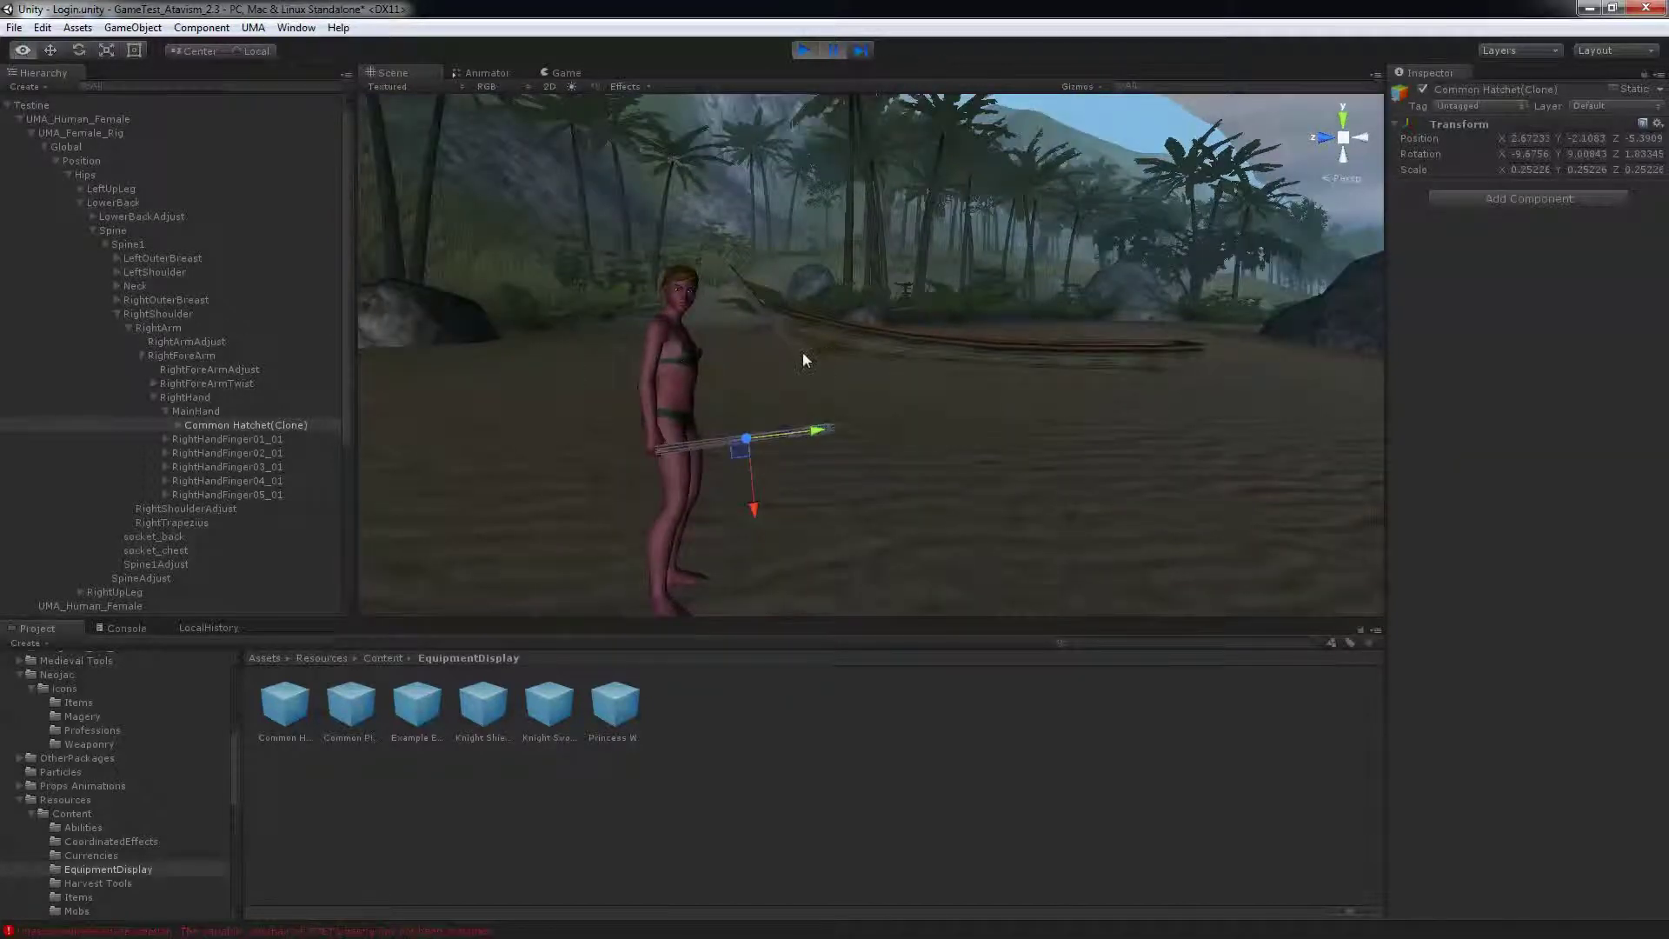
{"action": "left_click_drag", "start_coordinate": [802, 351], "coordinate": [779, 352], "text": "alt"}
{"action": "scroll", "coordinate": [779, 352], "scroll_direction": "up", "scroll_amount": 10}
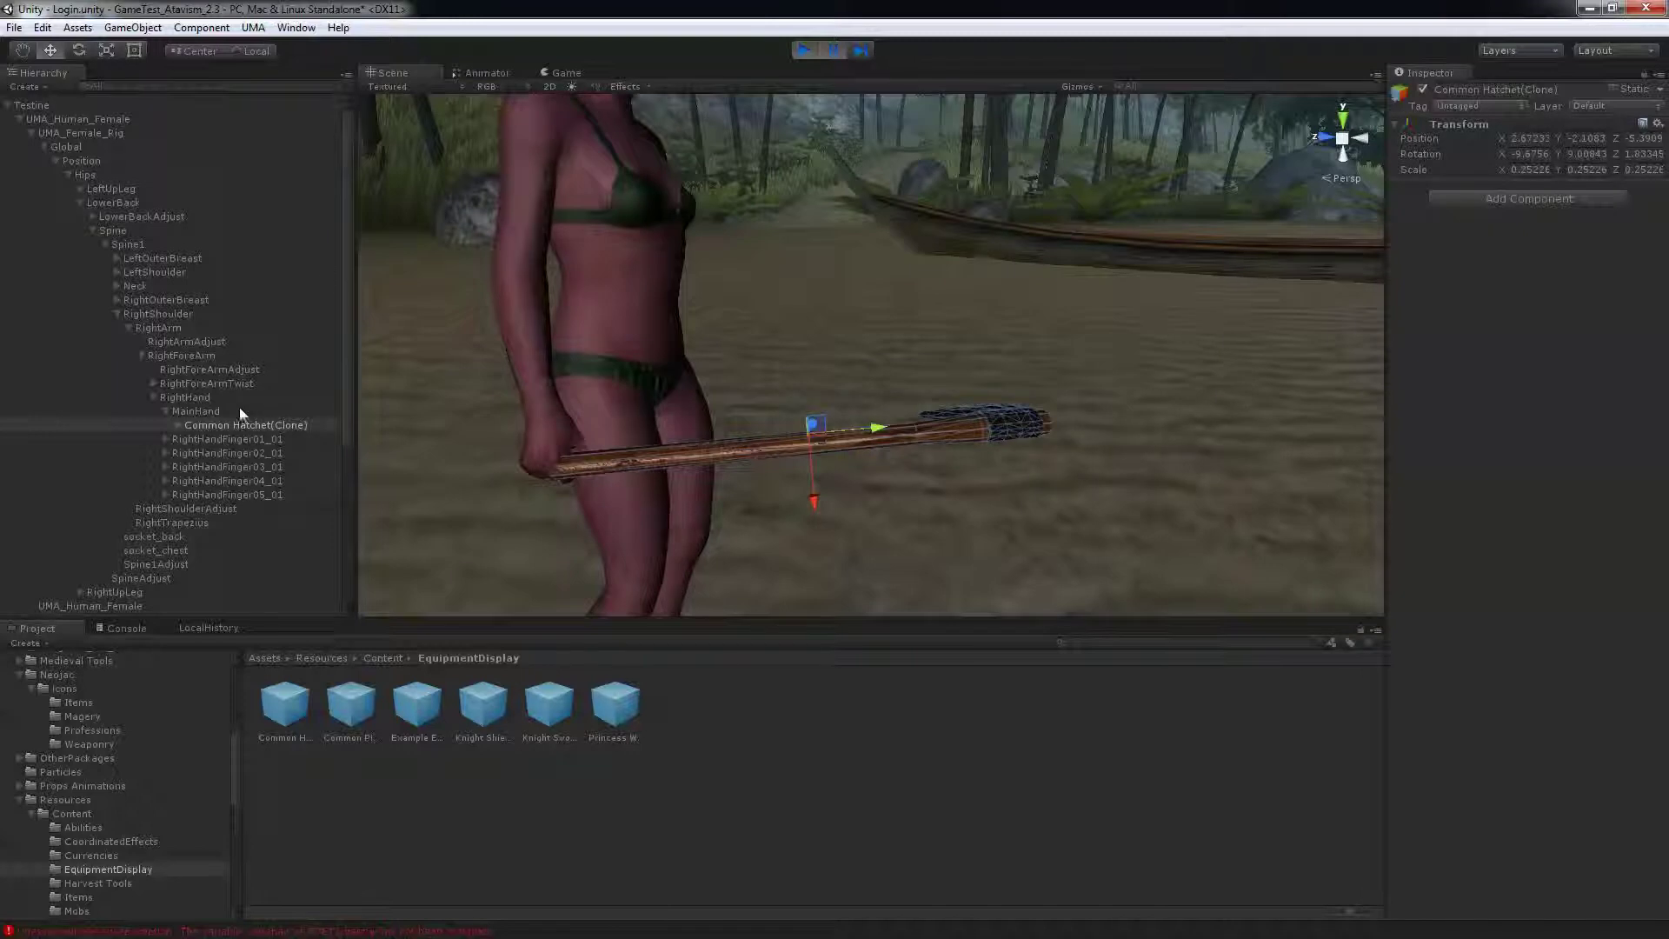
{"action": "left_click", "coordinate": [231, 426]}
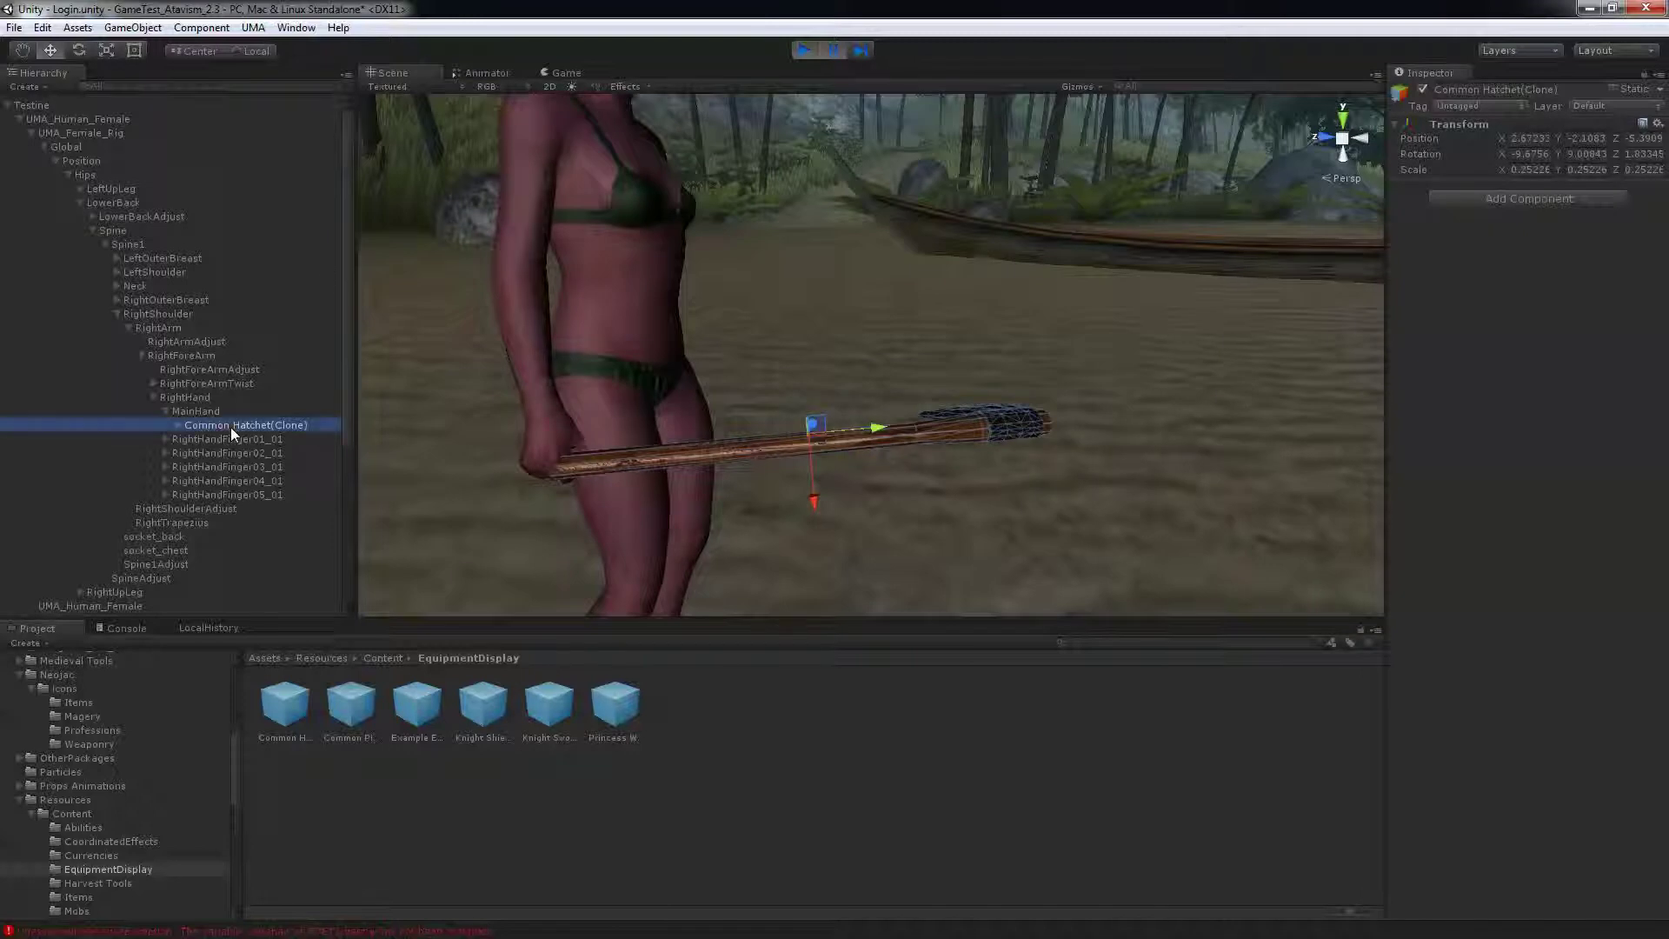
{"action": "left_click", "coordinate": [178, 426]}
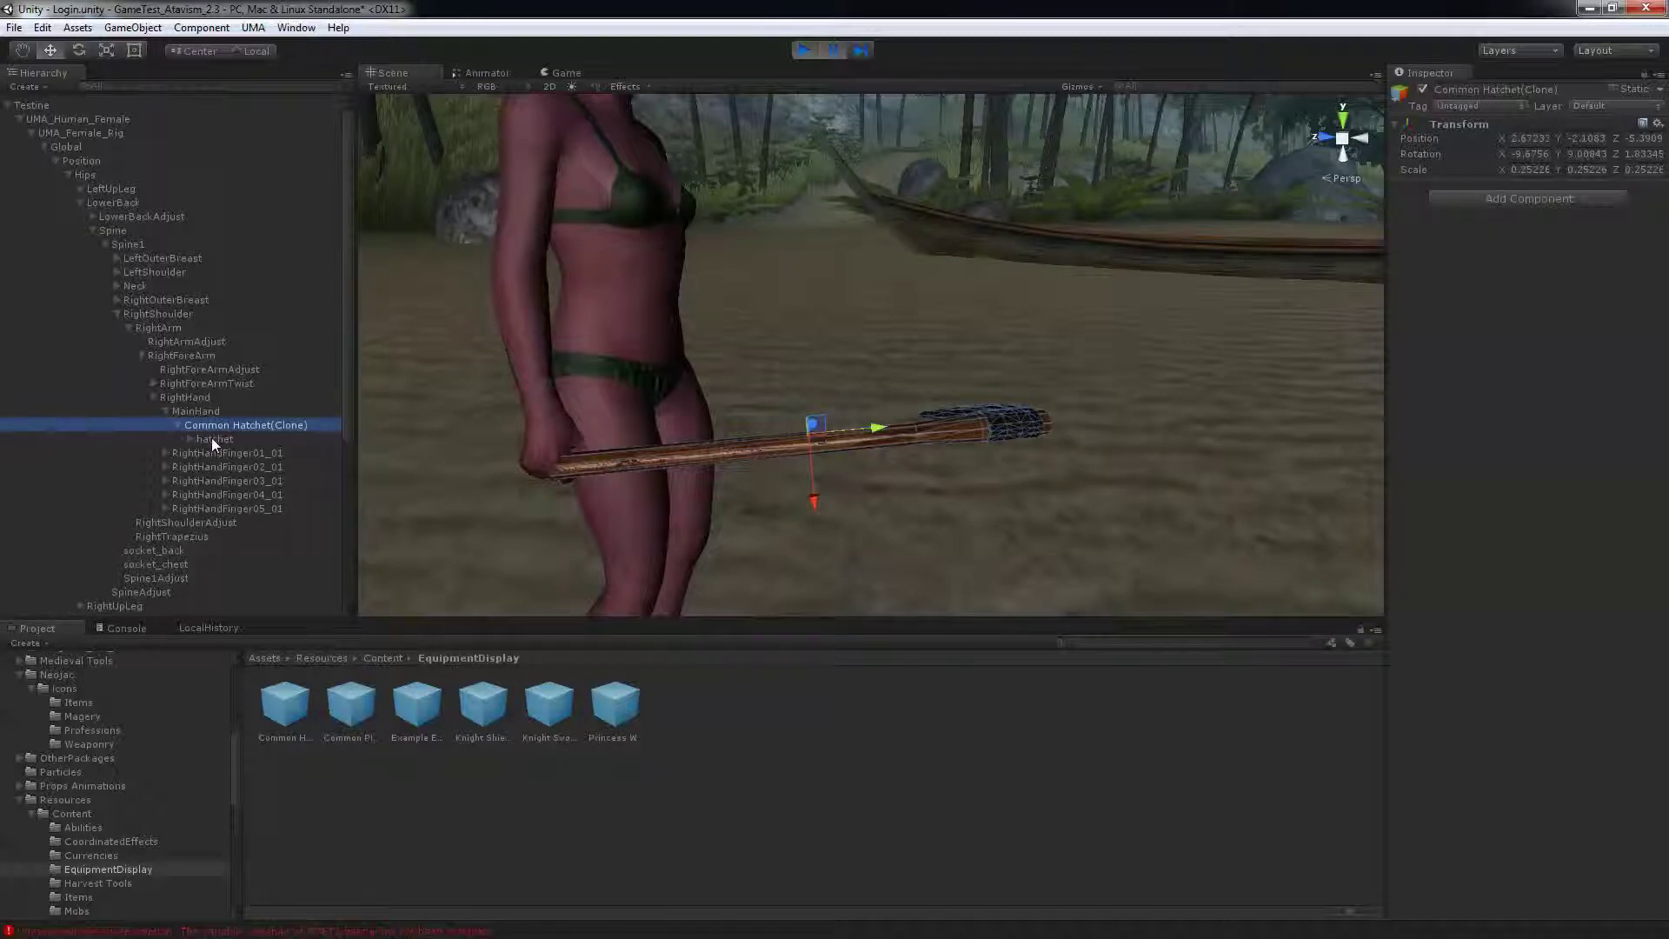
{"action": "left_click", "coordinate": [212, 438]}
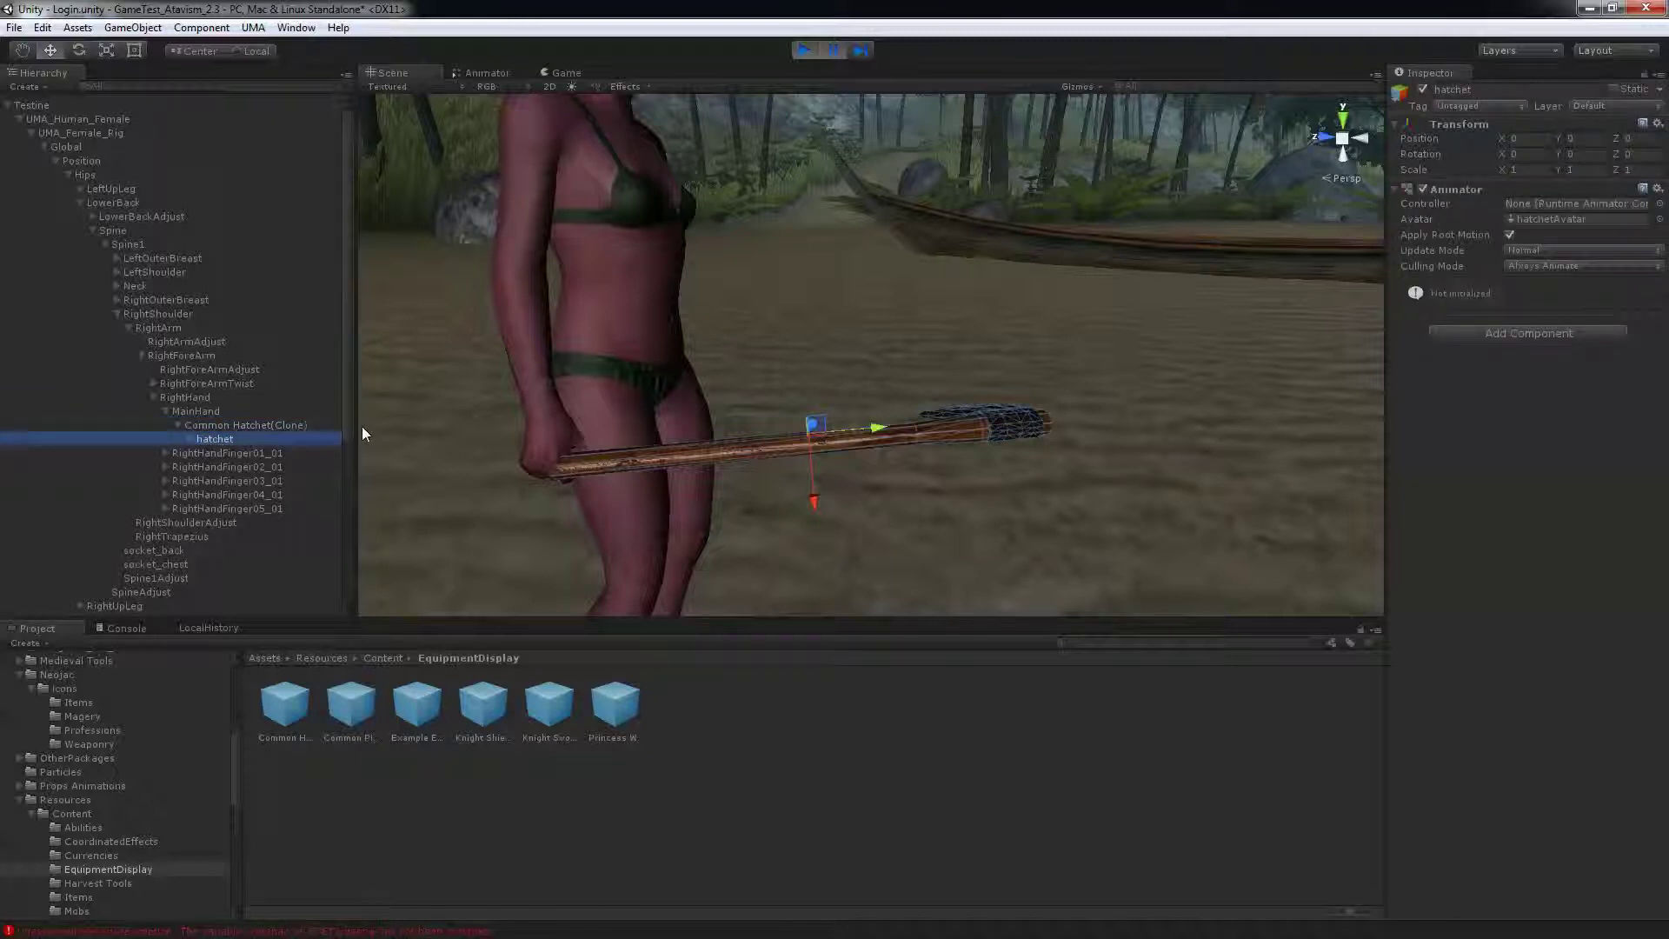
{"action": "left_click", "coordinate": [1574, 154]}
{"action": "type", "text": "90"}
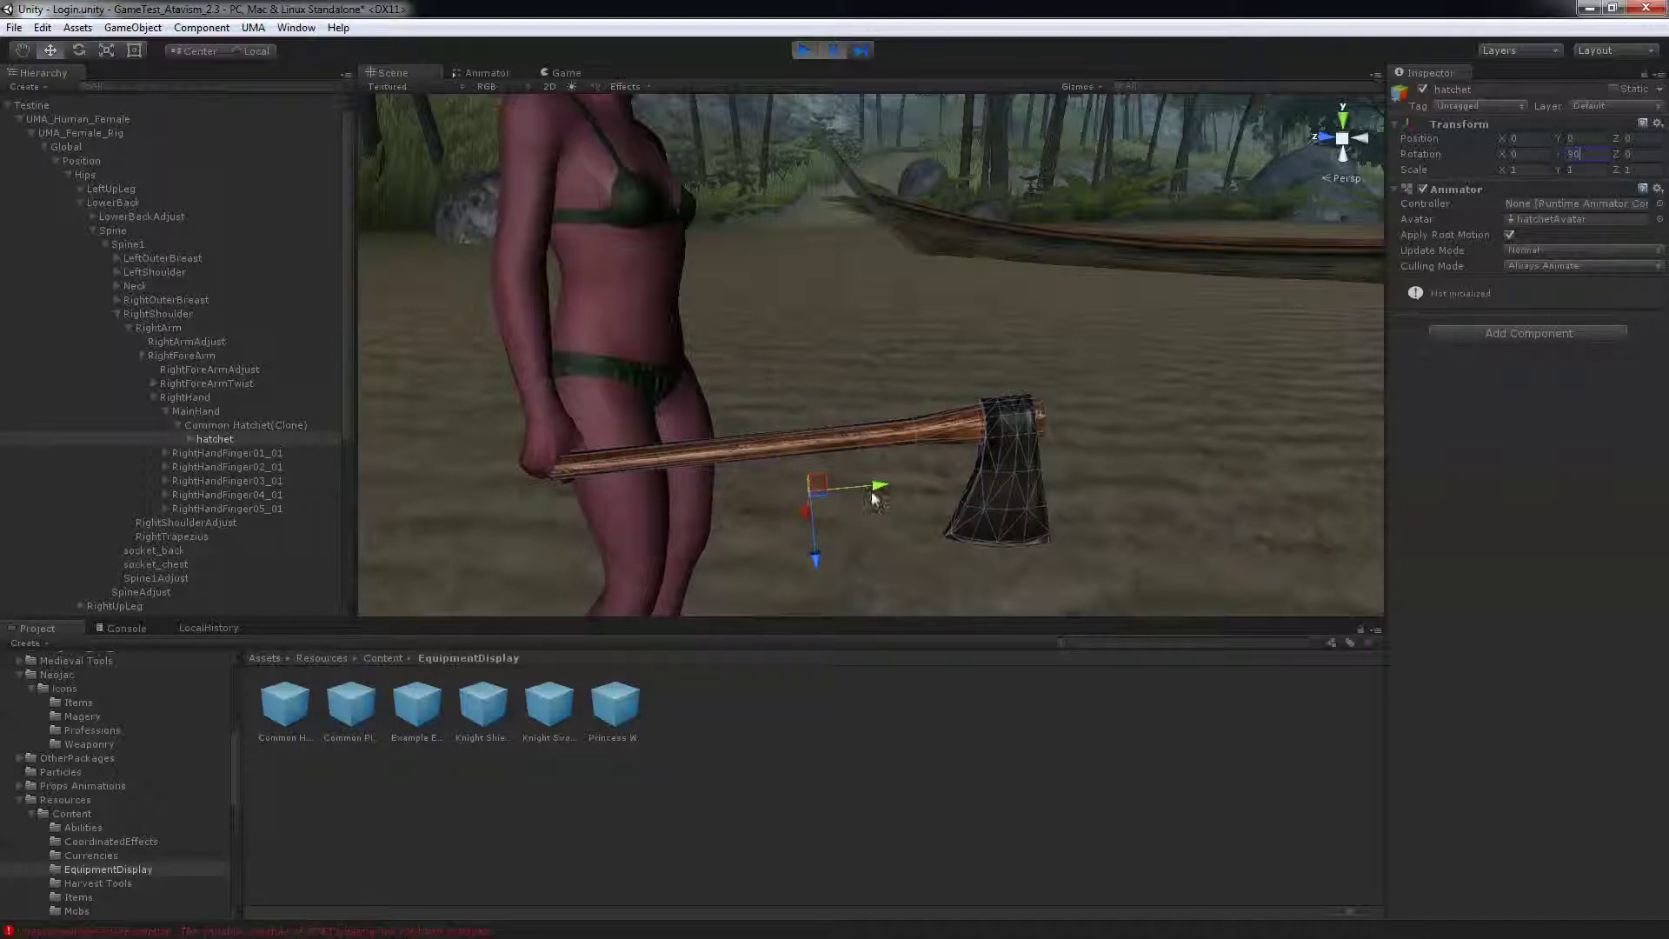
- Drag the hatchet into the character's hand grip, around position -0.052, -0.276, 0.077
{"action": "left_click_drag", "start_coordinate": [878, 489], "coordinate": [849, 489]}
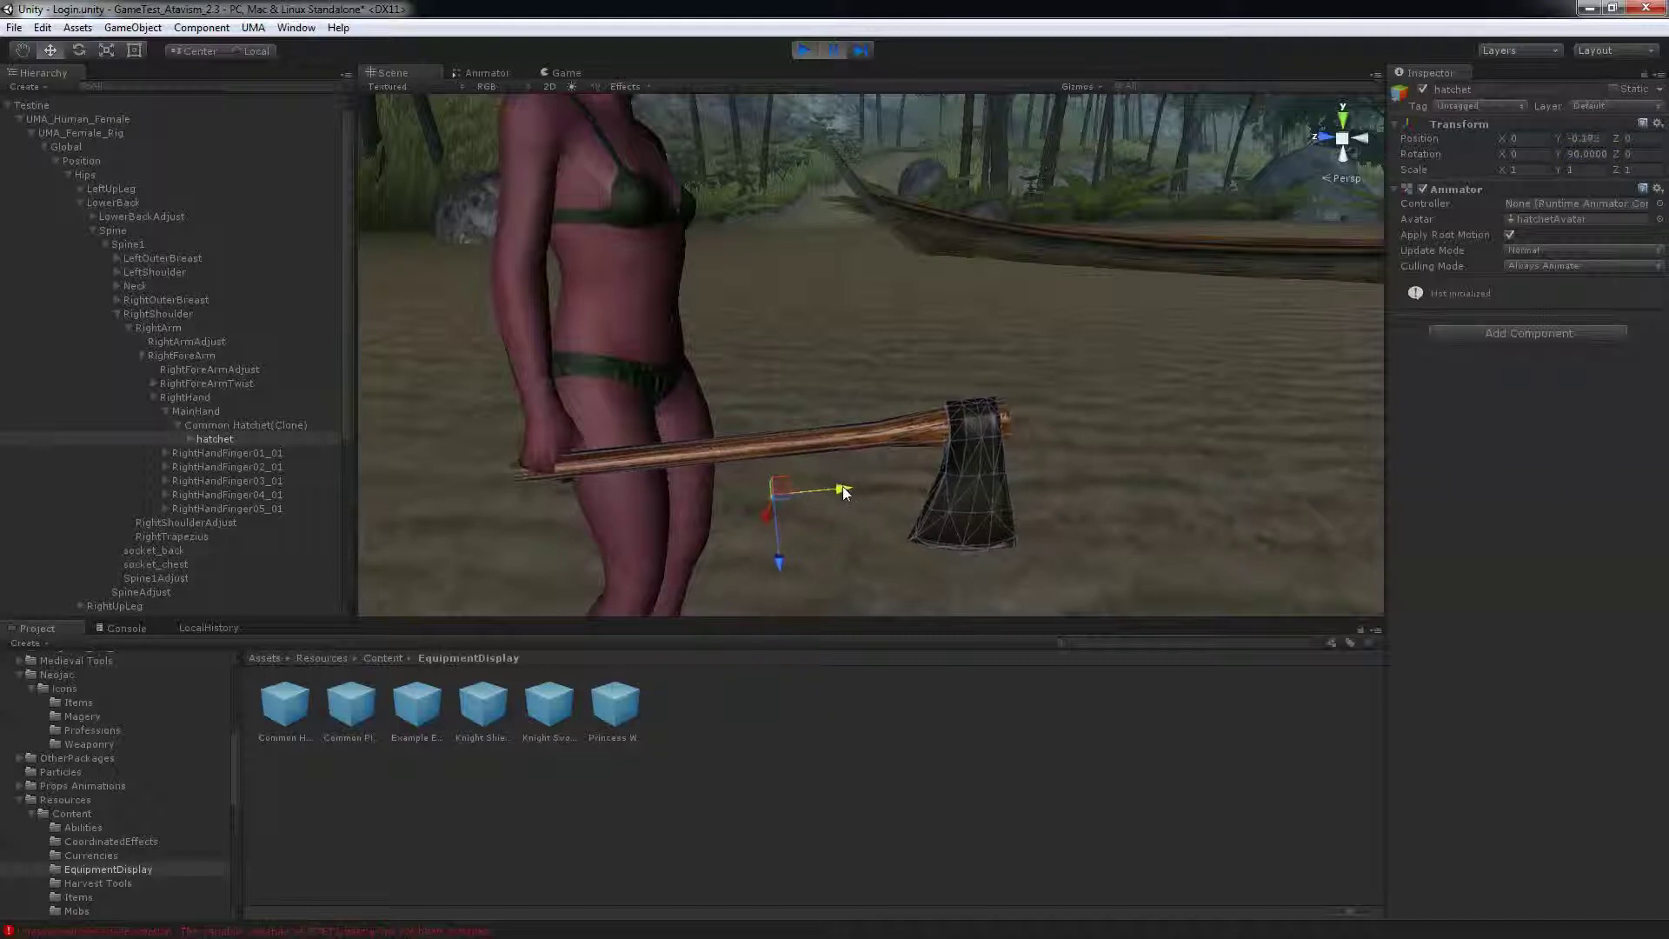
{"action": "left_click_drag", "start_coordinate": [842, 492], "coordinate": [830, 488]}
{"action": "left_click_drag", "start_coordinate": [766, 569], "coordinate": [755, 511]}
{"action": "mouse_move", "coordinate": [774, 364]}
{"action": "left_mouse_down", "text": "alt"}
{"action": "mouse_move", "coordinate": [990, 368]}
{"action": "mouse_move", "coordinate": [860, 353]}
{"action": "mouse_move", "coordinate": [801, 298]}
{"action": "mouse_move", "coordinate": [1272, 226]}
{"action": "left_mouse_up", "text": "alt"}
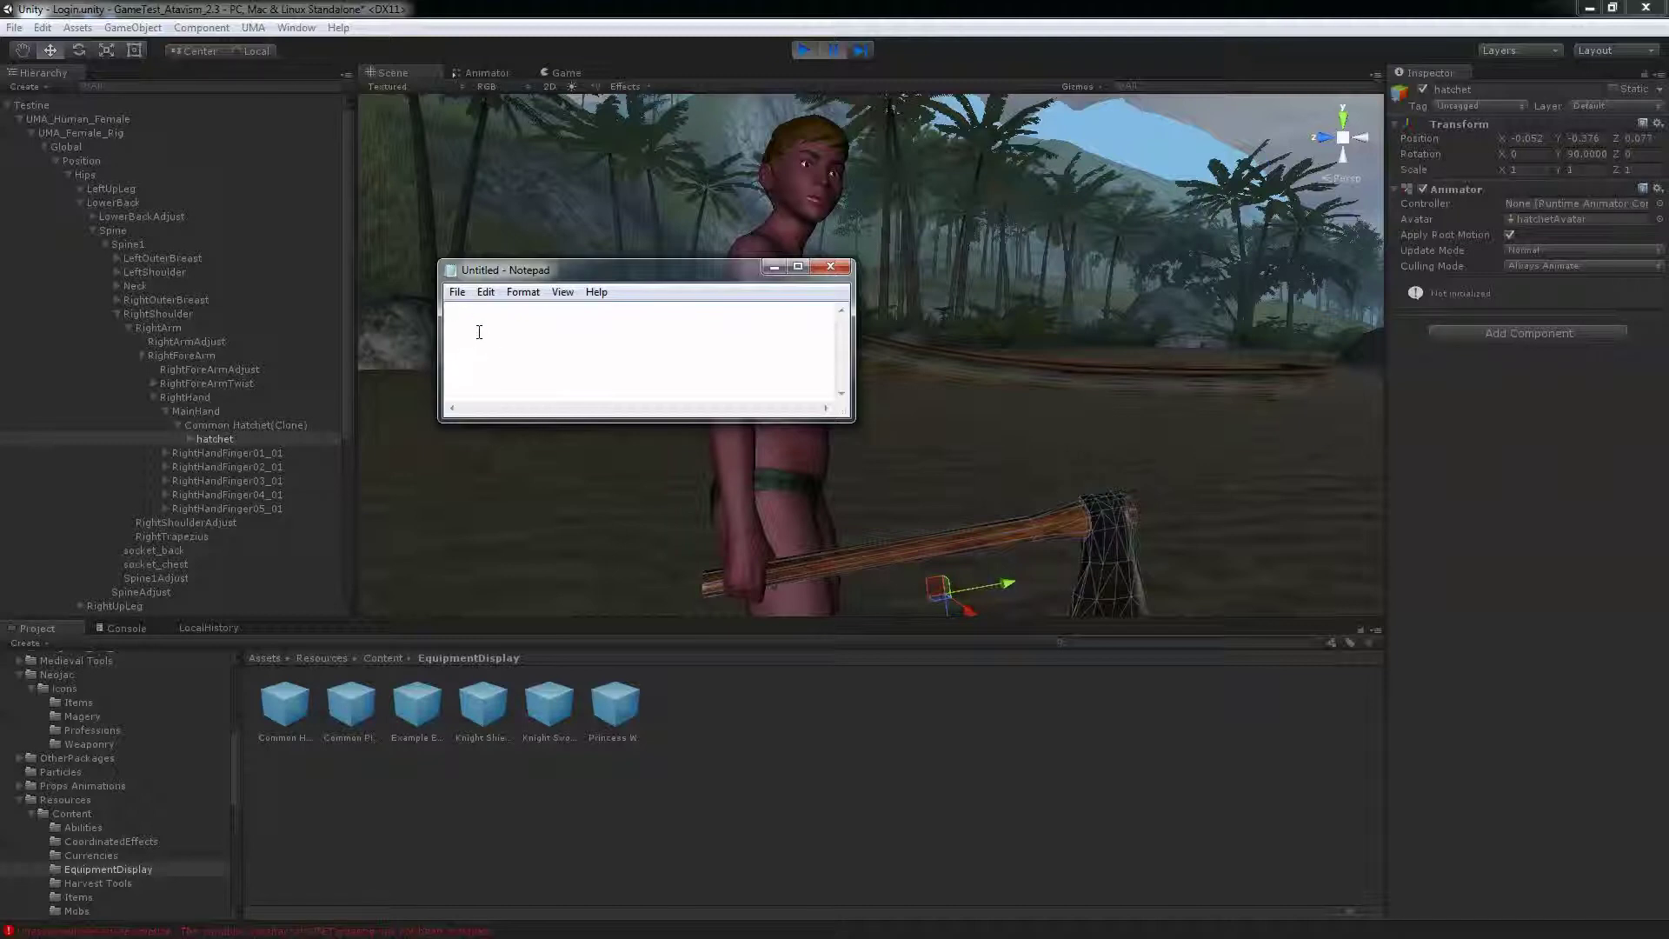
- Note the hatchet offsets -.052, -.376, 0.077 and y=90 in Notepad, then minimize it
{"action": "type", "text": "-"}
{"action": "type", "text": ".052"}
{"action": "type", "text": ", -"}
{"action": "type", "text": ".0"}
{"action": "type", "text": "76"}
{"action": "type", "text": ", "}
{"action": "type", "text": "0.0"}
{"action": "type", "text": "77"}
{"action": "type", "text": "y"}
{"action": "type", "text": "=90"}
{"action": "left_click_drag", "start_coordinate": [578, 274], "coordinate": [184, 272]}
{"action": "left_click", "coordinate": [379, 266]}
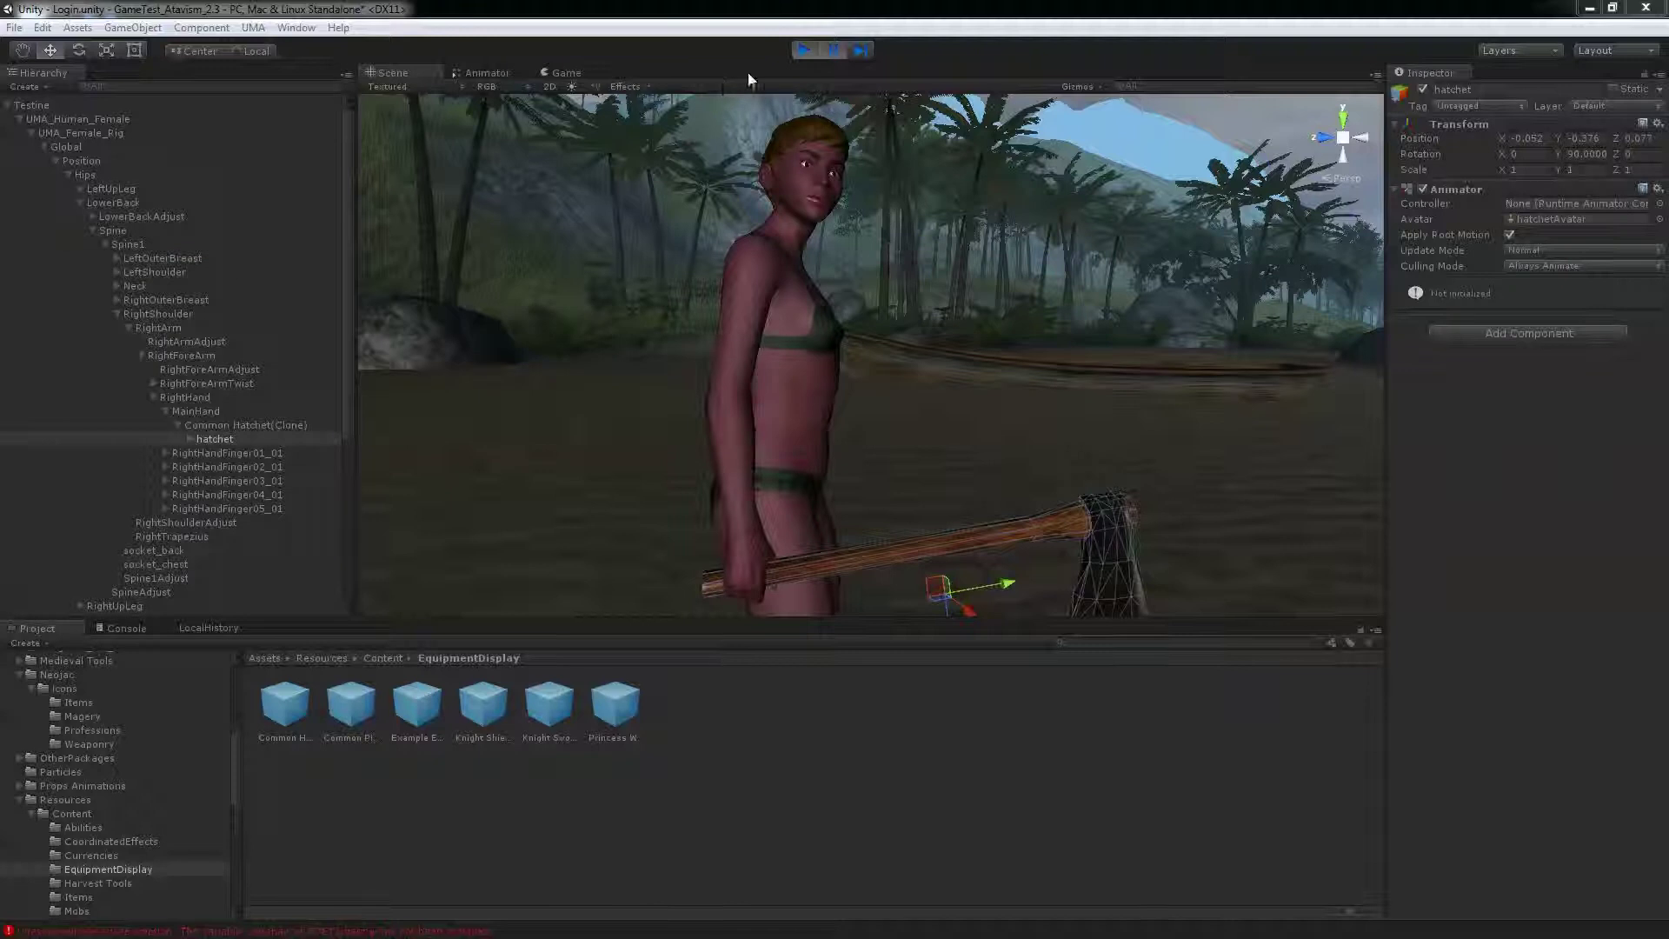
- Stop play and select the hatchet model inside the Harvest Tools Common Hatchet prefab
{"action": "left_click", "coordinate": [804, 50]}
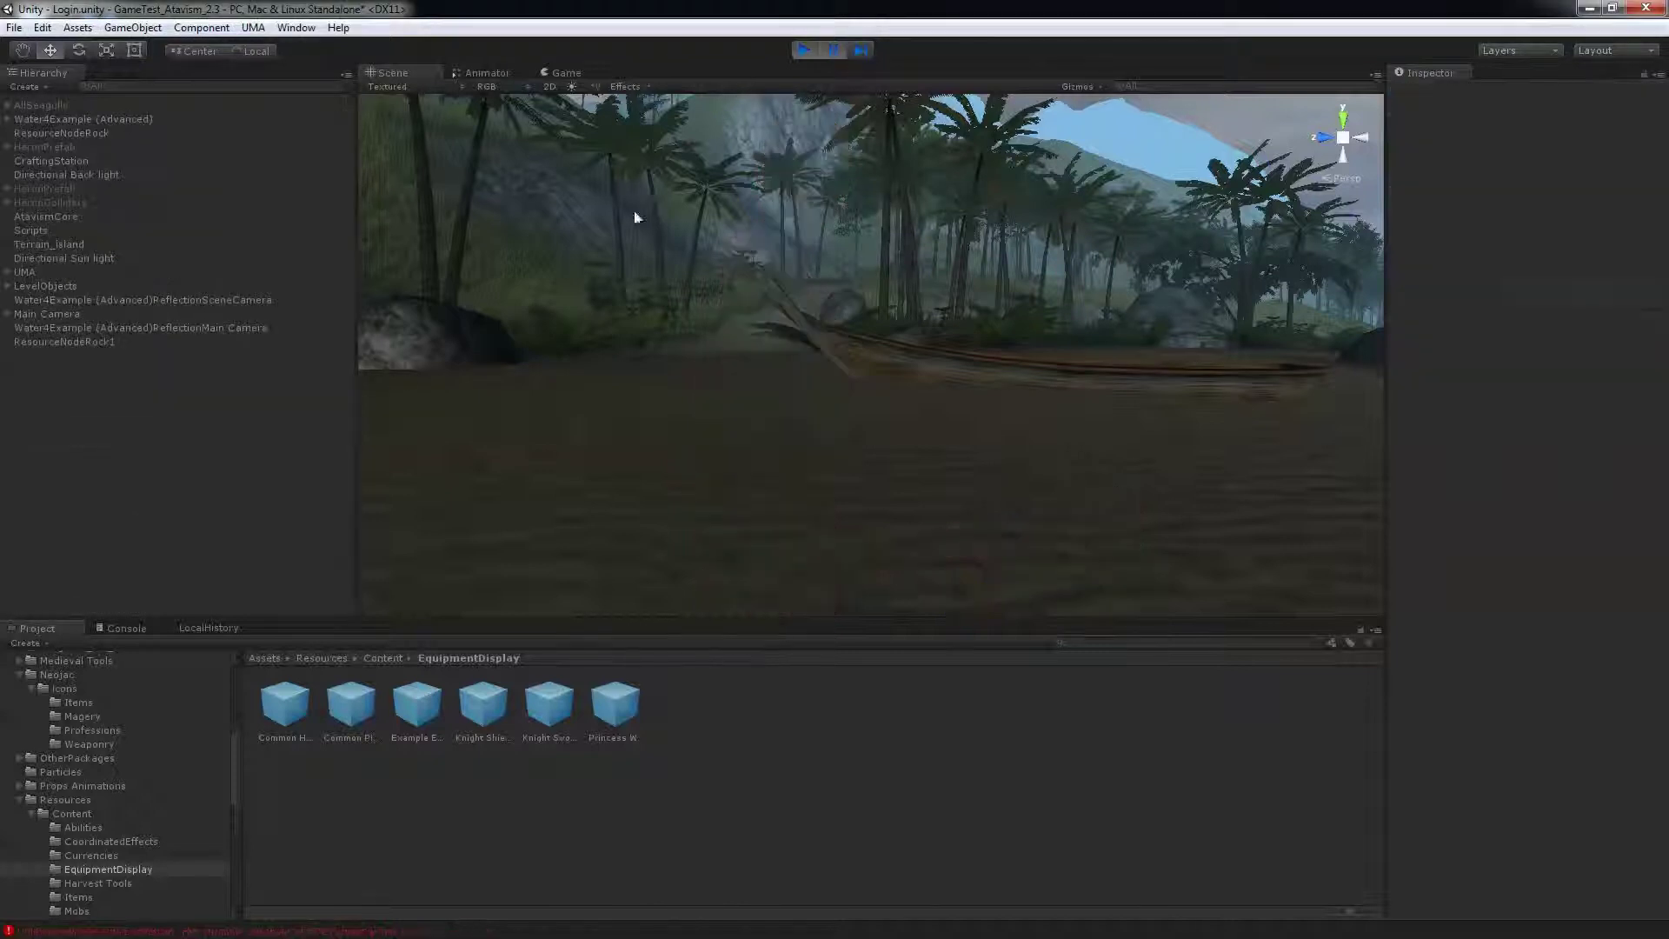
{"action": "left_click", "coordinate": [91, 883]}
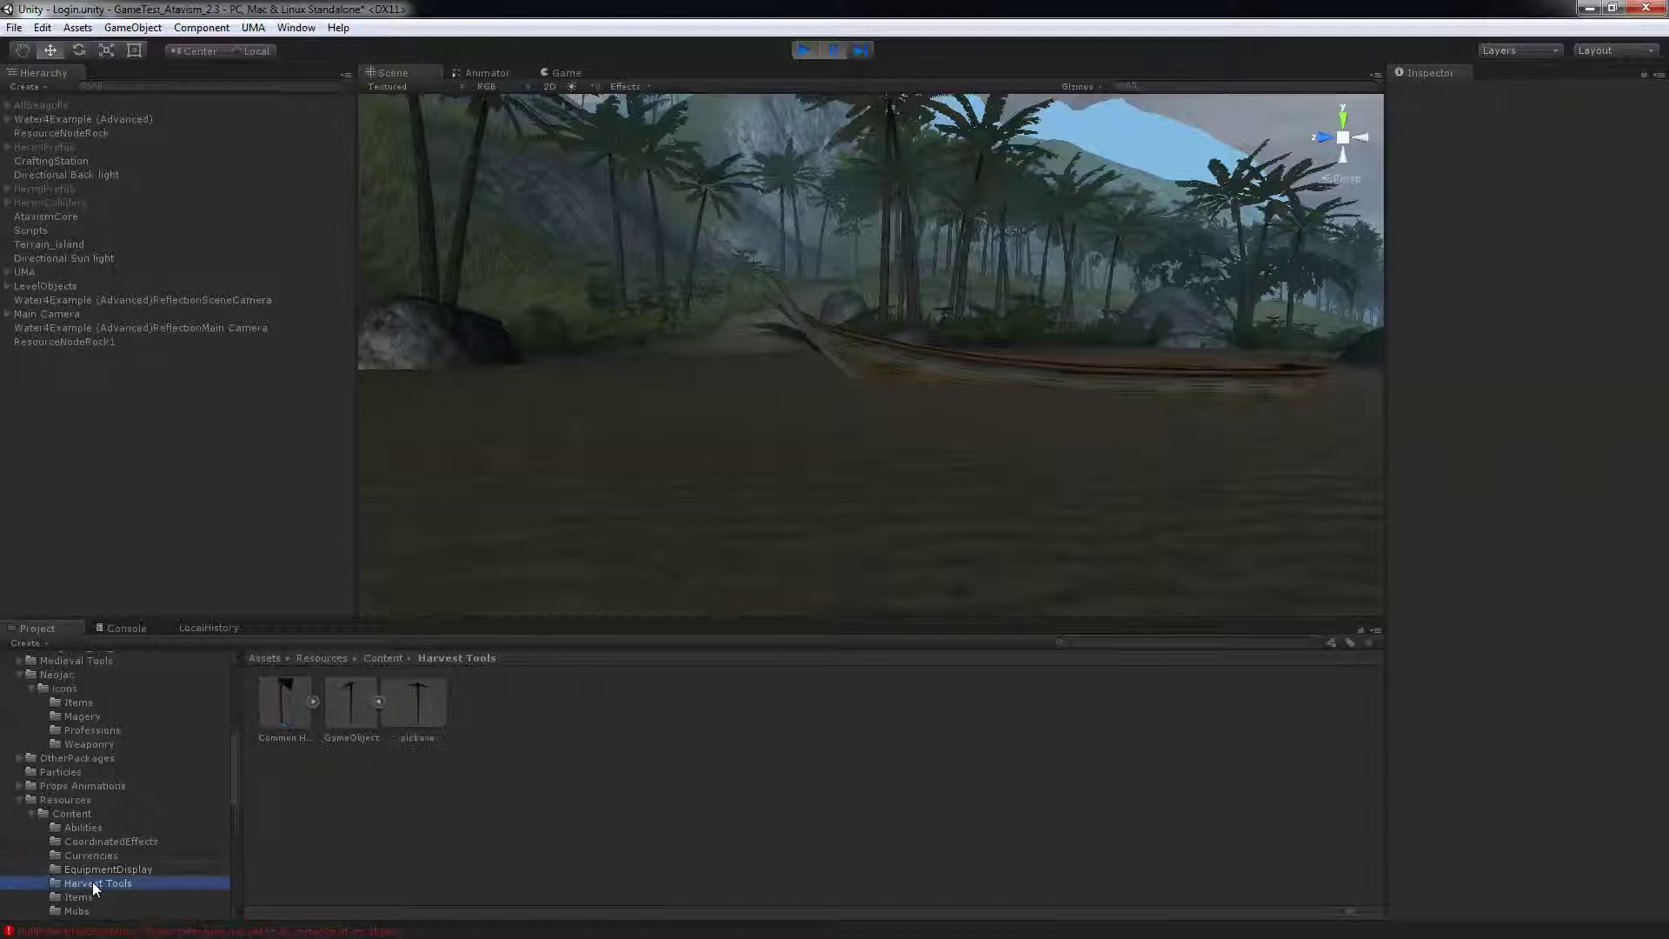
{"action": "left_click", "coordinate": [292, 713]}
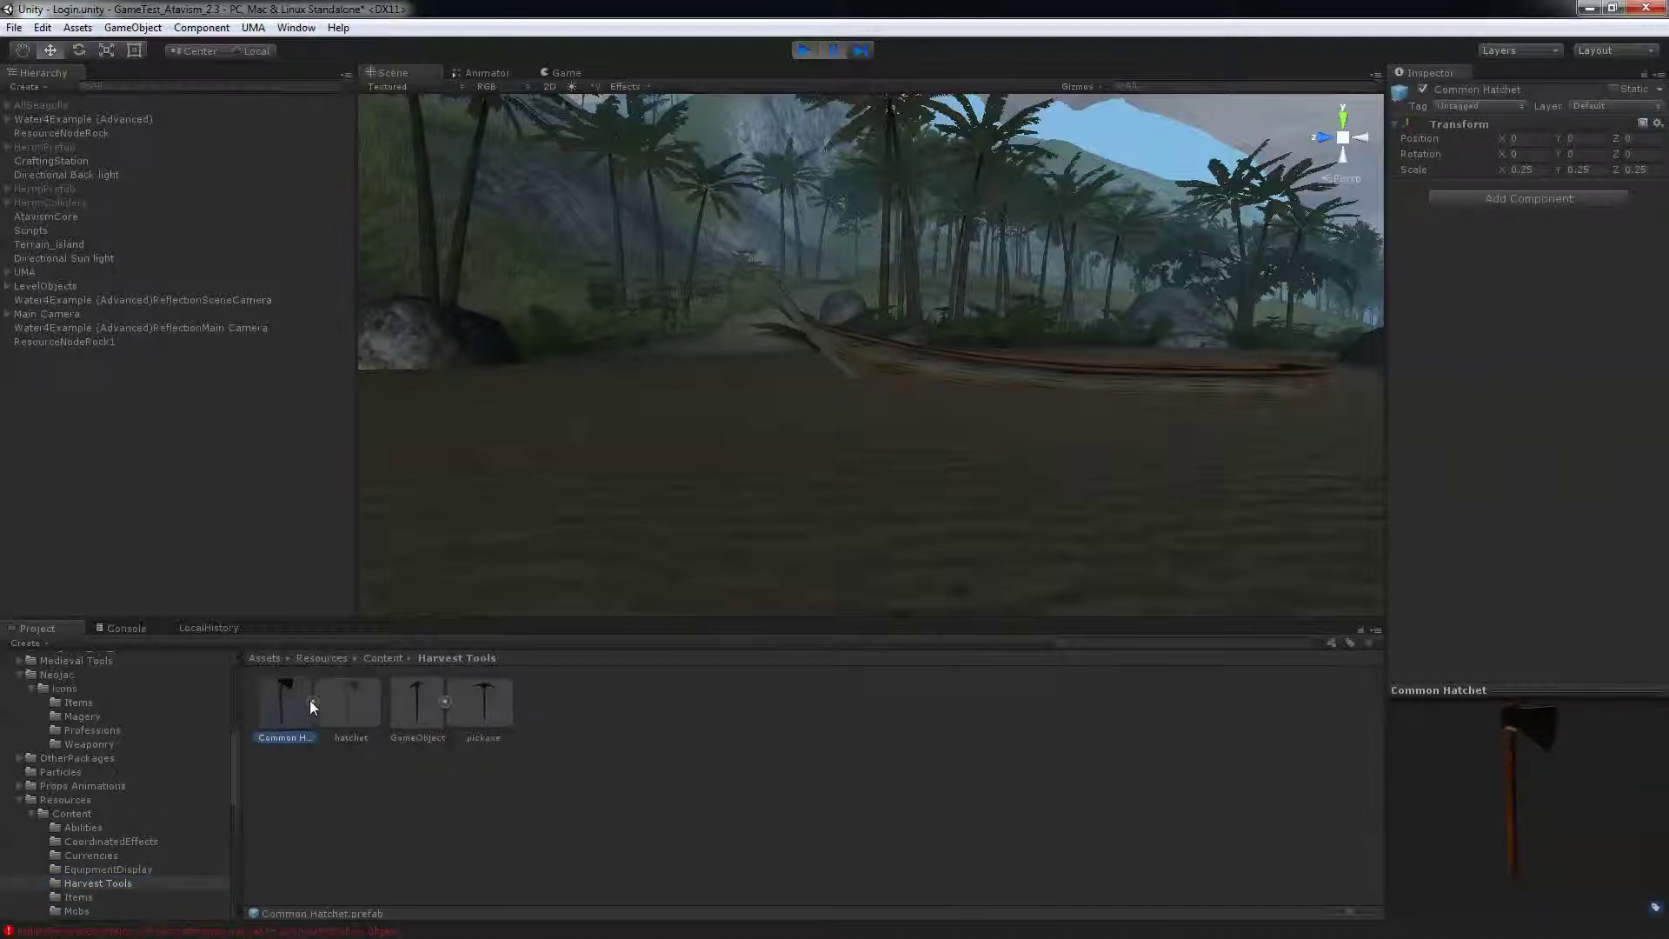
{"action": "left_click", "coordinate": [354, 704]}
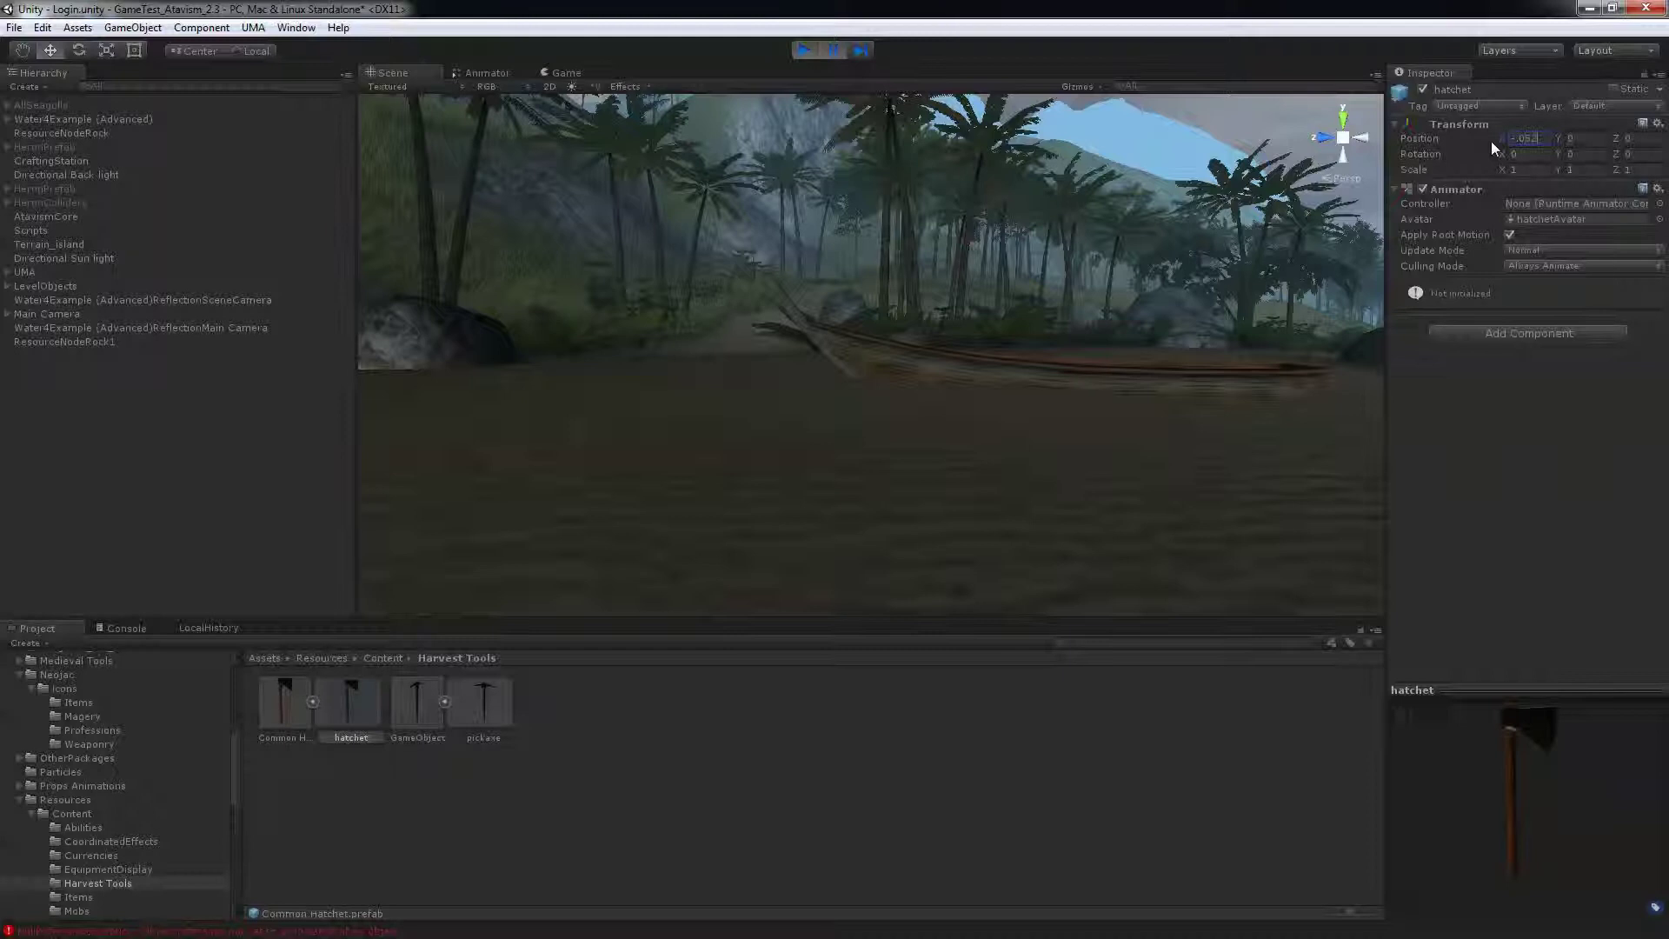
- Set the prefab hatchet's position to -0.052, -0.376, 0.077 and Y rotation to 90
{"action": "type", "text": "-.052"}
{"action": "key", "text": "Tab"}
{"action": "type", "text": "-.07"}
{"action": "key", "text": "Tab"}
{"action": "type", "text": "0.077"}
{"action": "left_click", "coordinate": [1592, 154]}
{"action": "type", "text": "90"}
{"action": "key", "text": "Return"}
{"action": "left_click", "coordinate": [807, 51]}
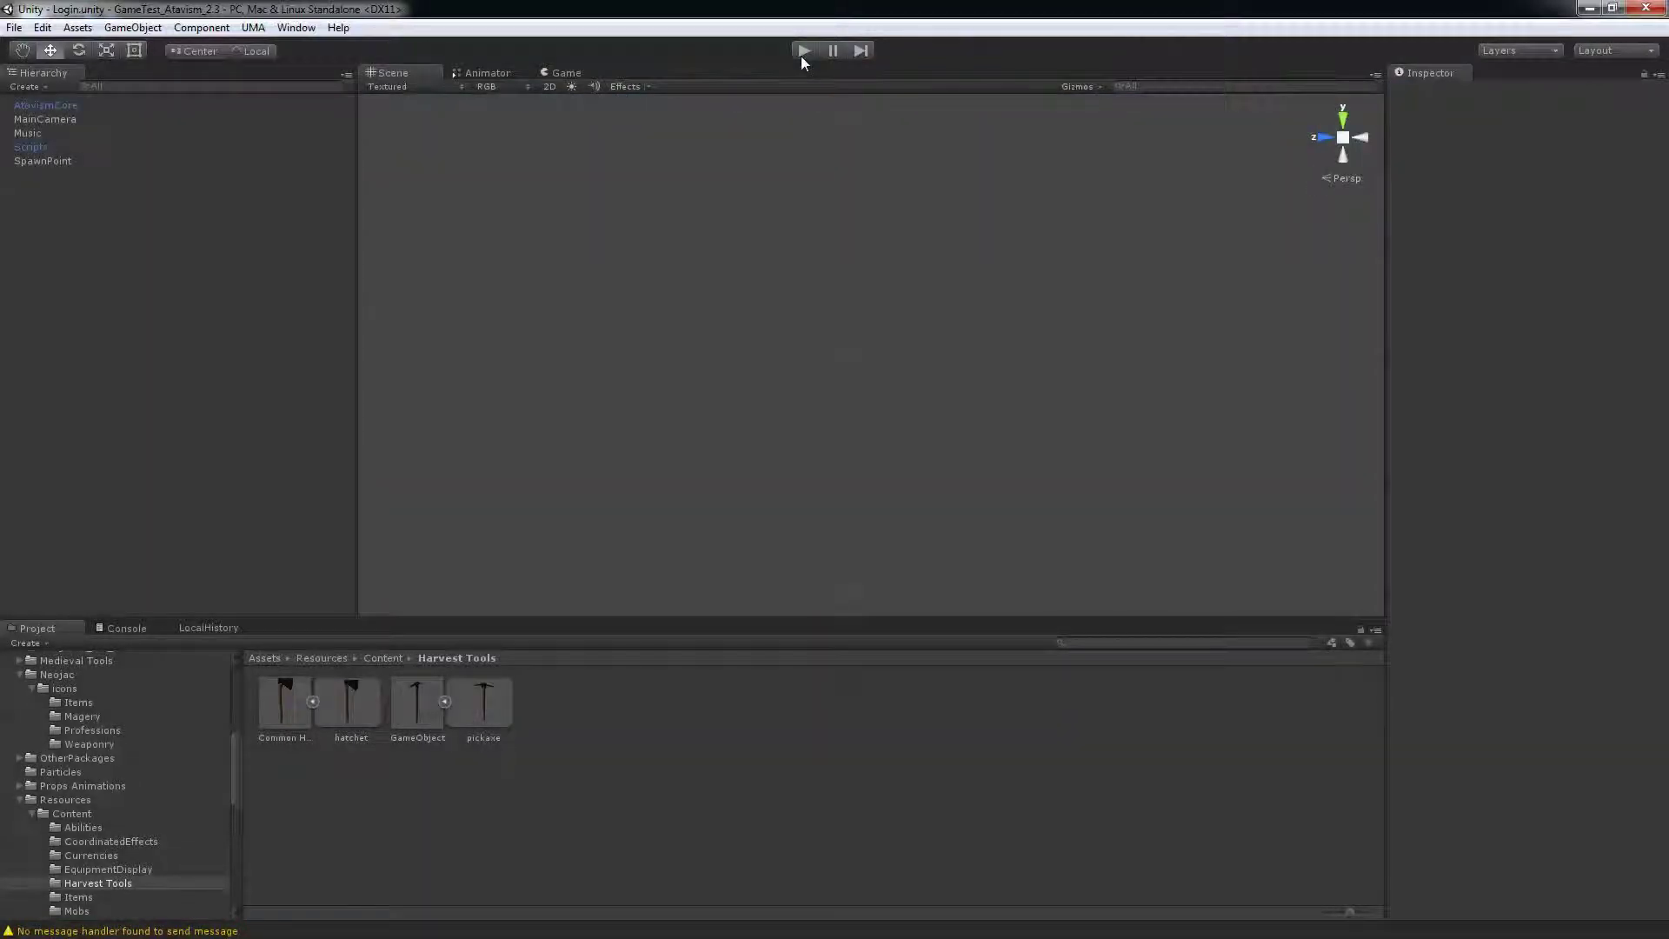
- Start play mode and log in with the test account's username and password
{"action": "left_click", "coordinate": [800, 48]}
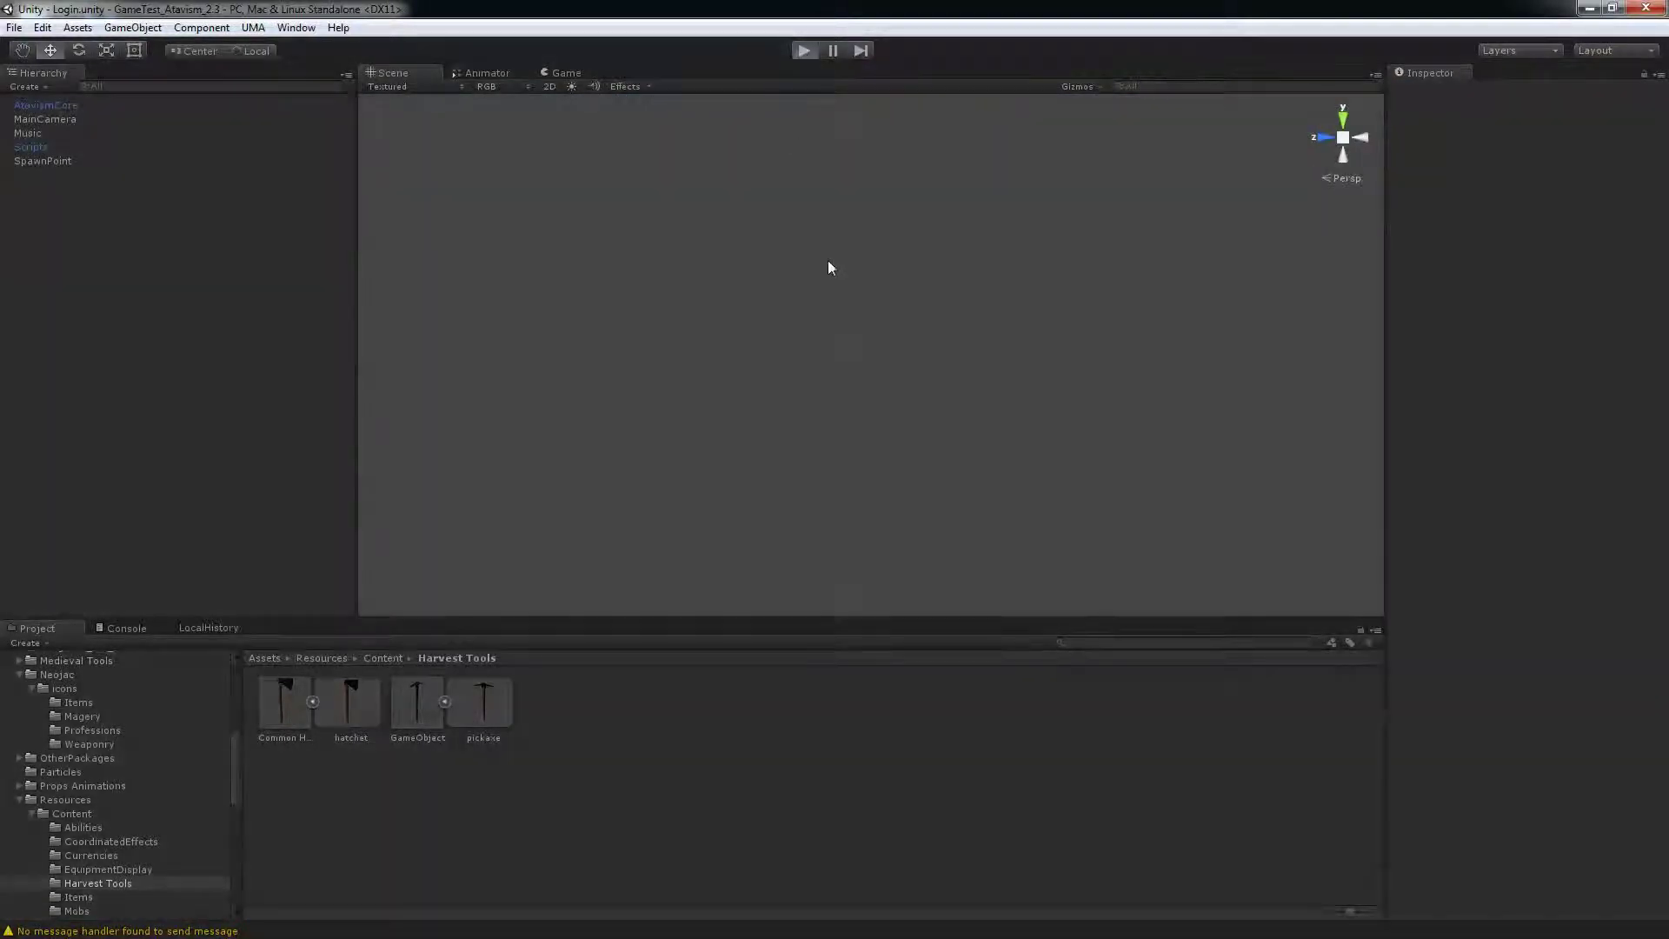
{"action": "left_click", "coordinate": [840, 339]}
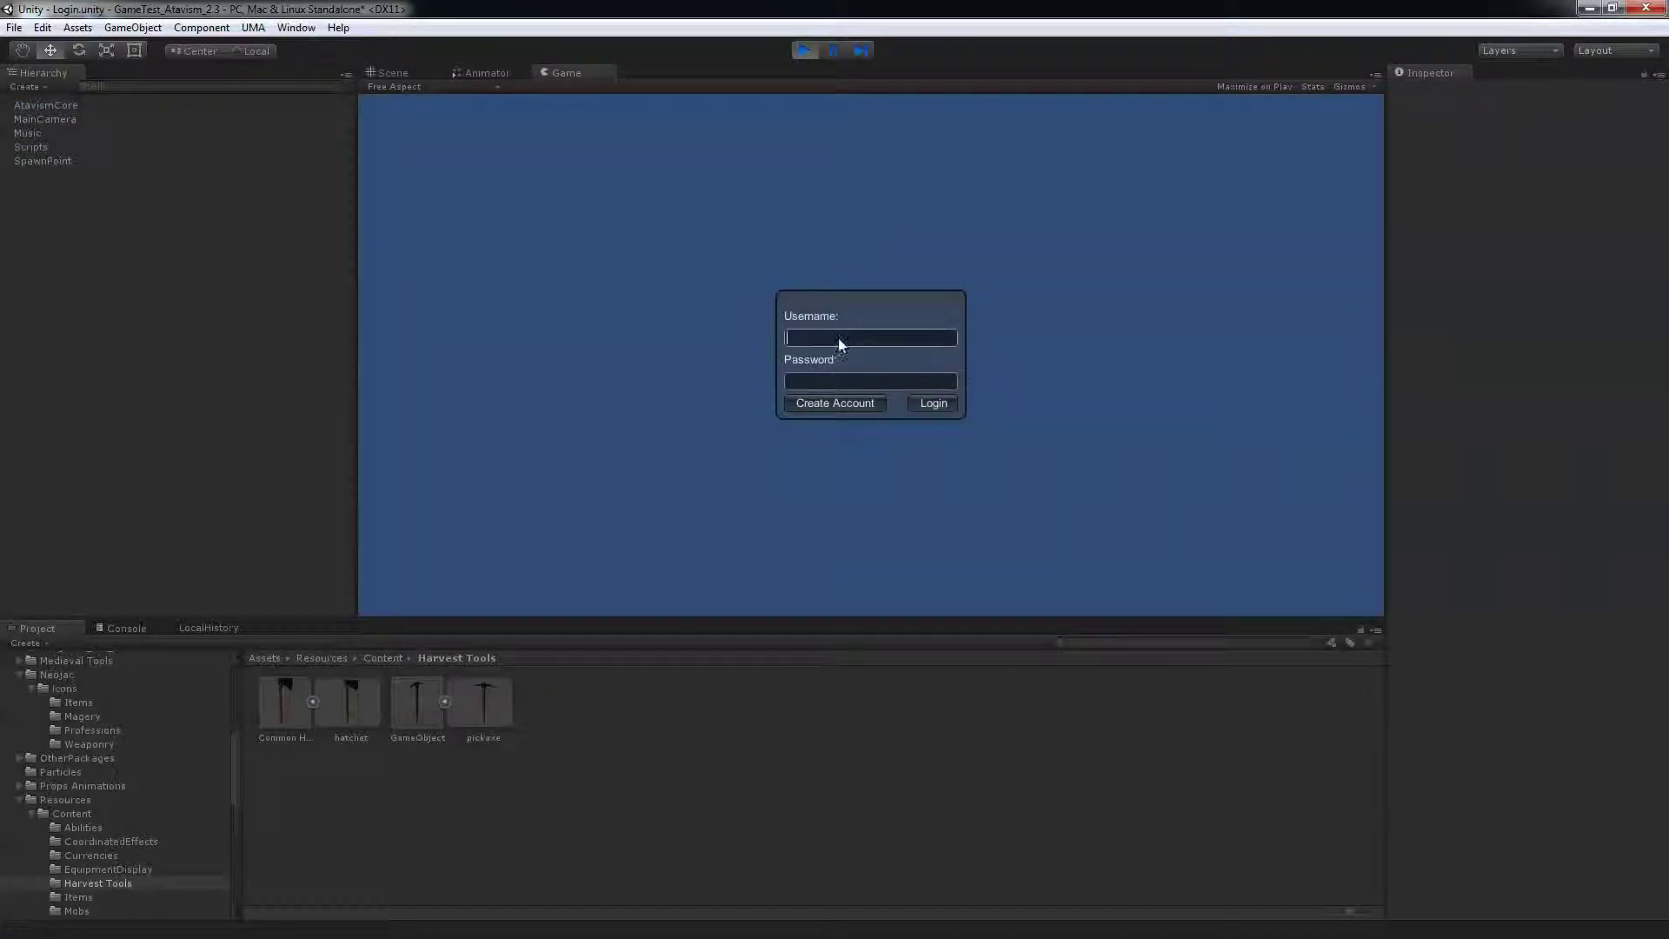
{"action": "type", "text": "New1"}
{"action": "key", "text": "Tab"}
{"action": "type", "text": "**"}
{"action": "left_click", "coordinate": [943, 406]}
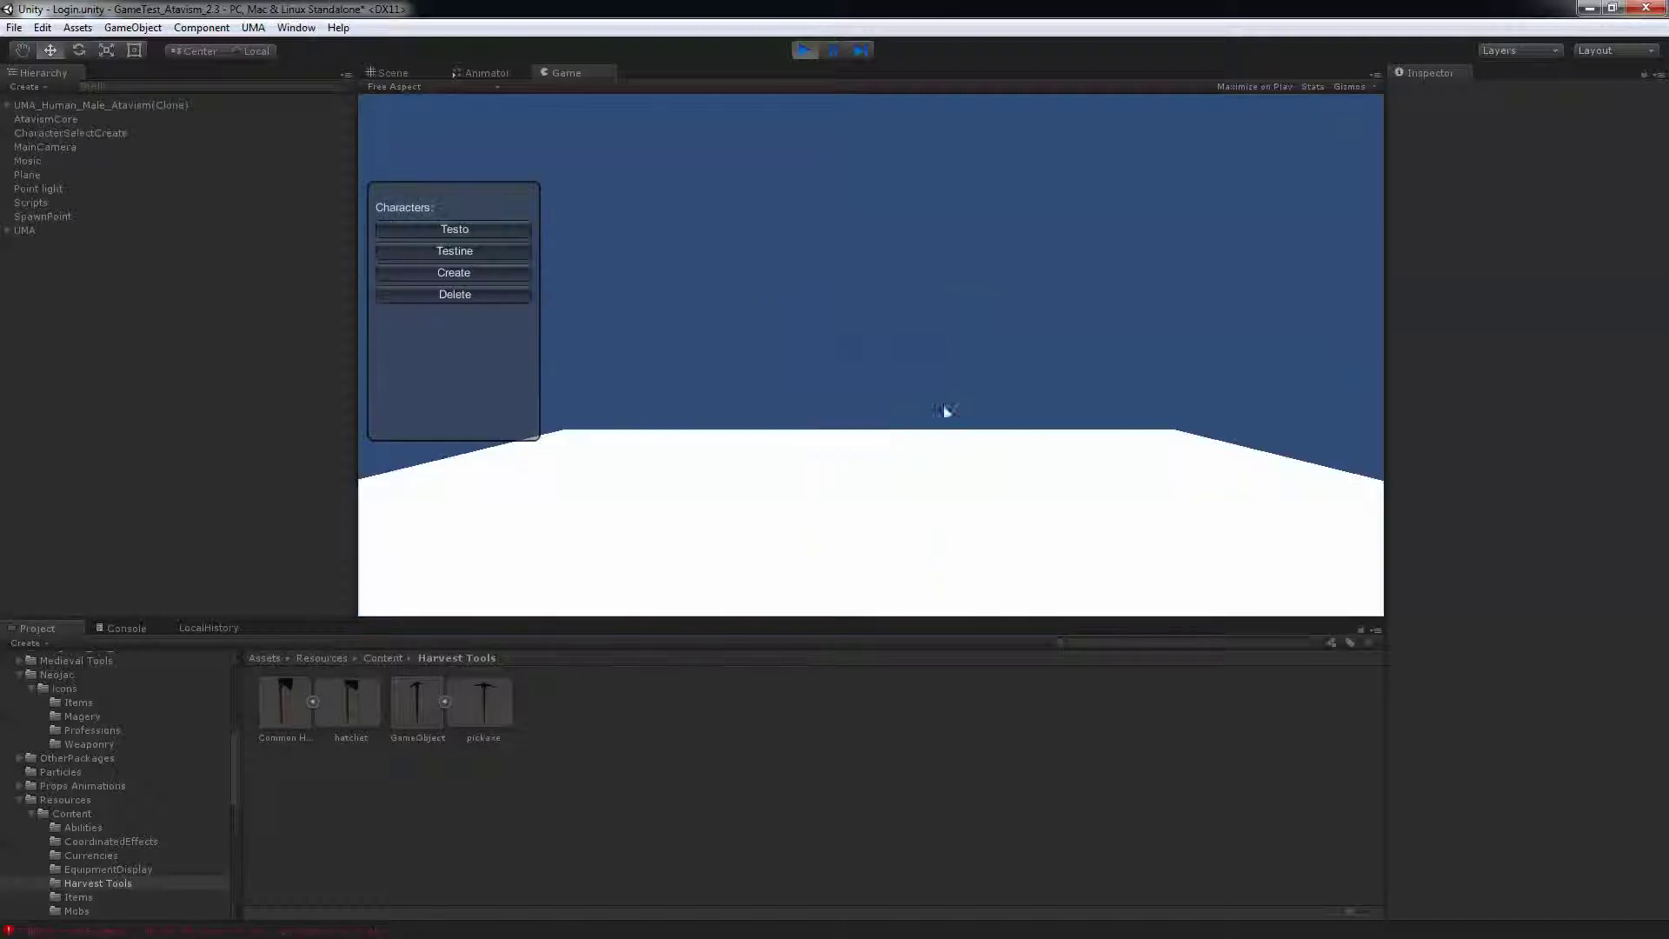
- Pick the female character, rotate her to check the hatchet, and enter the world
{"action": "left_click", "coordinate": [456, 254]}
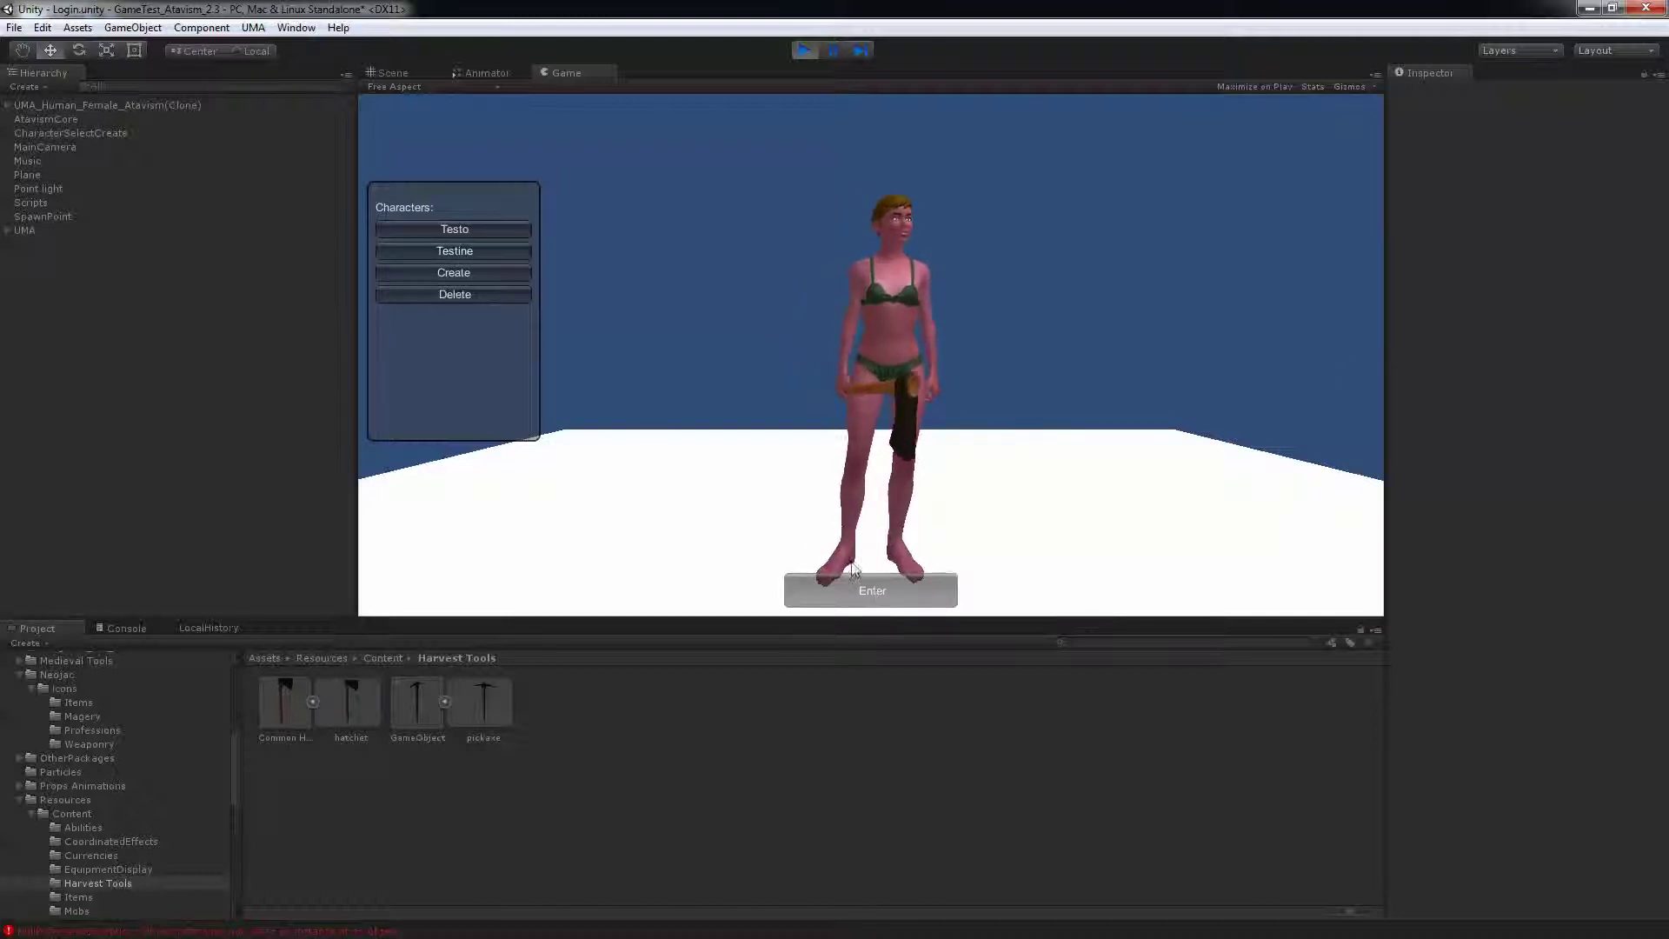
{"action": "left_click_drag", "start_coordinate": [710, 441], "coordinate": [722, 361]}
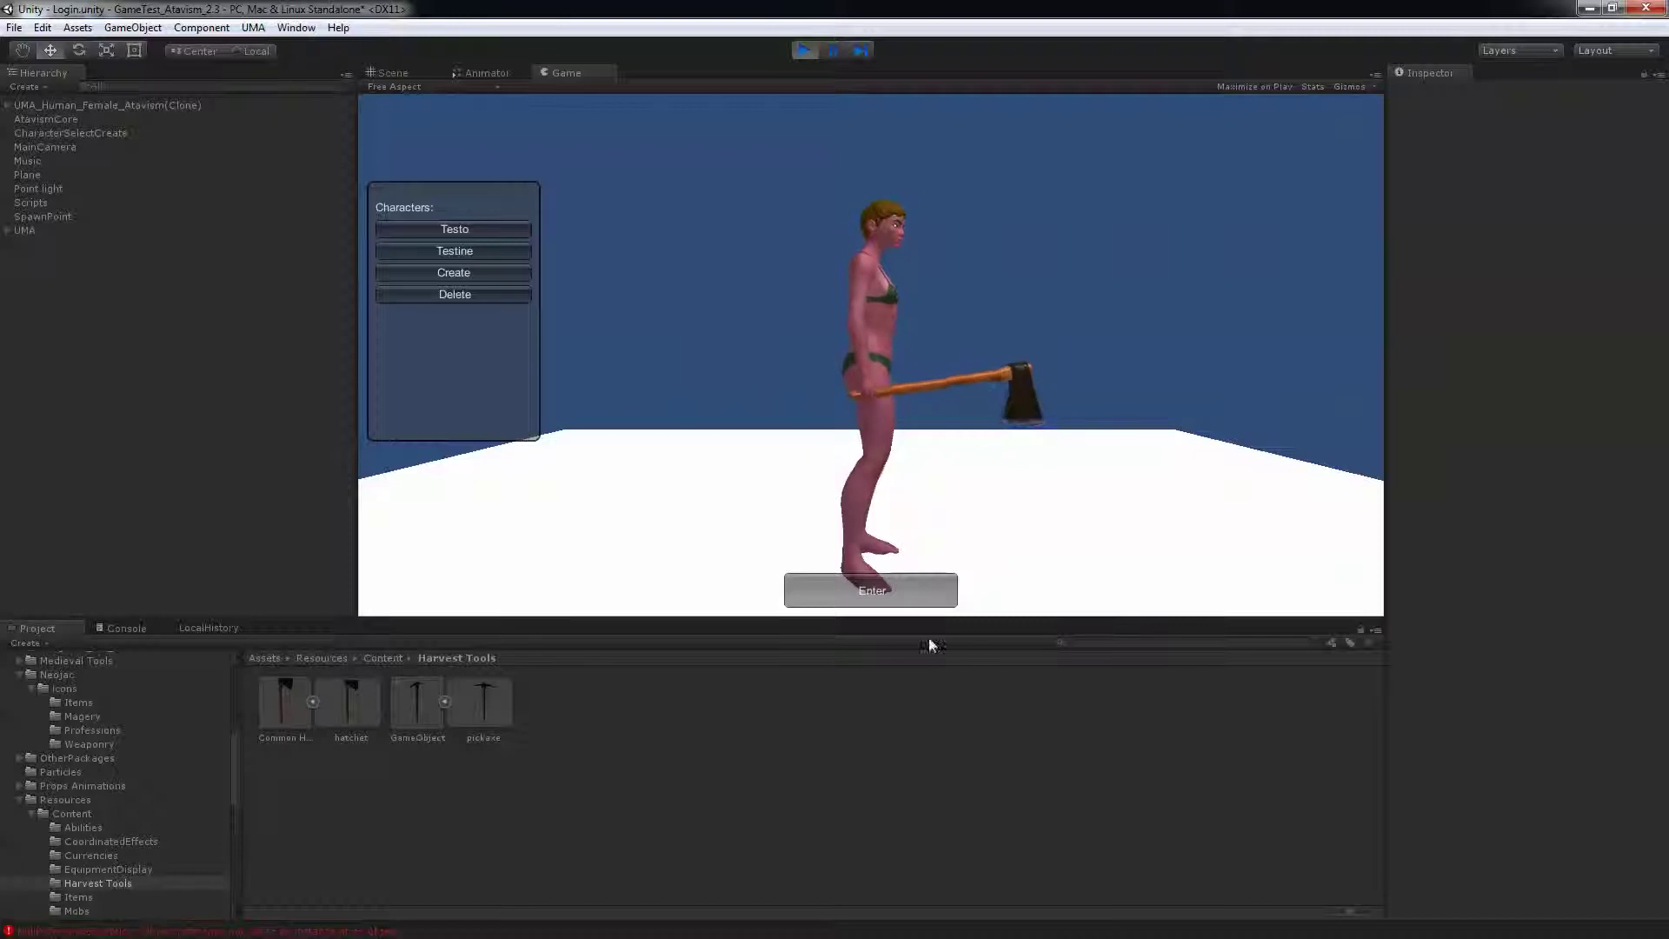
{"action": "left_click", "coordinate": [882, 595]}
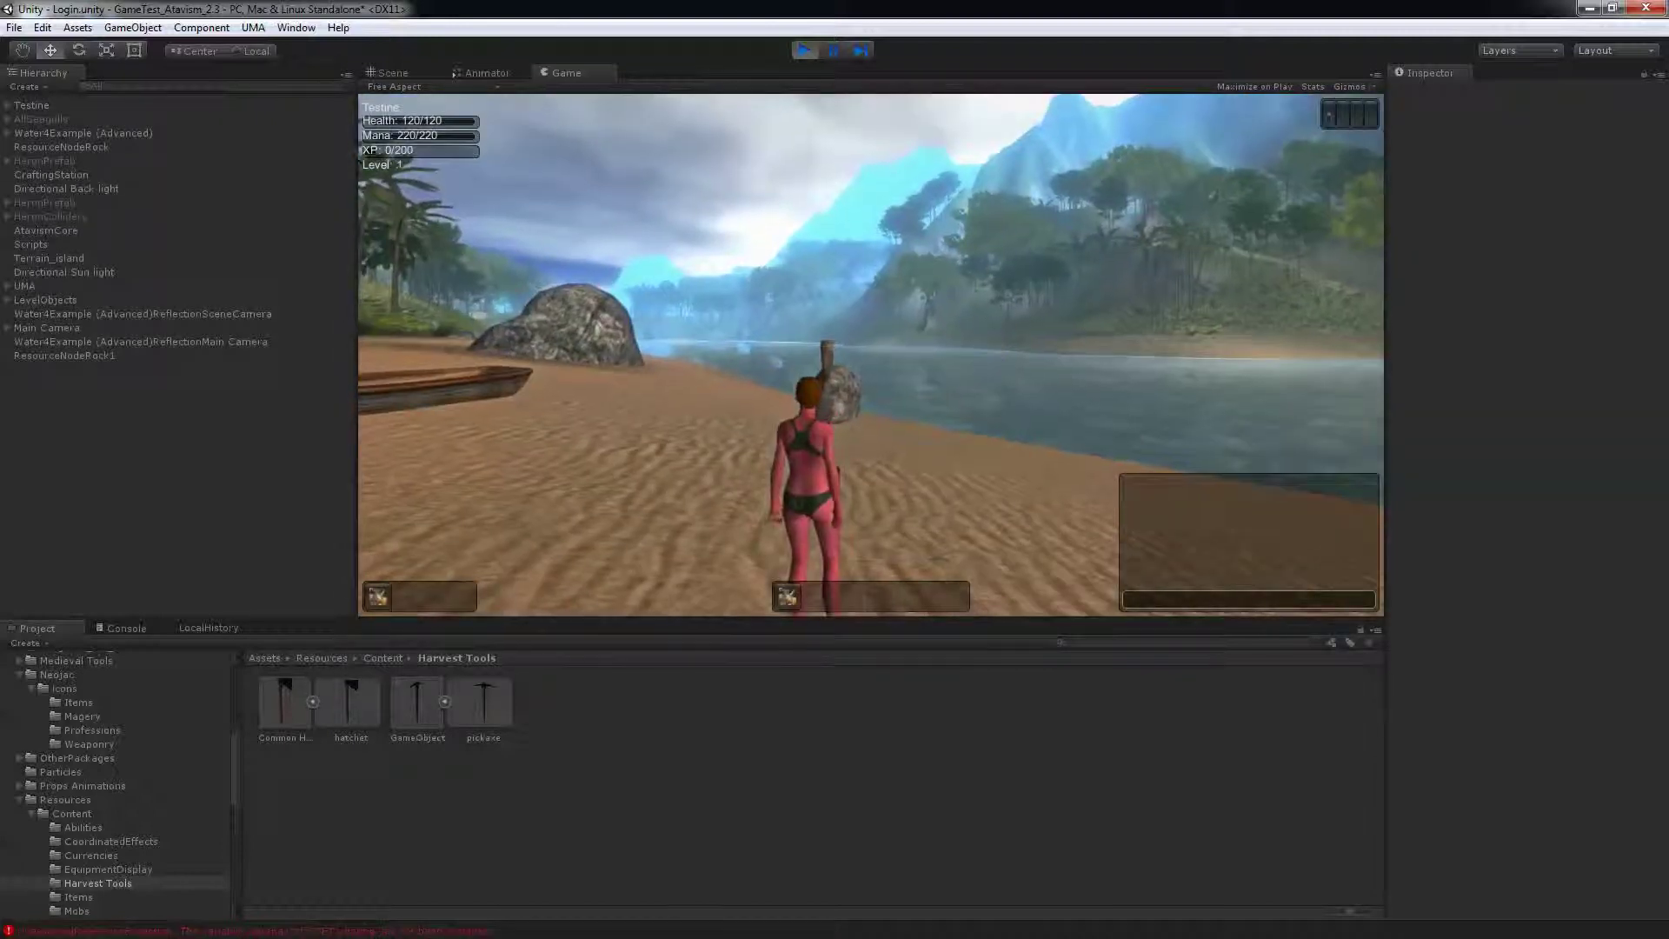
- Orbit the game camera around Testine to check the hatchet held in her hand
{"action": "left_click_drag", "start_coordinate": [783, 352], "coordinate": [808, 374]}
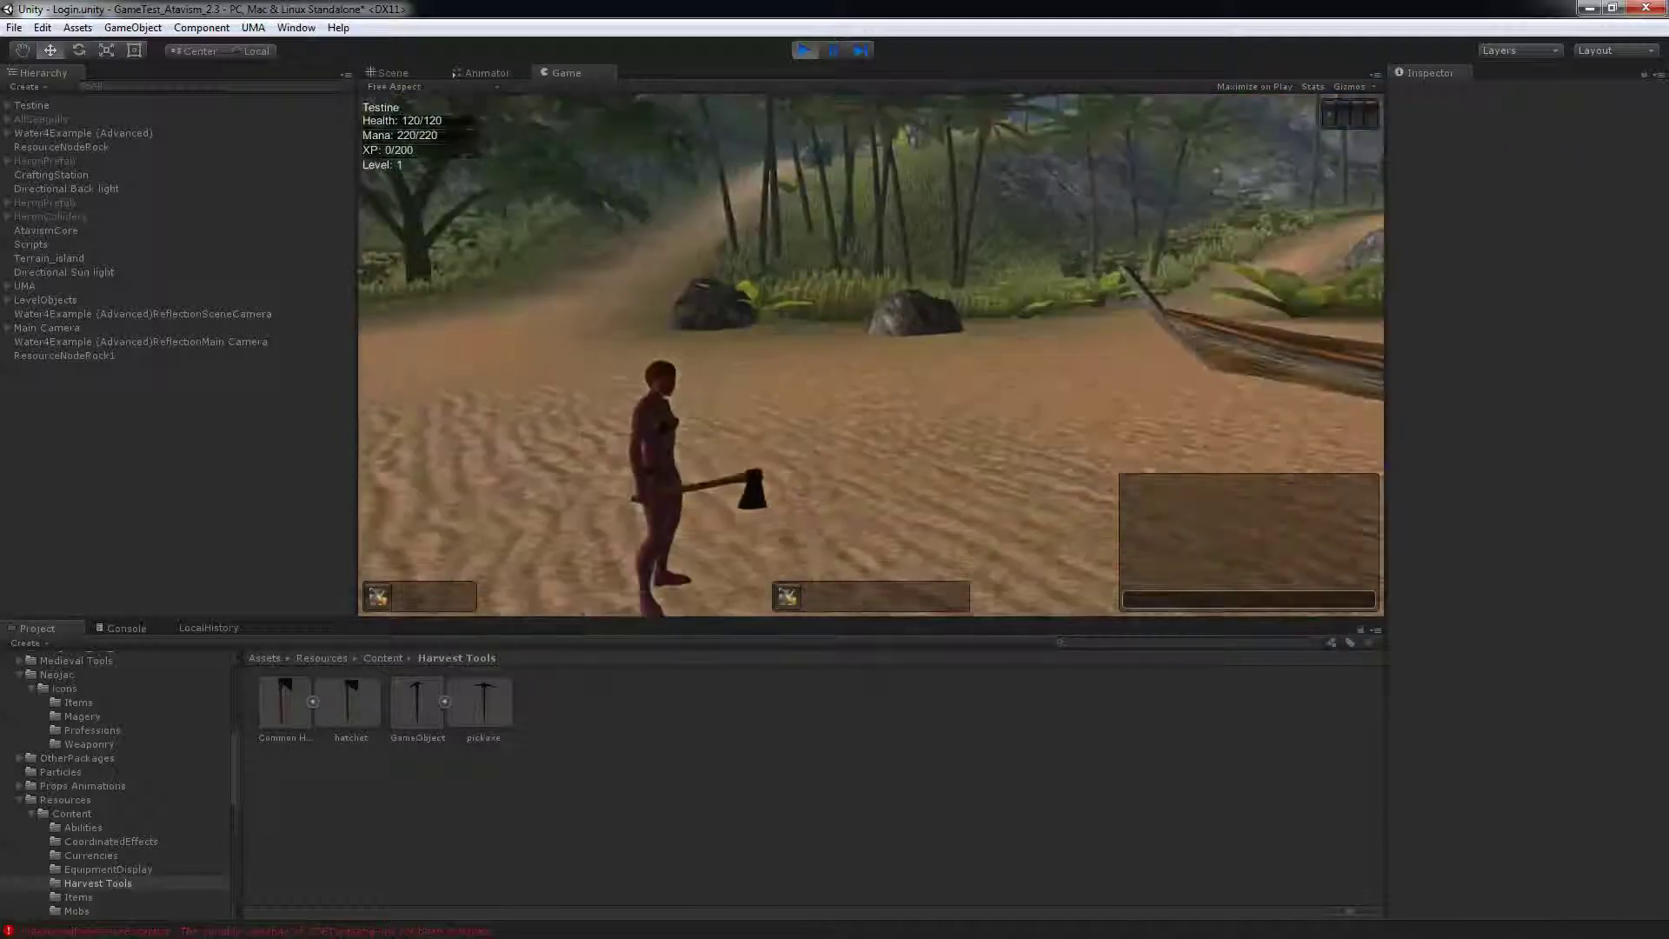